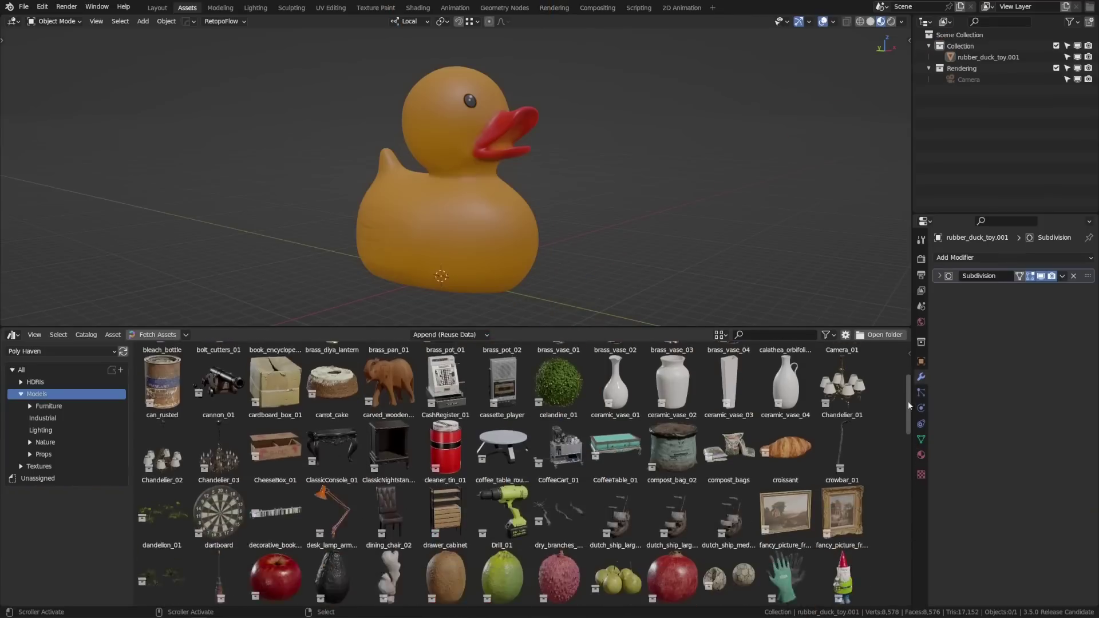
Show the assets of all libraries and browse the Models, Materials, Hair and HDRIs catalogs
scroll(908, 400, "down", 2)
left_click(101, 348)
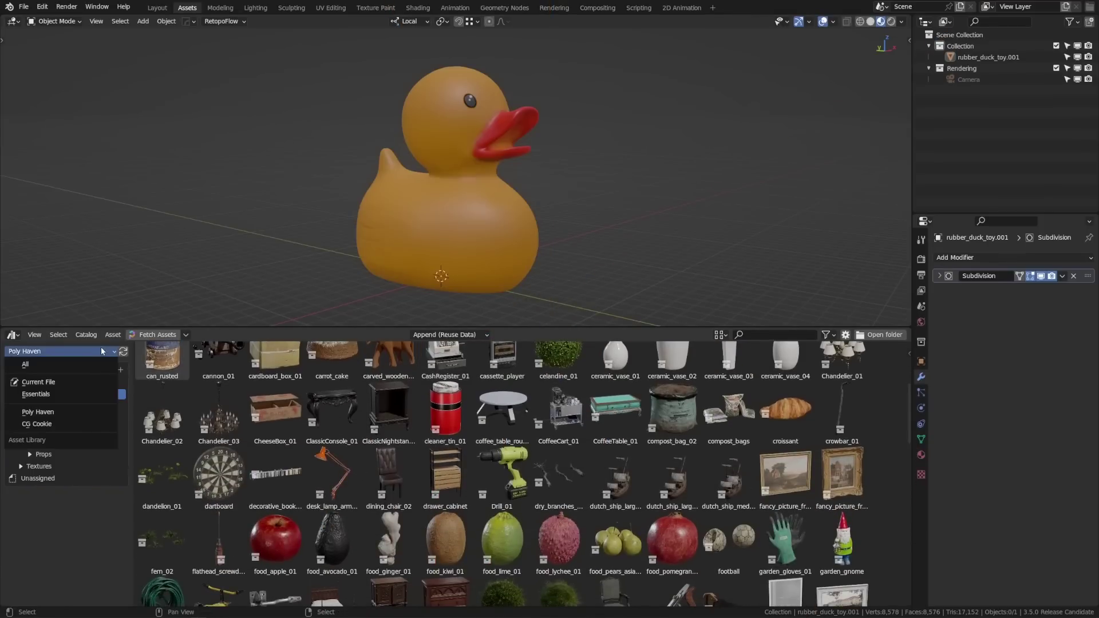
left_click(87, 363)
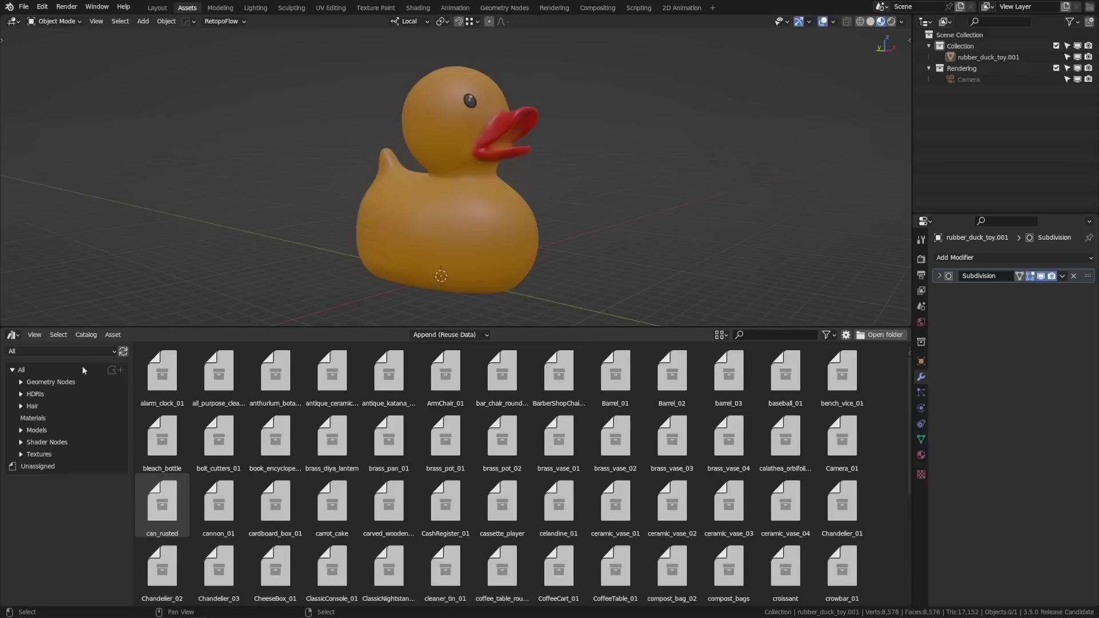
left_click(60, 430)
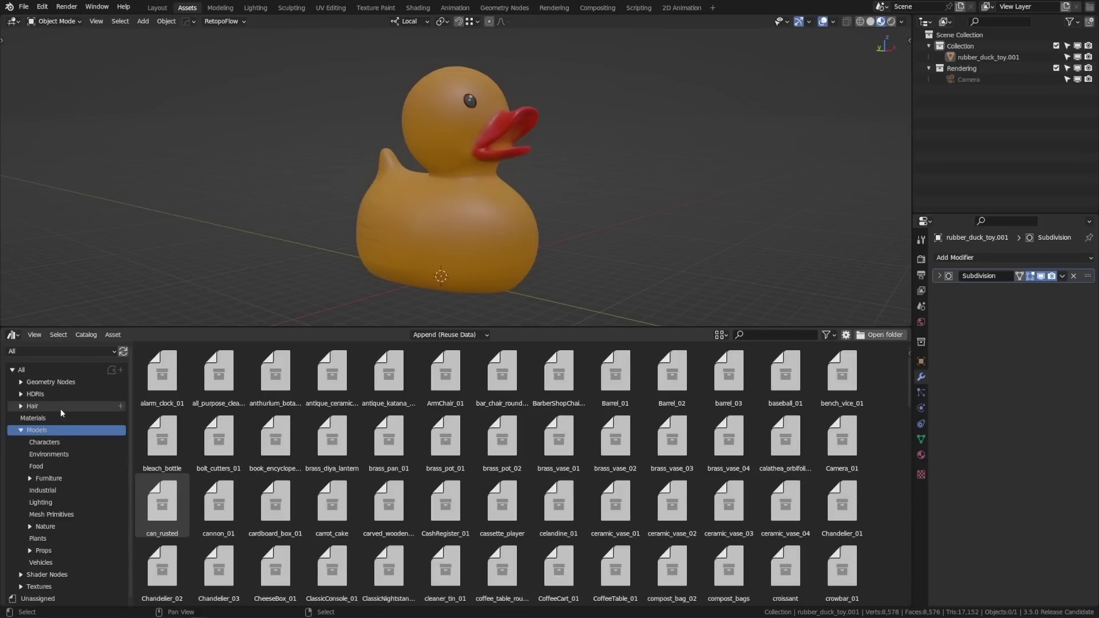
left_click(61, 418)
left_click(63, 405)
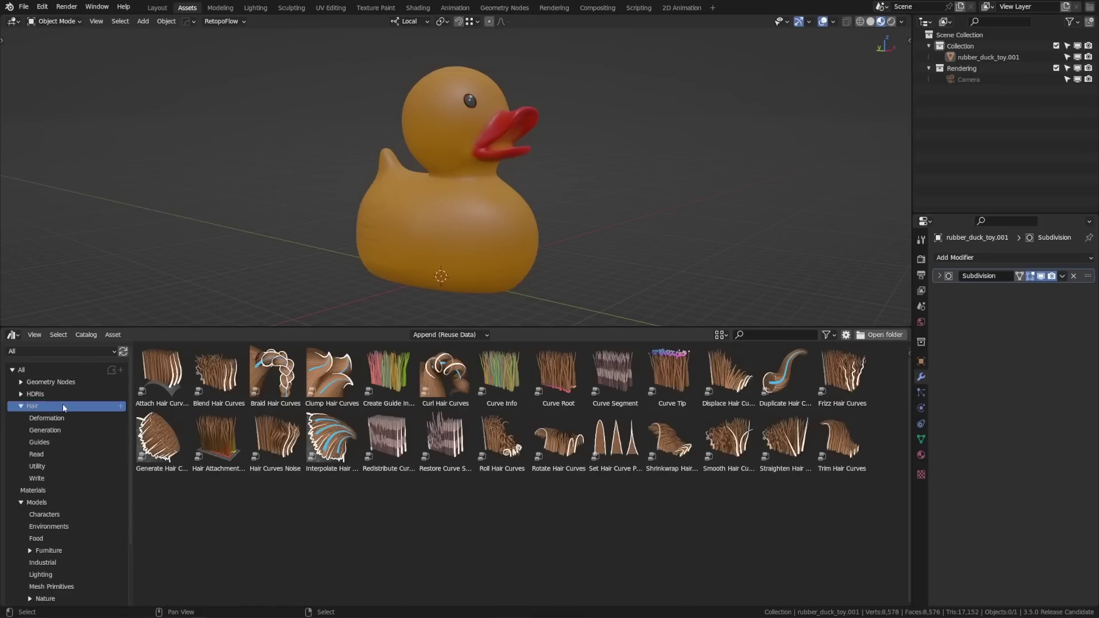
left_click(64, 394)
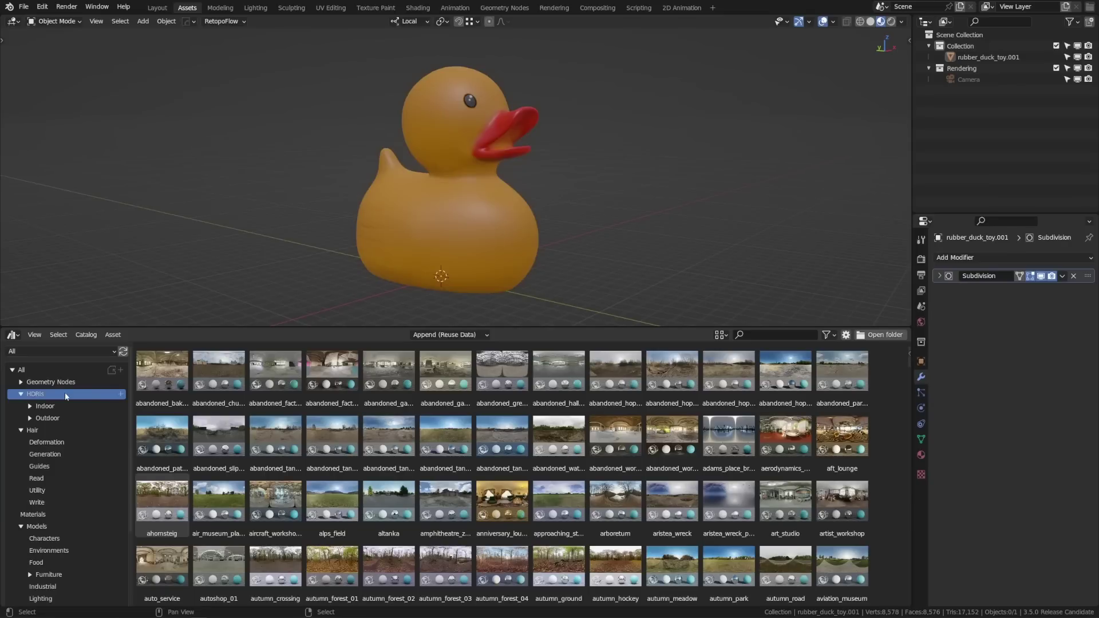
Add the Desktop folder as a new asset library in the preferences
left_click(43, 8)
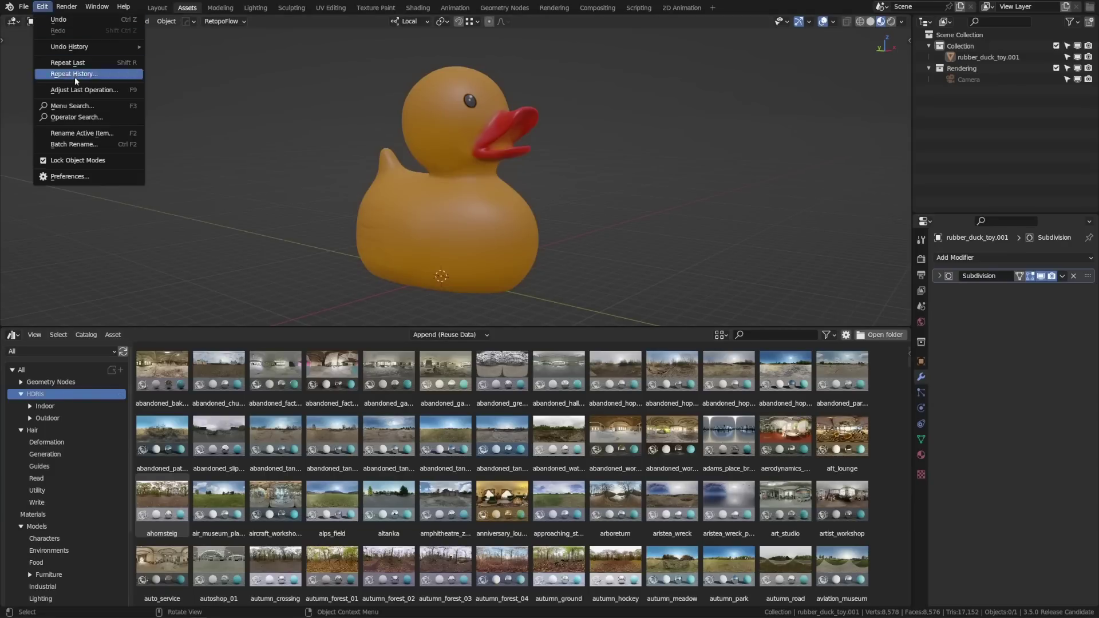
left_click(77, 174)
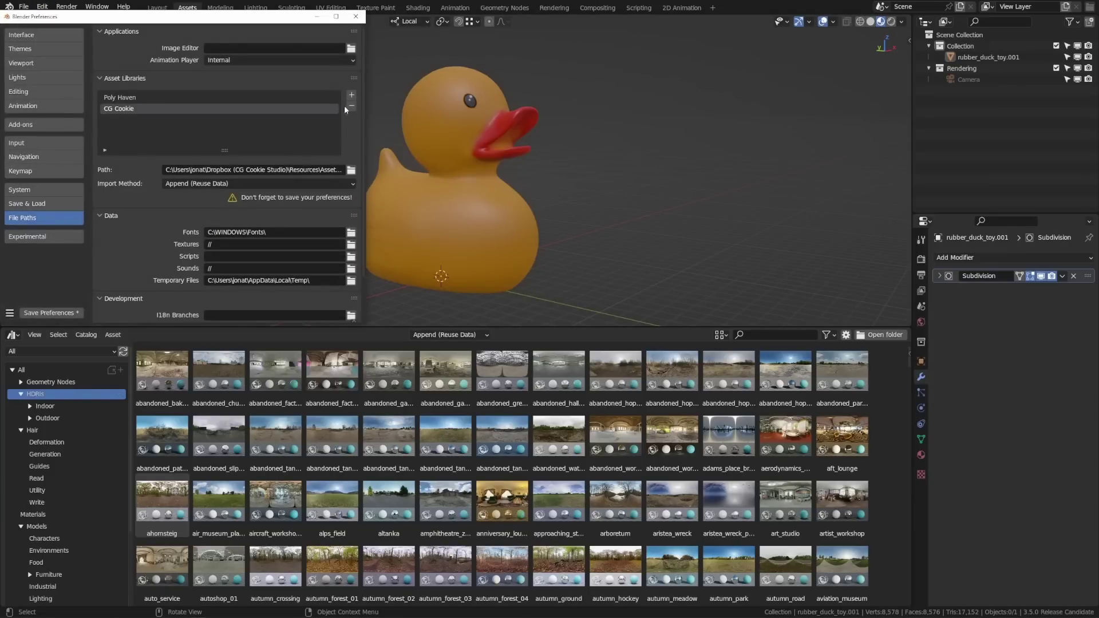
left_click(351, 97)
left_click(485, 335)
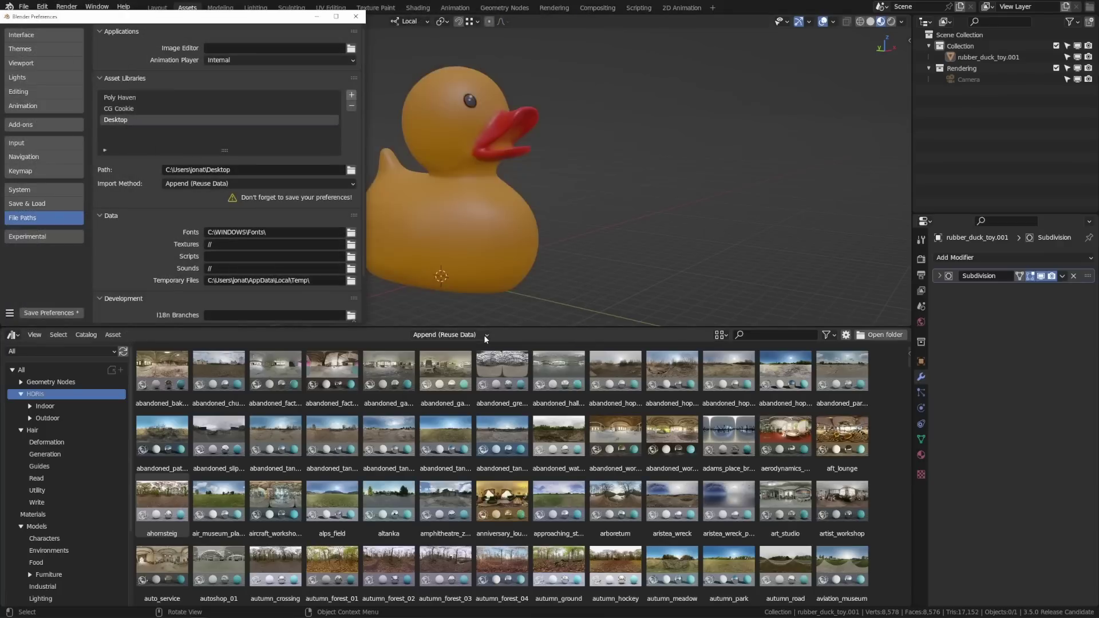
Try Link and Append as the Desktop library's import method, return it to Append (Reuse Data), and check the asset browser's import options
left_click(340, 183)
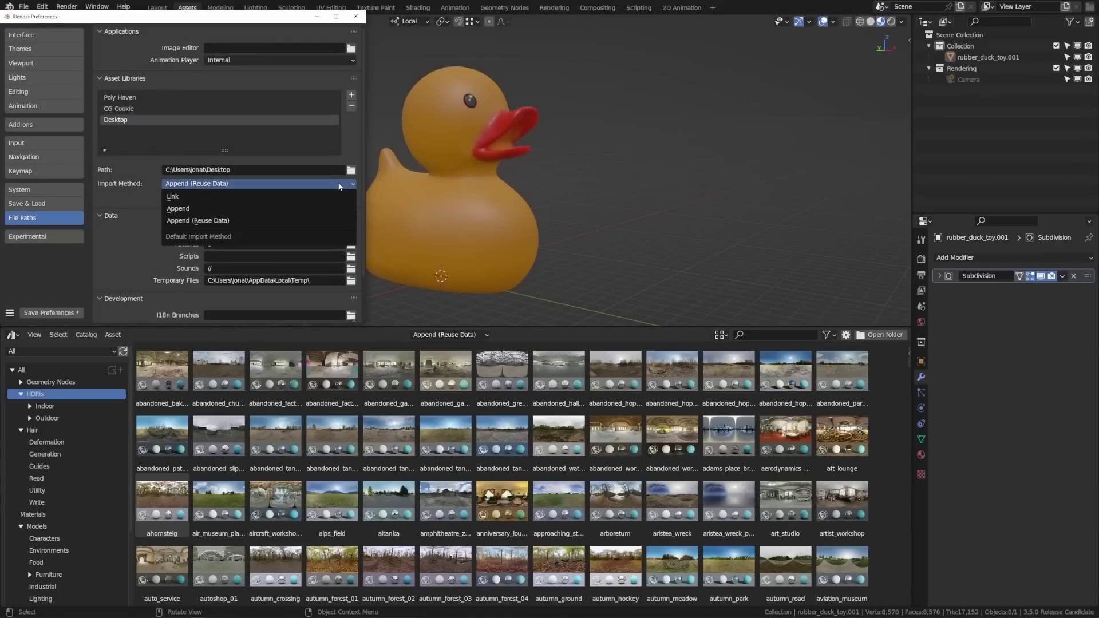
left_click(331, 196)
left_click(331, 183)
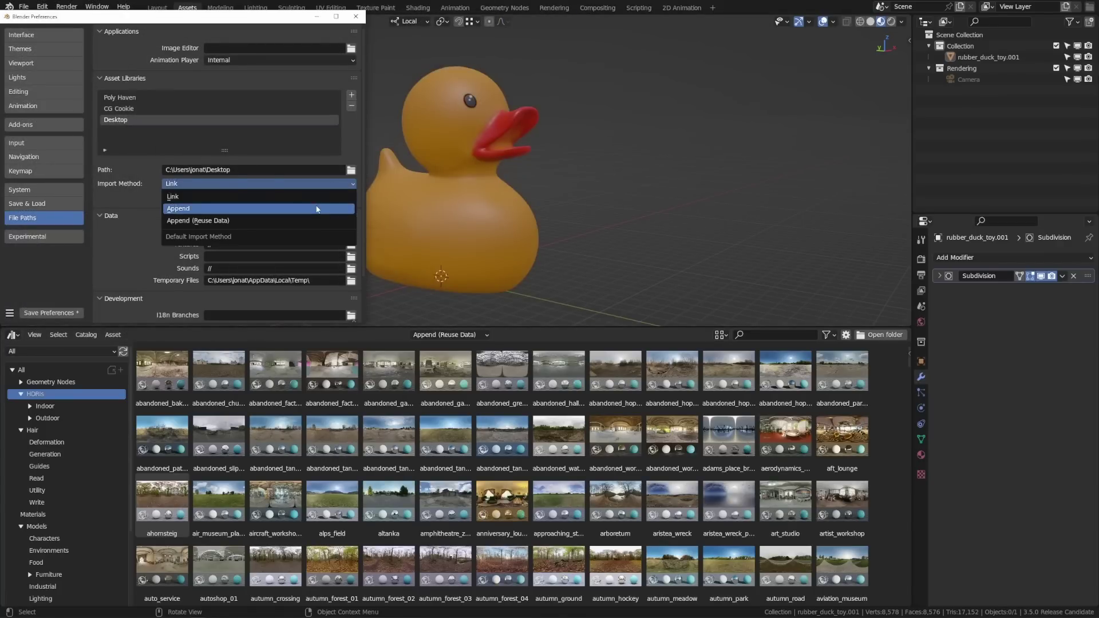
left_click(320, 208)
left_click(316, 183)
left_click(312, 217)
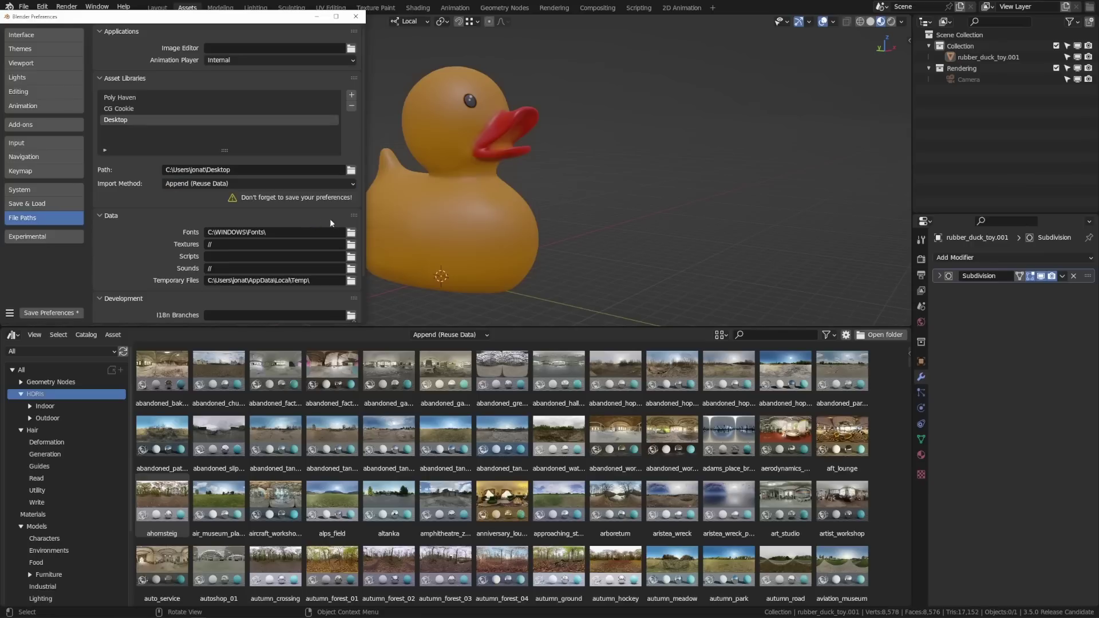
left_click(455, 336)
left_click(457, 348)
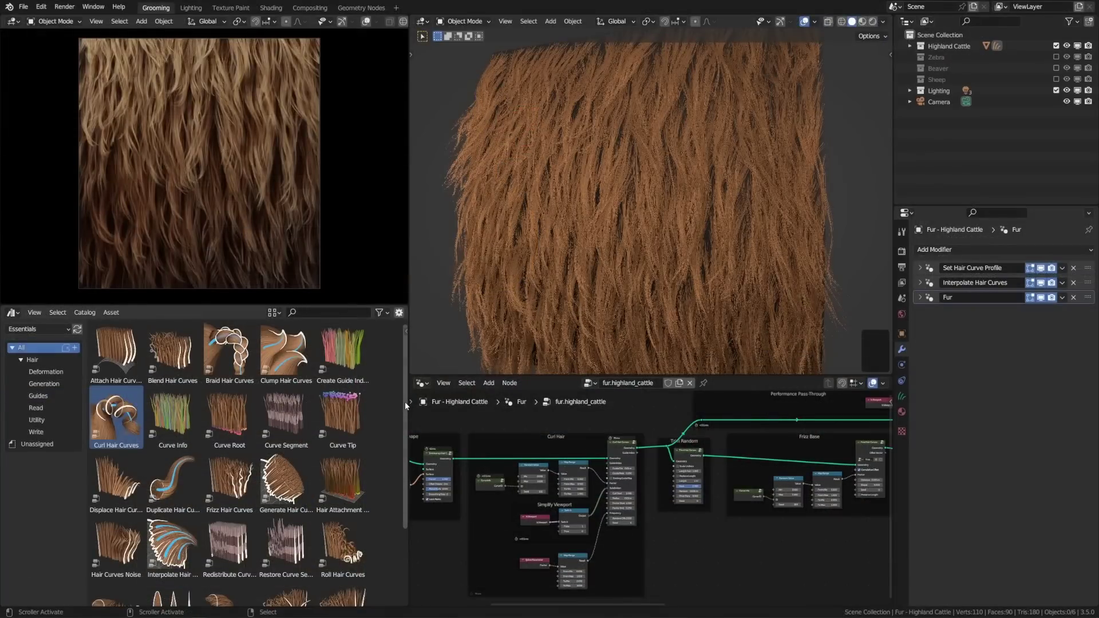
Apply the Curl Hair Curves asset to the highland cattle fur and place its modifier above the Fur modifier
mouse_move(405, 403)
left_mouse_down()
mouse_move(400, 503)
mouse_move(404, 396)
left_mouse_up()
left_click_drag(116, 417, 734, 224)
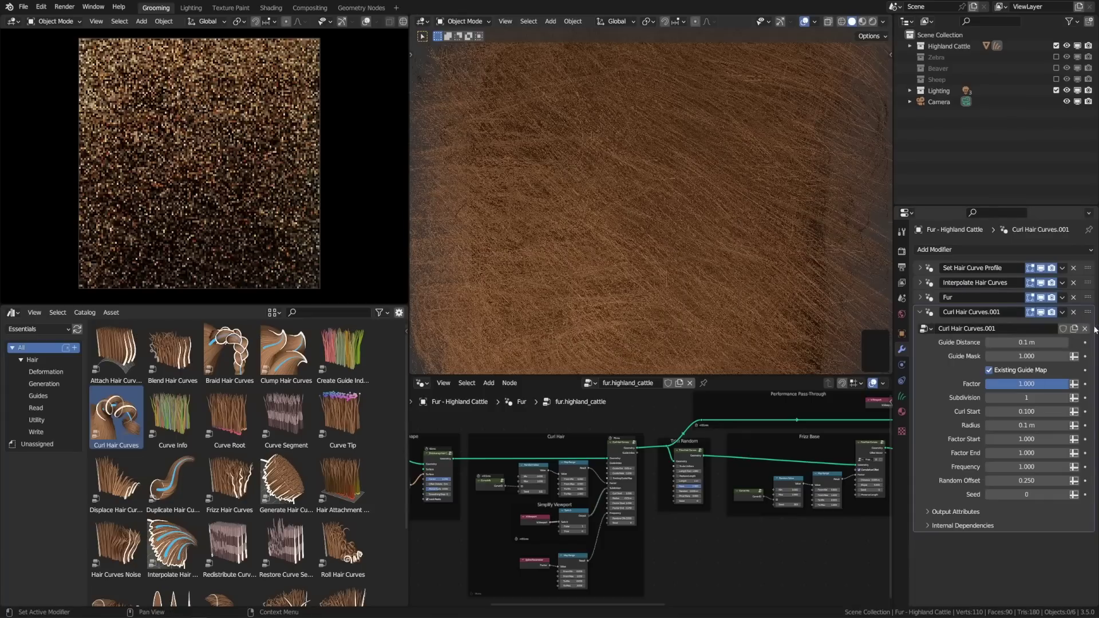
left_click_drag(1087, 311, 1090, 297)
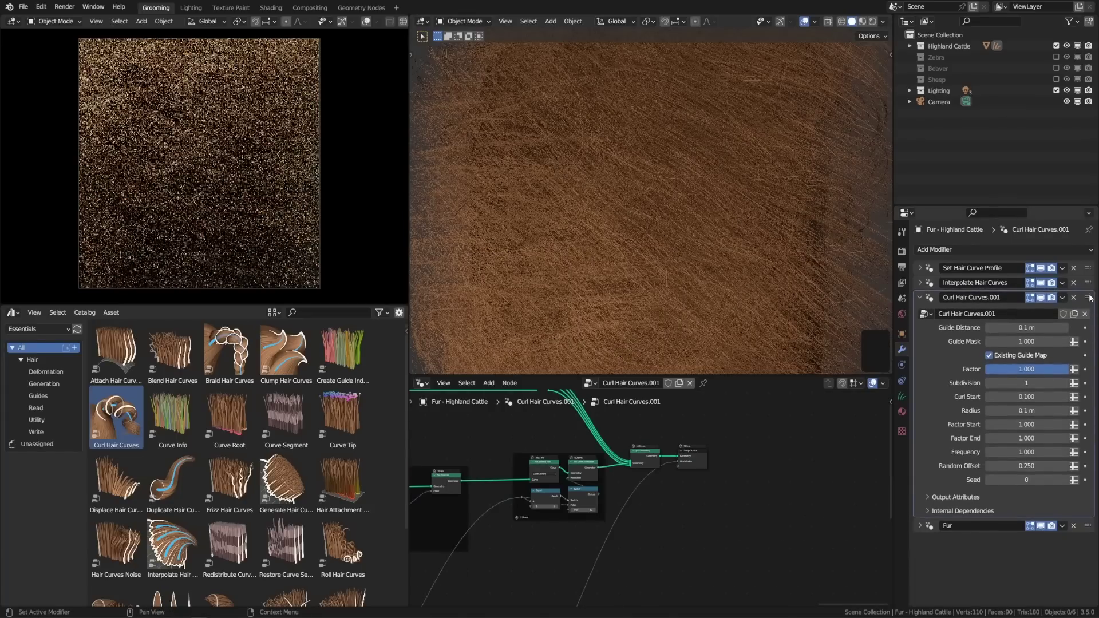
Set the Curl Hair Curves radius to 0.01 m, try a frequency of 5, and raise the frequency to 10
left_click(1033, 410)
key("Return")
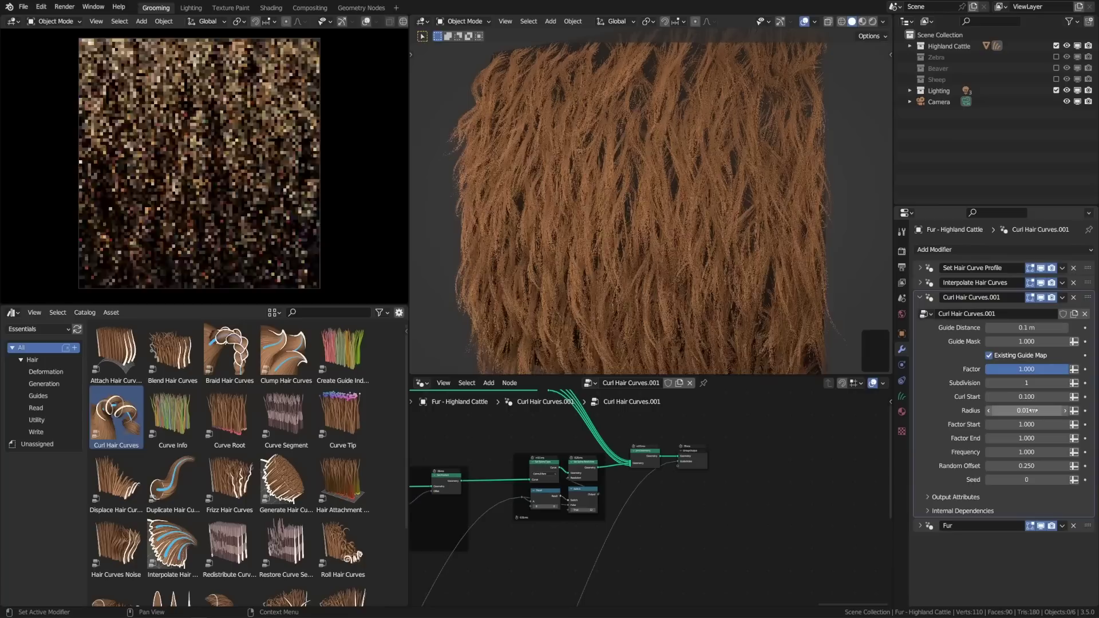
left_click(1032, 452)
type("5")
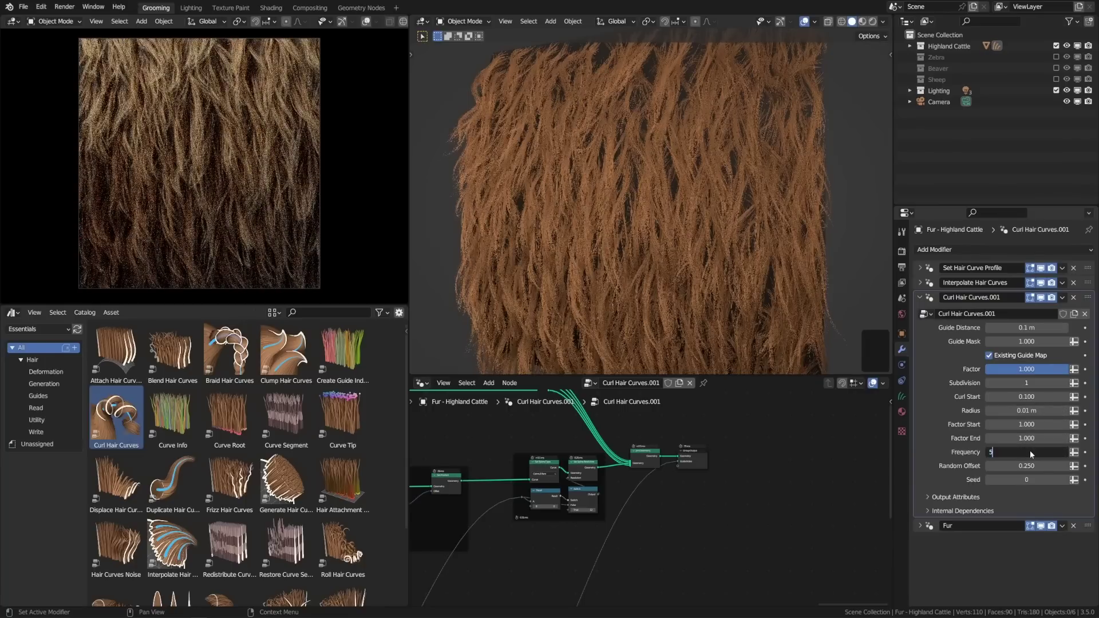
key("Return")
left_click(1030, 452)
type("10")
key("Return")
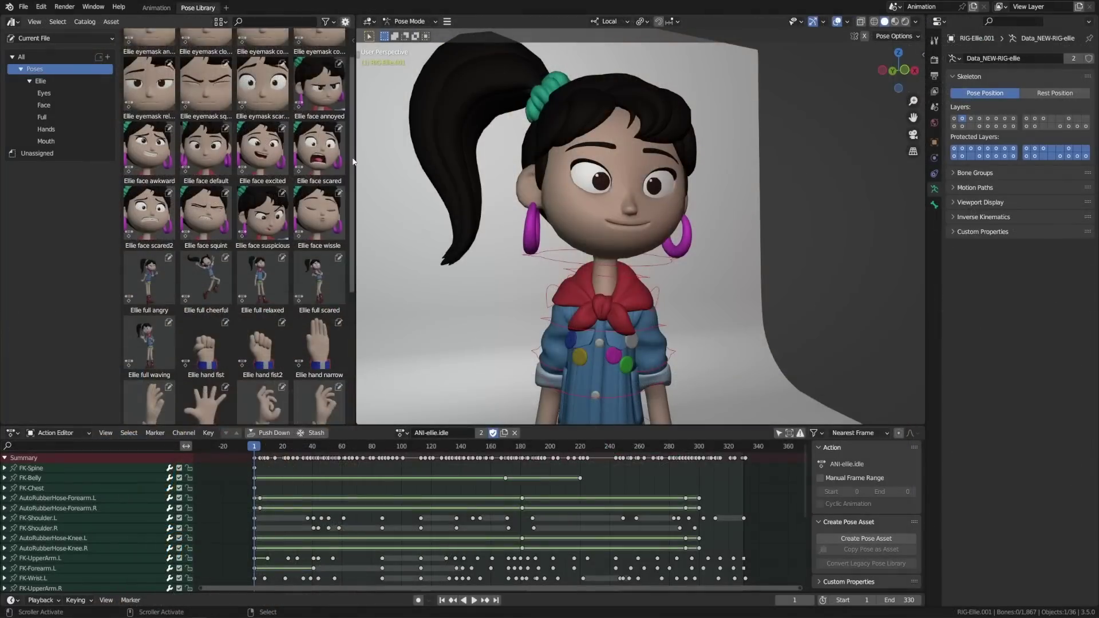
scroll(352, 296, "down", 5)
left_click_drag(352, 295, 352, 132)
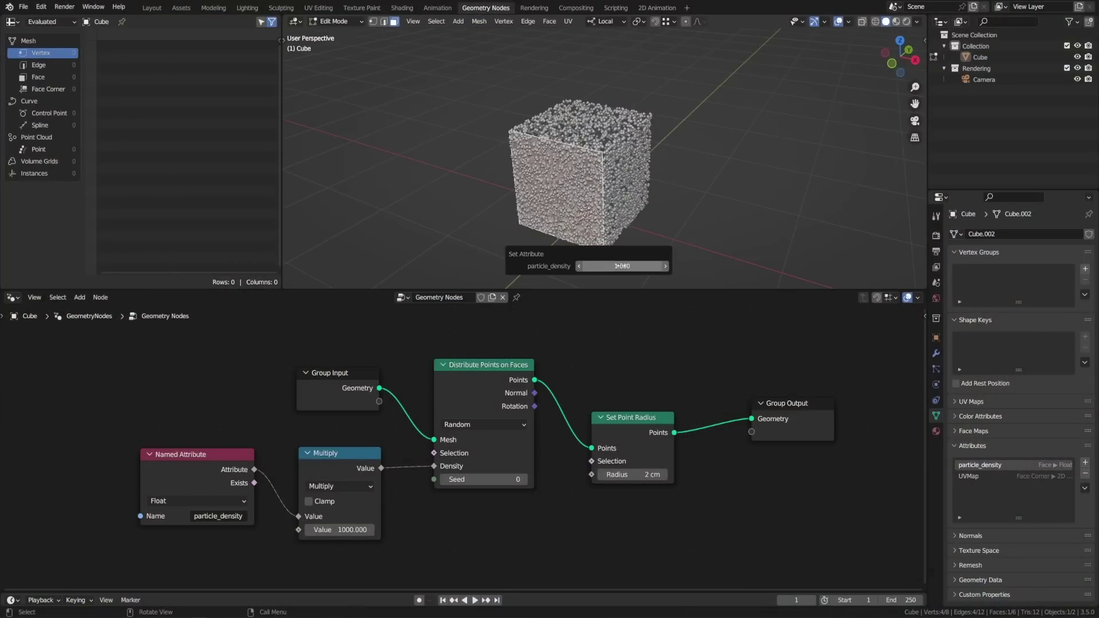
Assign particle_density attribute values to the cube's faces with Set Attribute
key("Return")
middle_click_drag(689, 155, 744, 164)
left_click(479, 22)
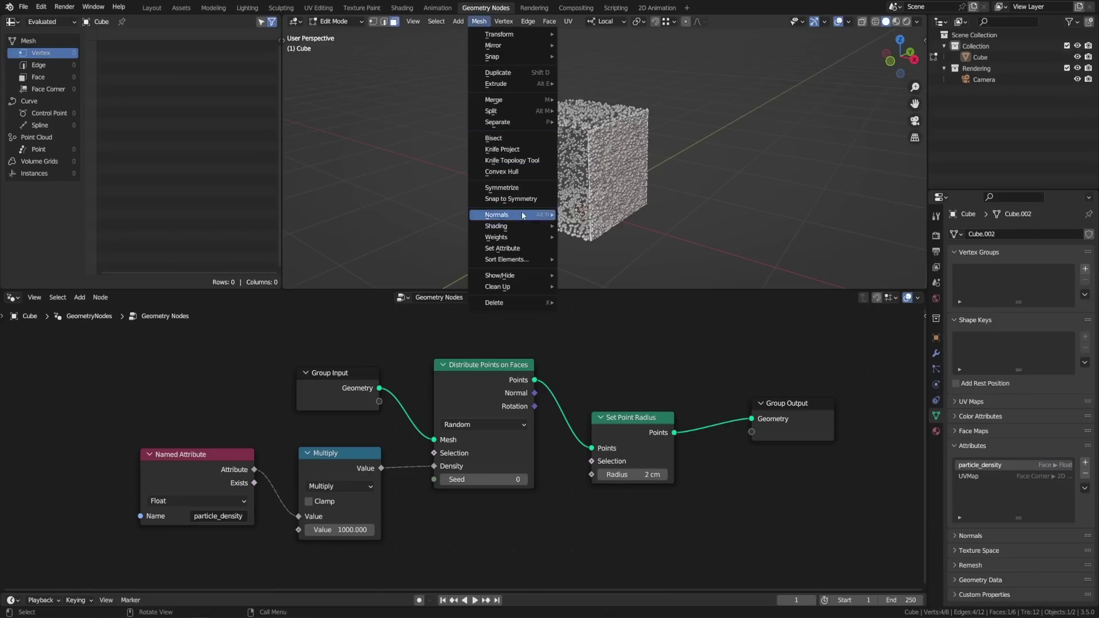
left_click(513, 248)
key("Return")
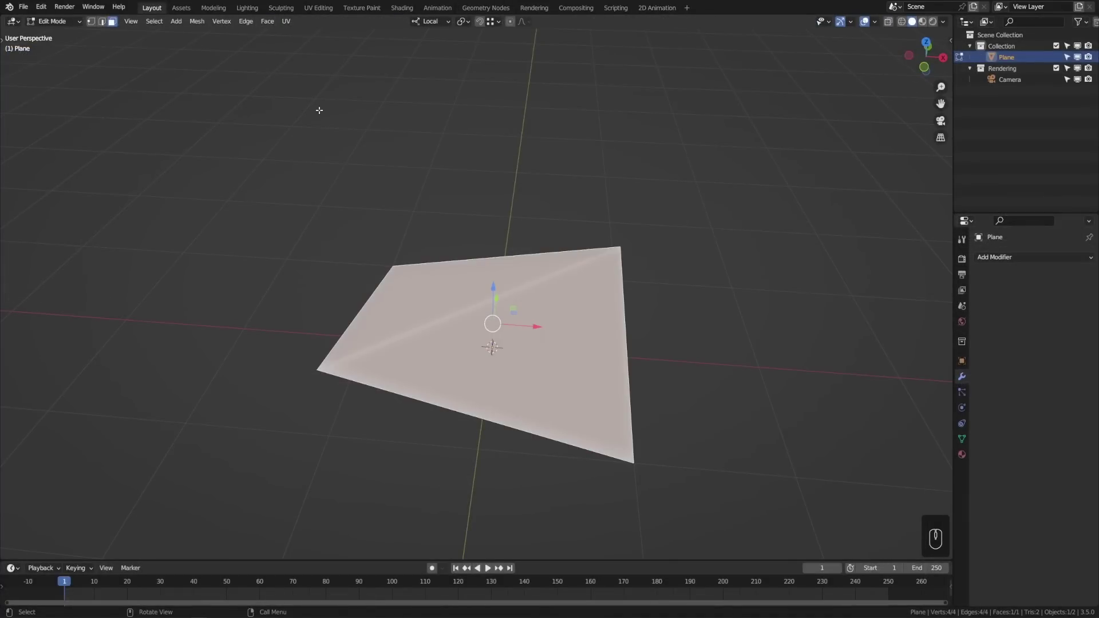
Flip the quad tessellation of the plane's bent face and deselect everything
left_click(266, 21)
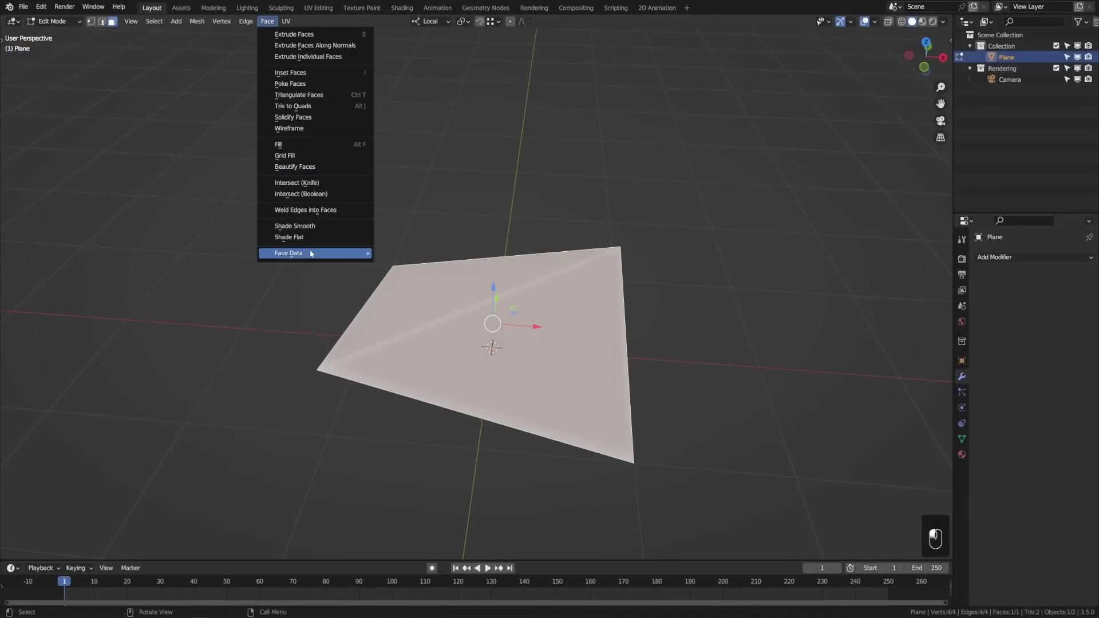
mouse_move(310, 252)
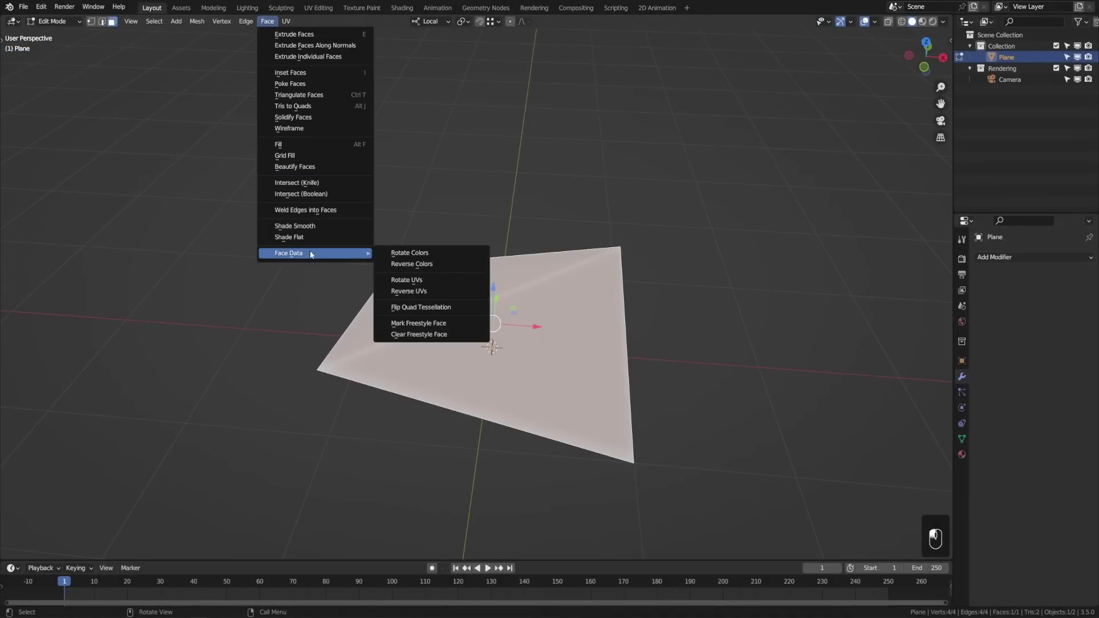
left_click(449, 307)
mouse_move(697, 346)
middle_mouse_down()
mouse_move(711, 306)
mouse_move(675, 302)
mouse_move(697, 324)
middle_mouse_up()
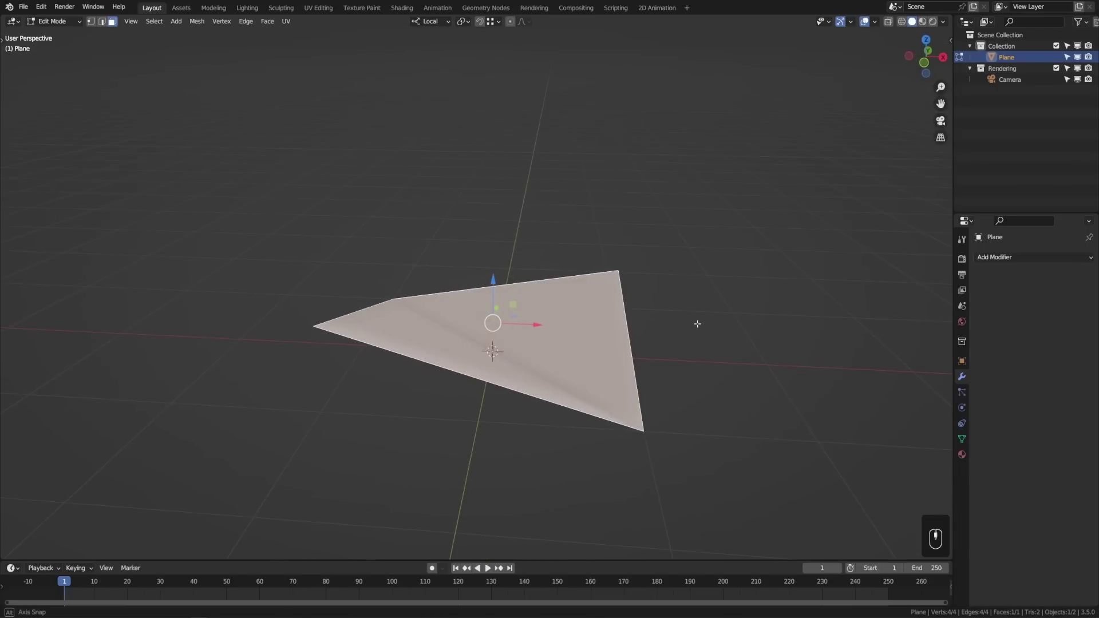
key("alt+a")
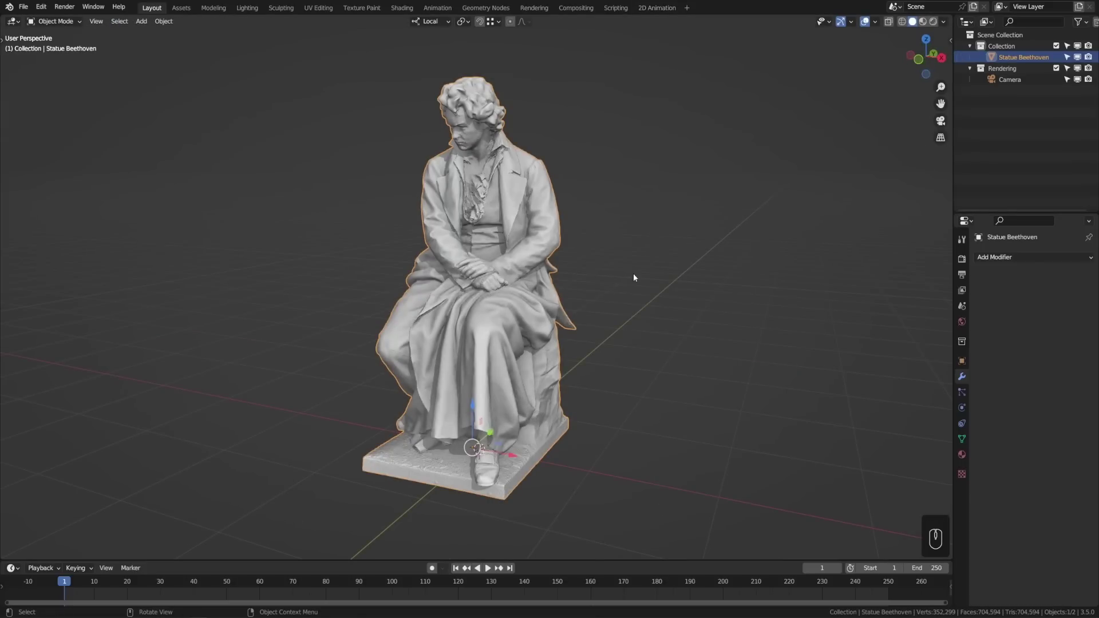
Inspect the Beethoven statue's mesh in Edit Mode, return to Object Mode, and add a Smooth modifier to it
key("Tab")
mouse_move(628, 276)
middle_mouse_down()
mouse_move(566, 277)
mouse_move(649, 275)
middle_mouse_up()
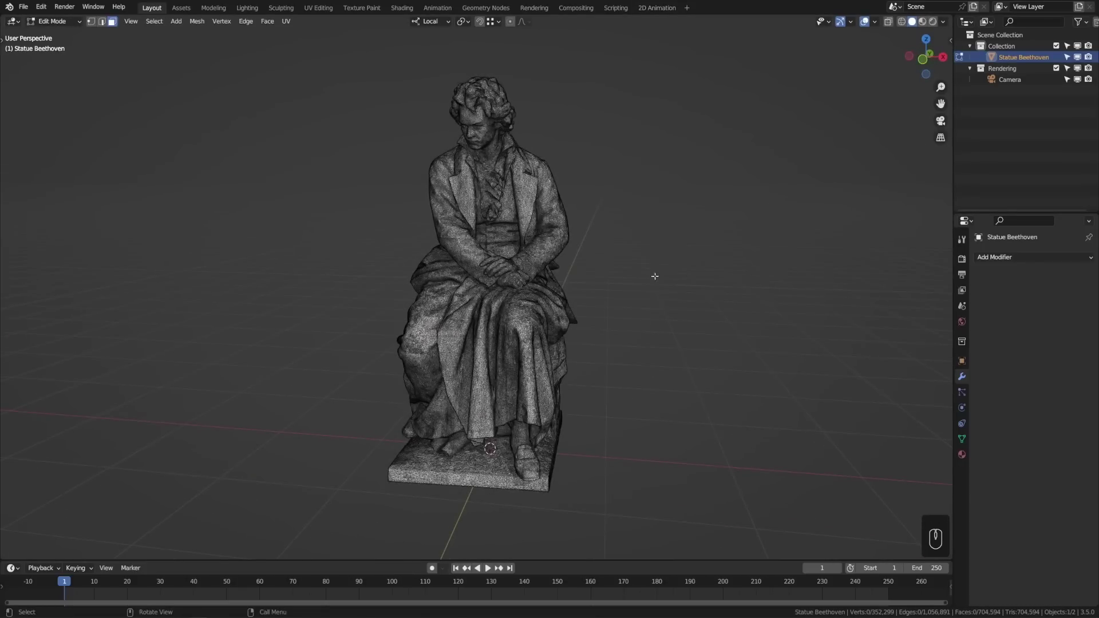
key("Tab")
left_click(1000, 257)
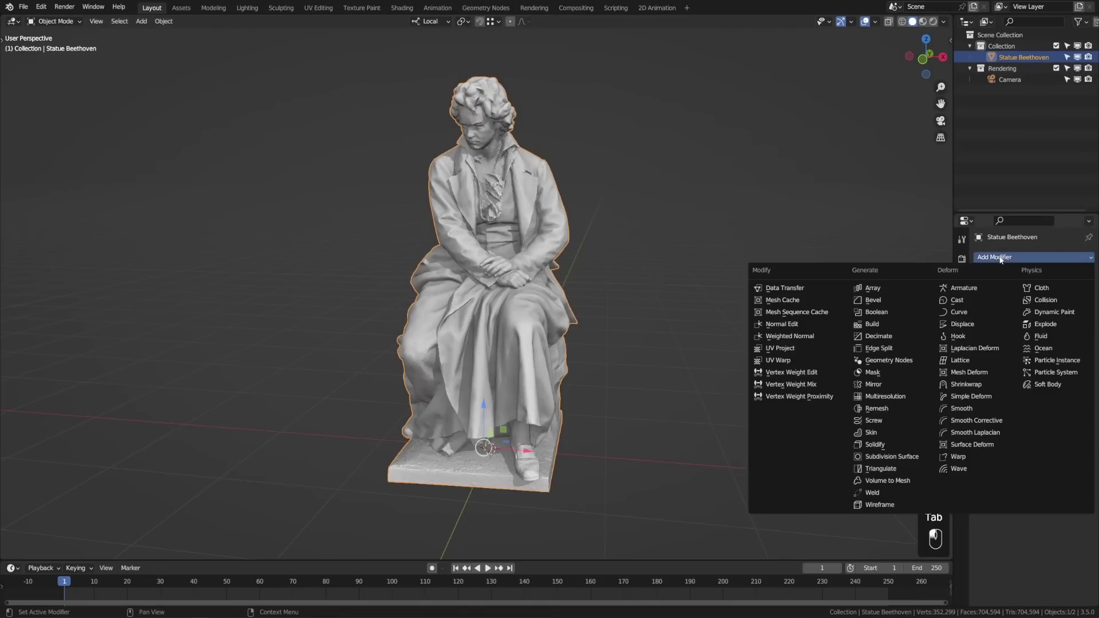
left_click(973, 413)
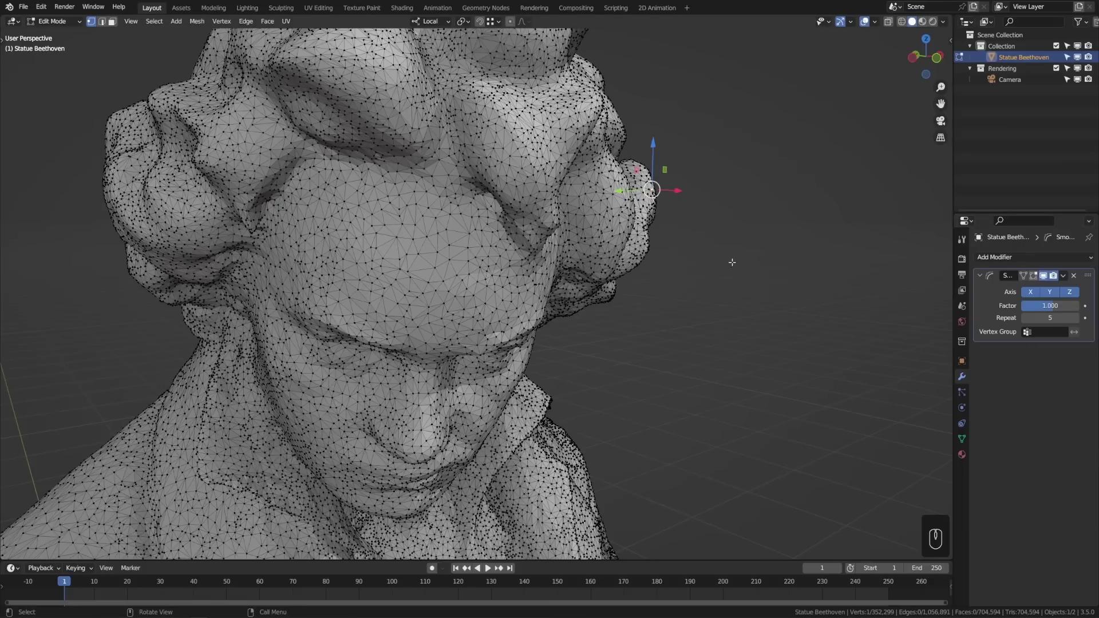
Move the selected vertex on the statue's side hair curl about 2.2 mm in X, -0.5 mm in Y and 3.7 mm in Z, and leave Edit Mode
middle_click_drag(636, 212, 648, 206)
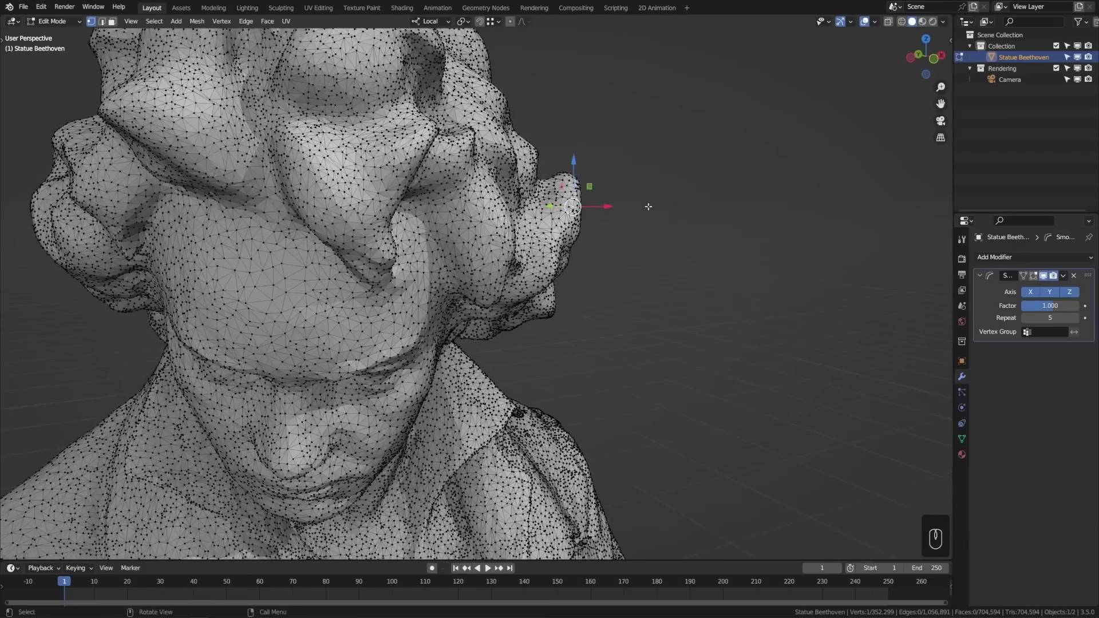
key("g")
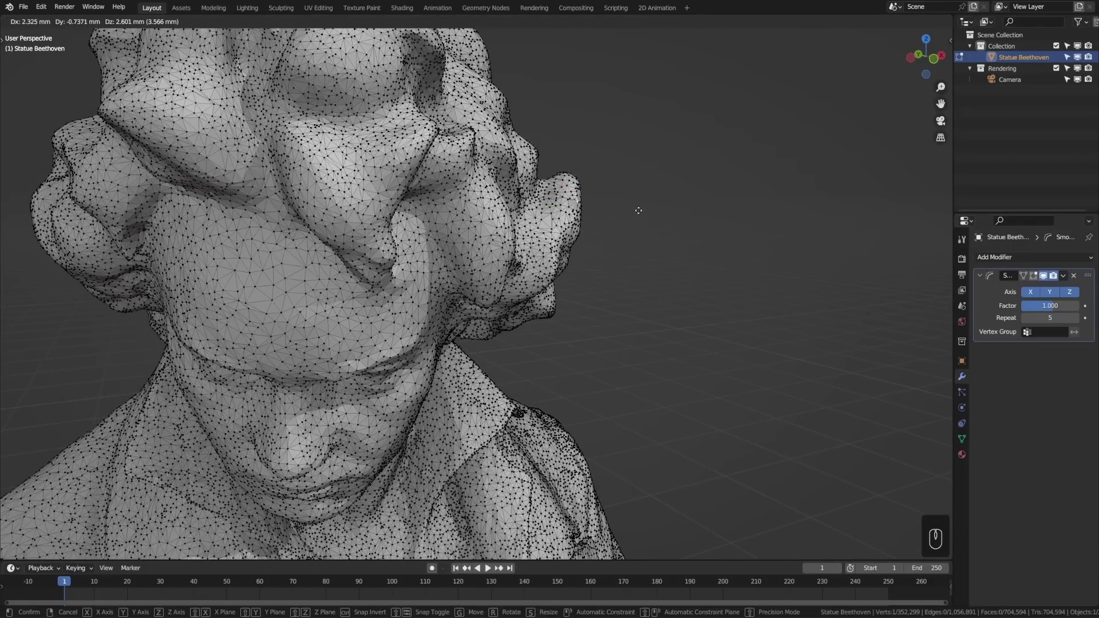
left_click(639, 211)
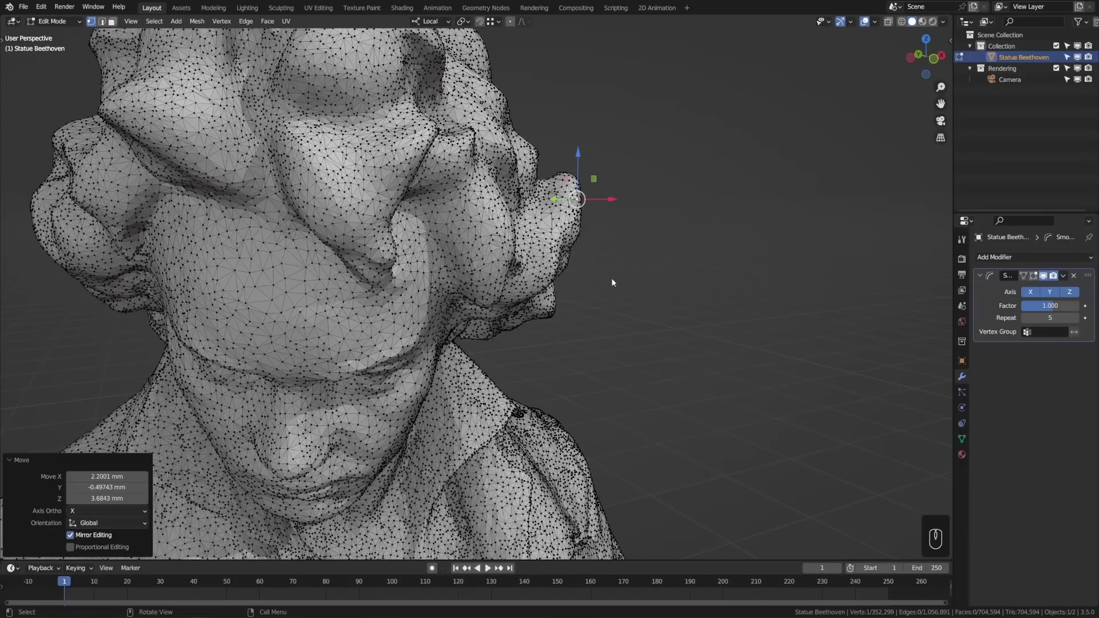
key("Tab")
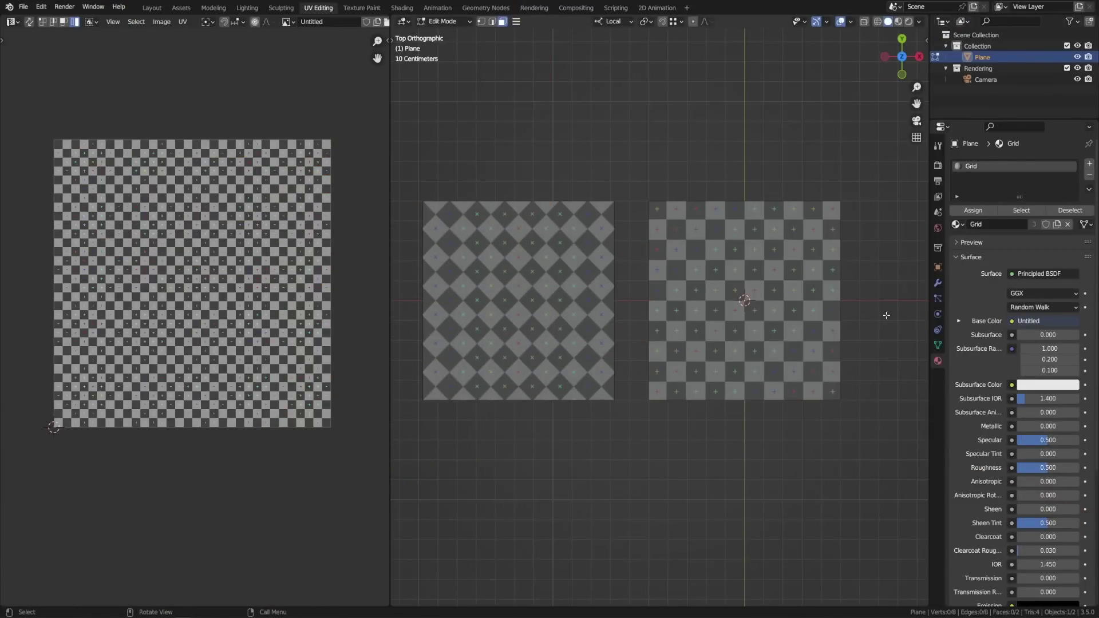
Copy the UVs of the face with the straight checker pattern and paste them onto the face with the diamond pattern
left_click(750, 293)
left_click(182, 23)
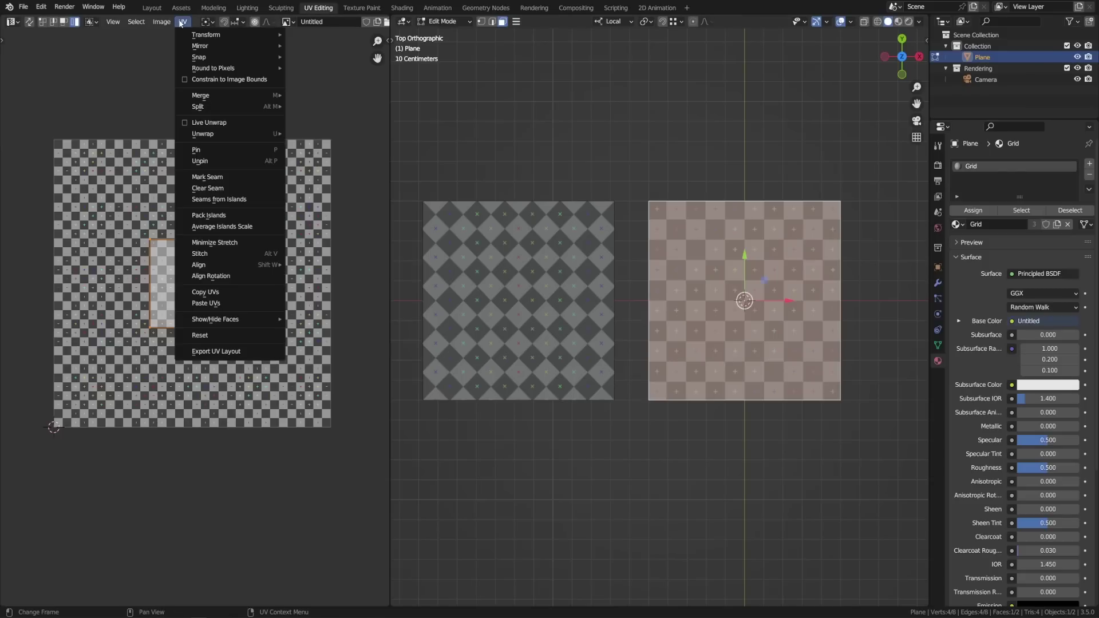
left_click(223, 276)
left_click(490, 277)
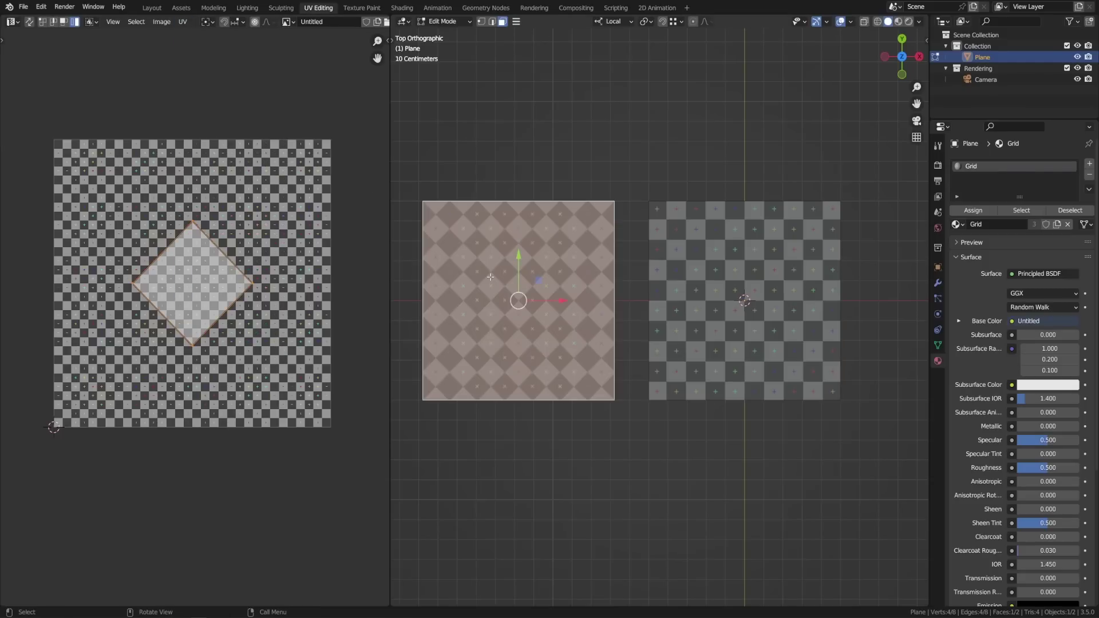
left_click(184, 22)
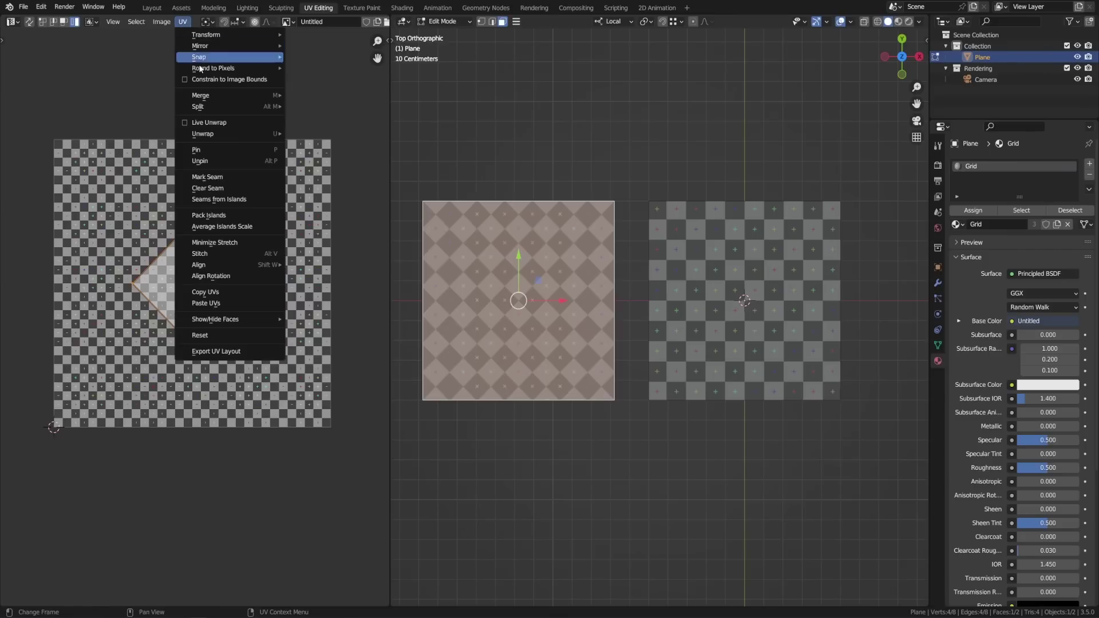
left_click(225, 304)
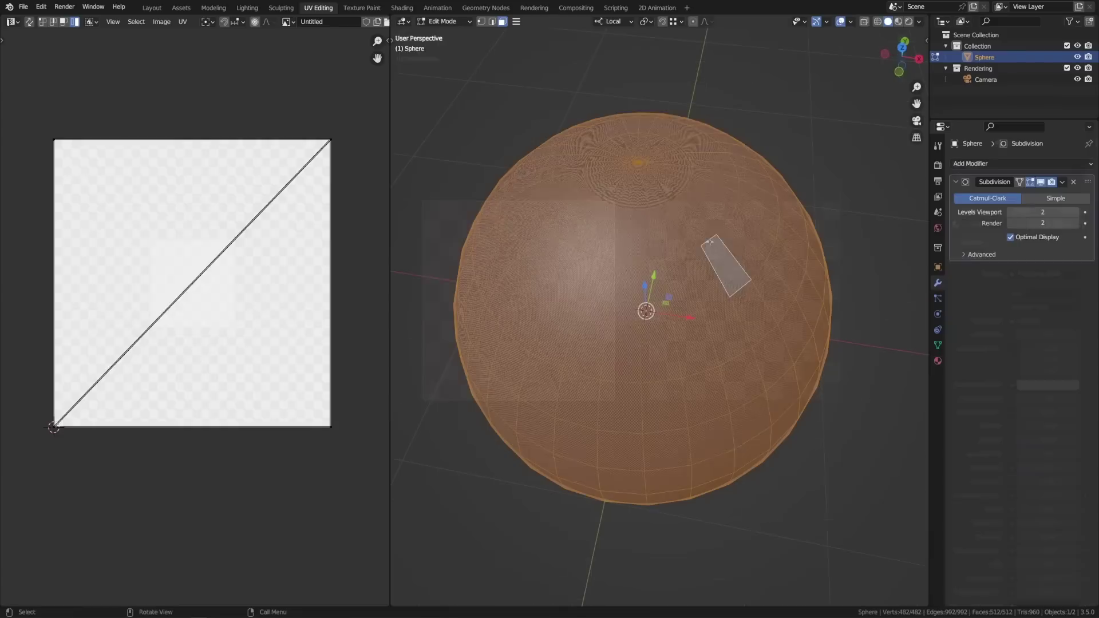
Unwrap the sphere's faces with Sphere Projection, trying the Pinch pole option and setting Pole to Fan
key("u")
left_click(696, 173)
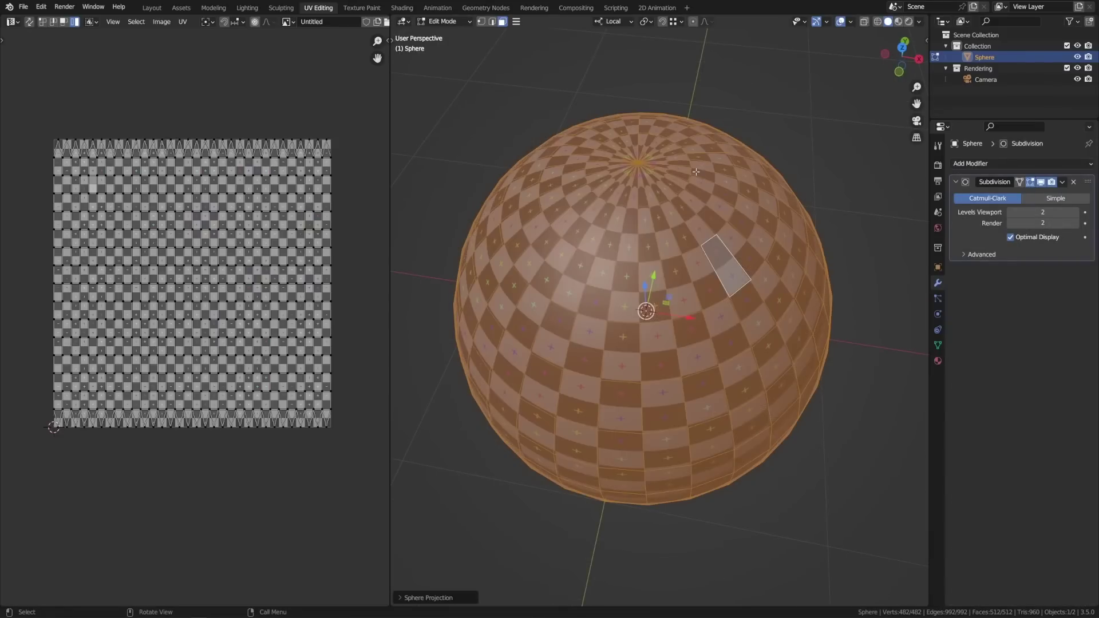
left_click(400, 598)
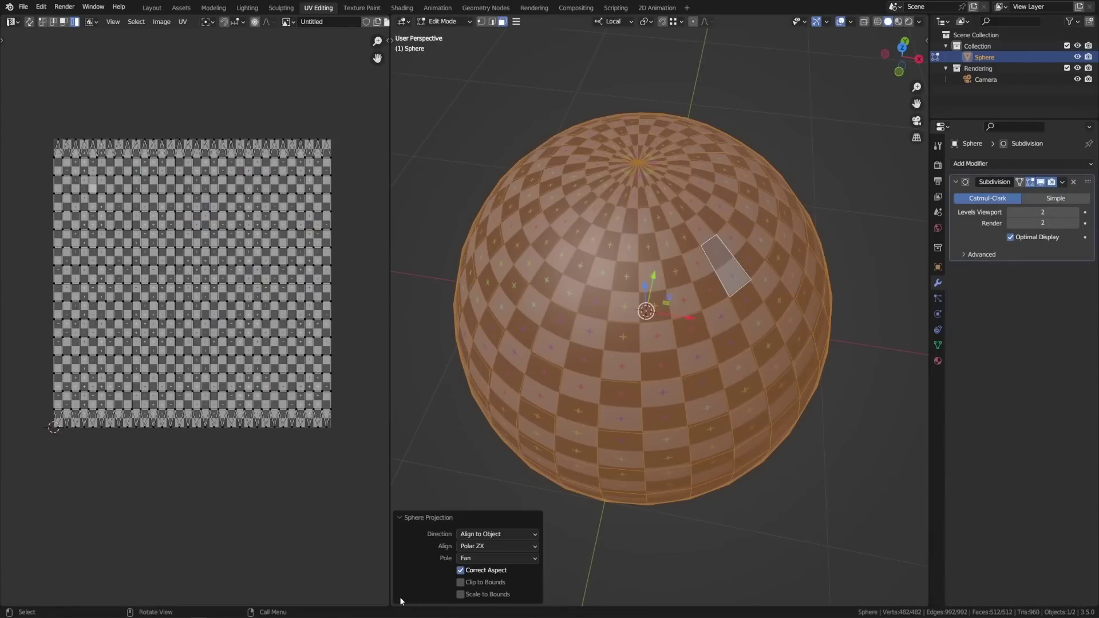
left_click(494, 571)
left_click(511, 559)
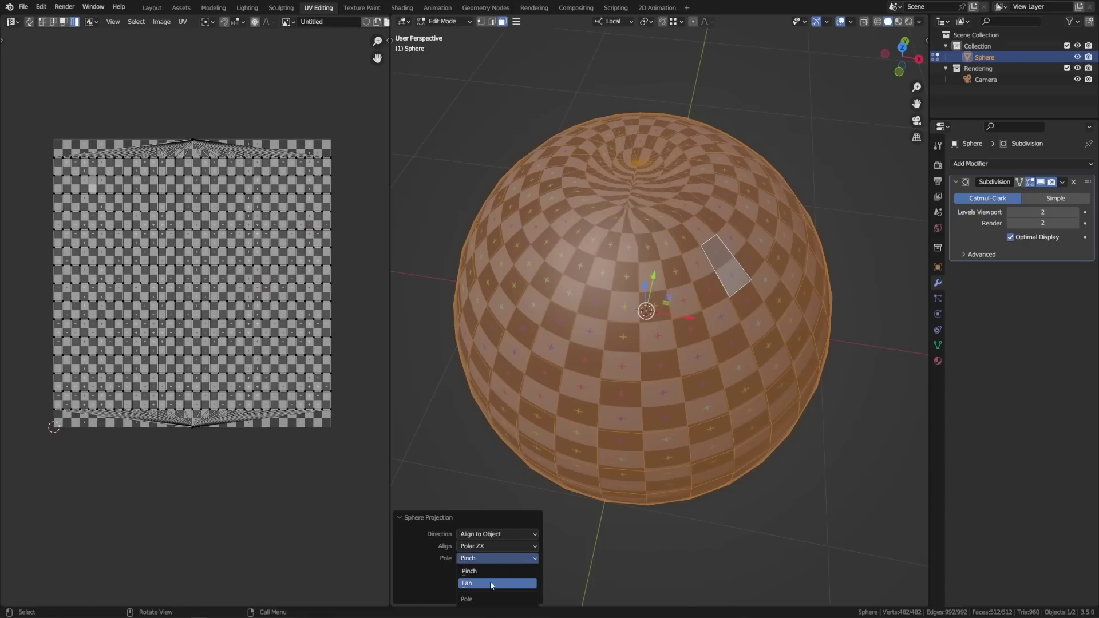
left_click(490, 581)
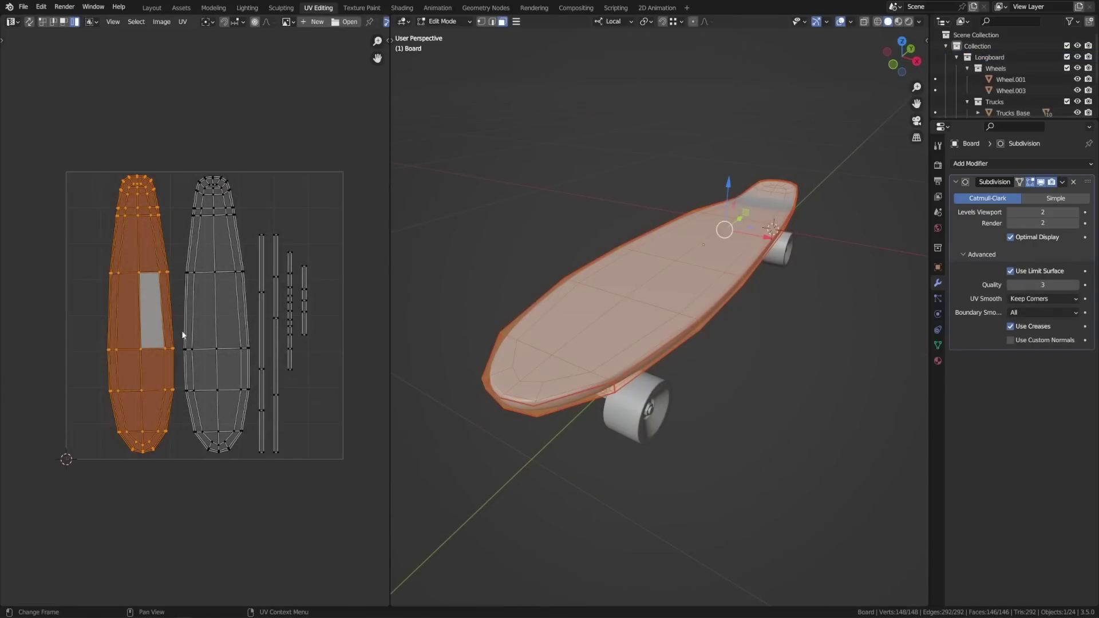
Repeatedly rotate and move the selected UV island of the longboard deck across the UV layout
key("r")
left_click(215, 309)
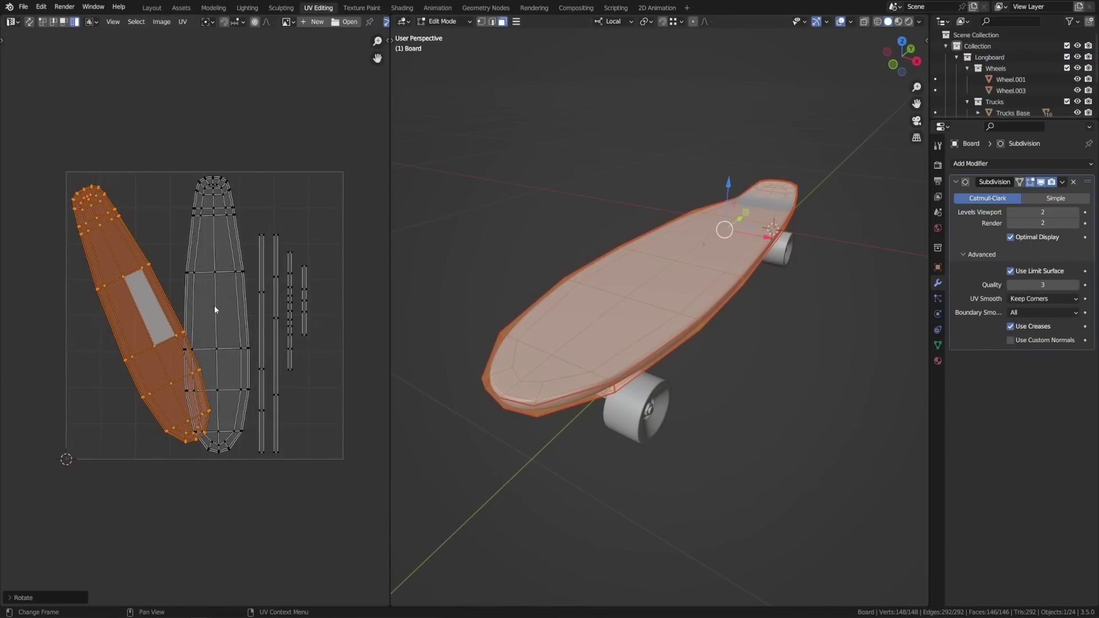
left_click(185, 22)
key("g")
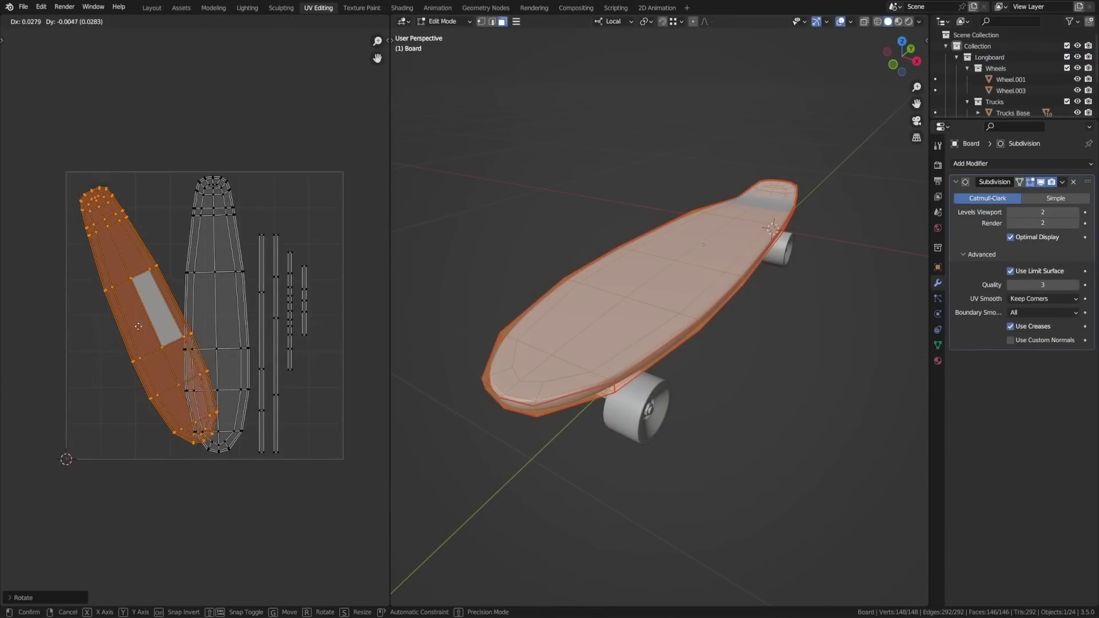
left_click(139, 350)
key("r")
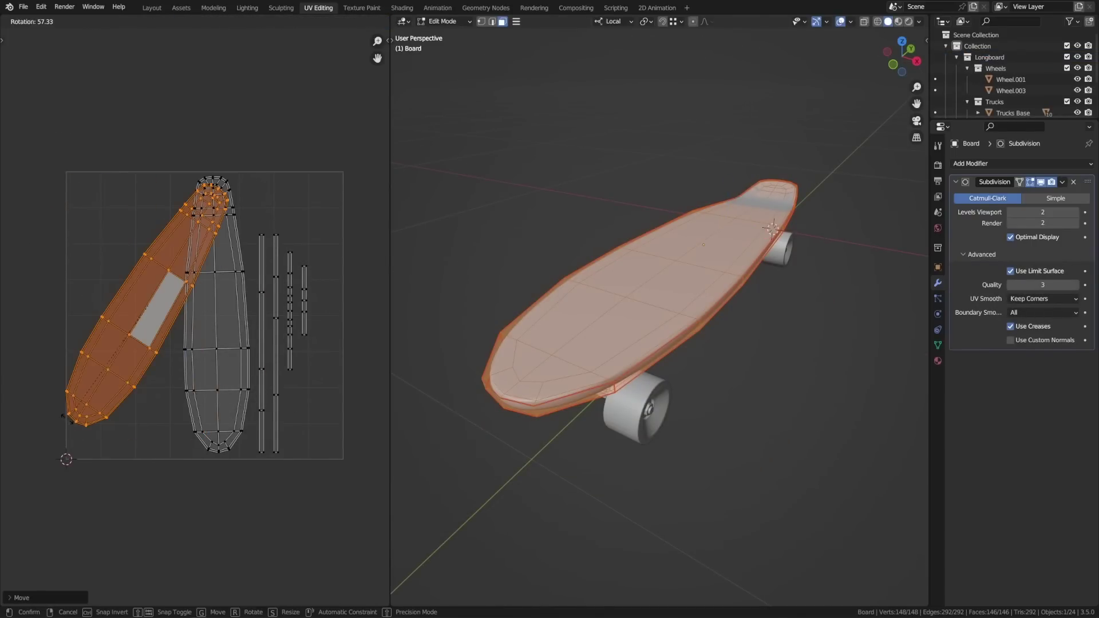
left_click(258, 316)
key("g")
left_click(329, 307)
key("r")
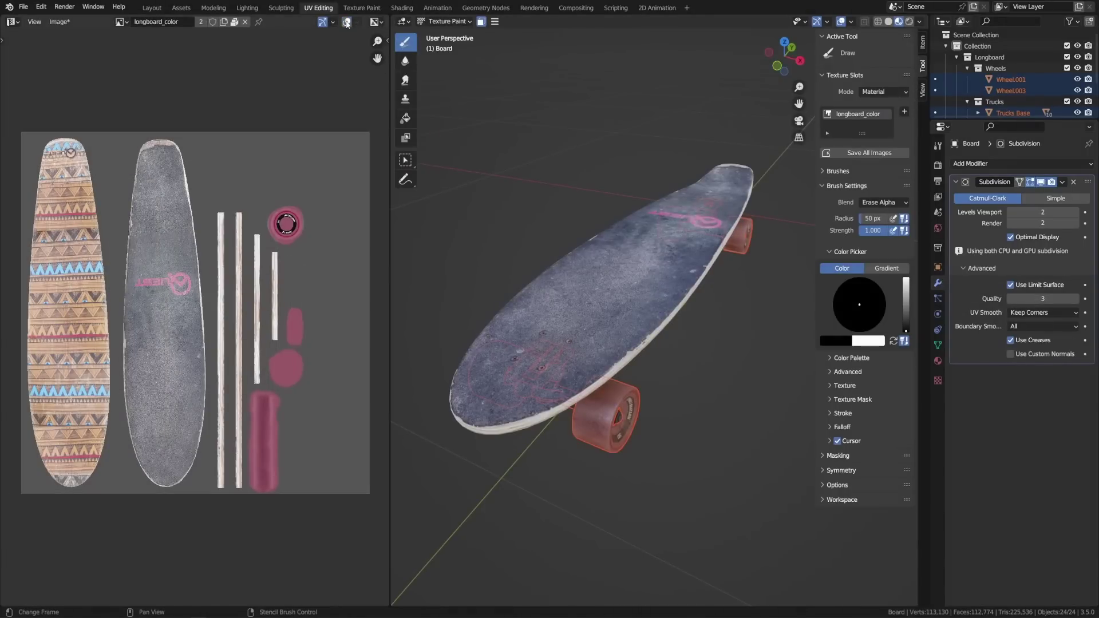
Enter Edit Mode on the selected longboard parts and select similar UV faces by Object
key("Tab")
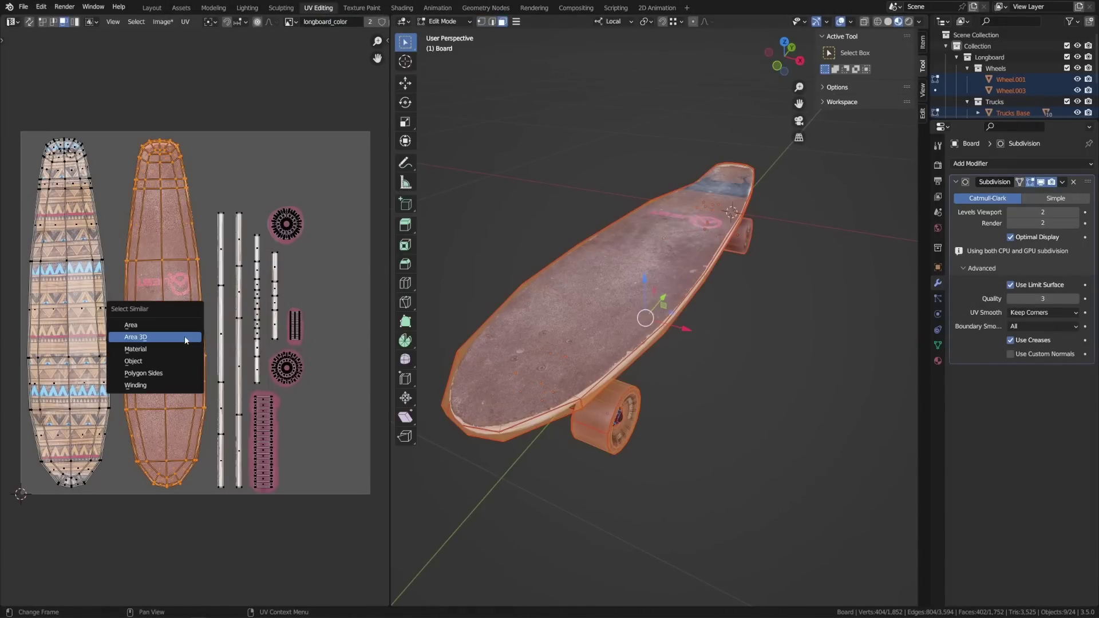
left_click(171, 361)
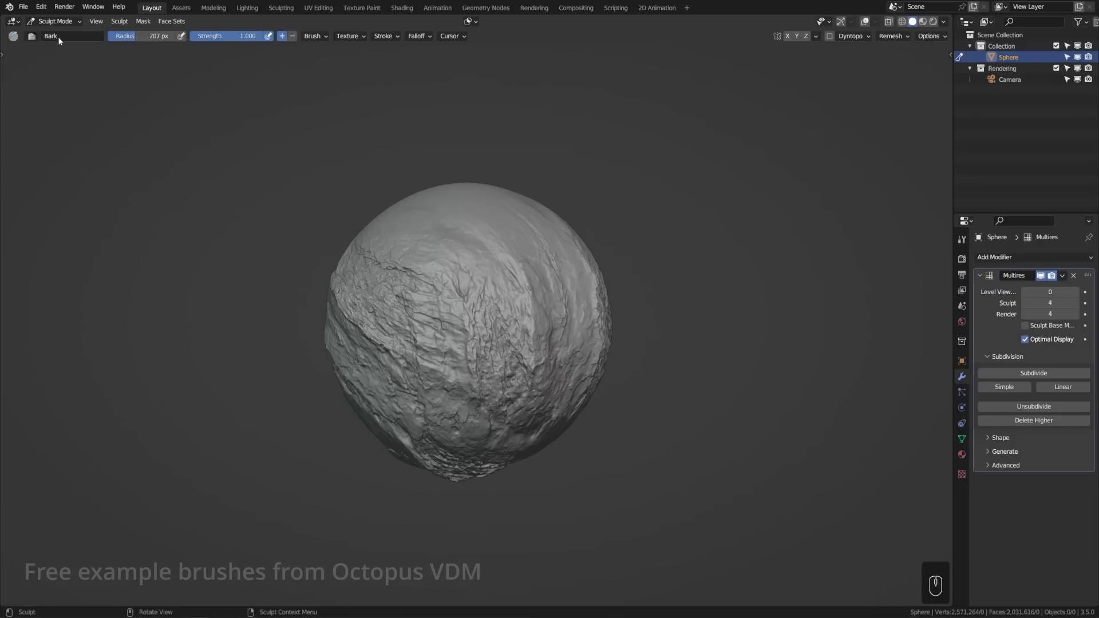
Choose the Rock brush and sculpt rock detail over the smooth areas around the sphere
left_click(31, 36)
left_click(93, 74)
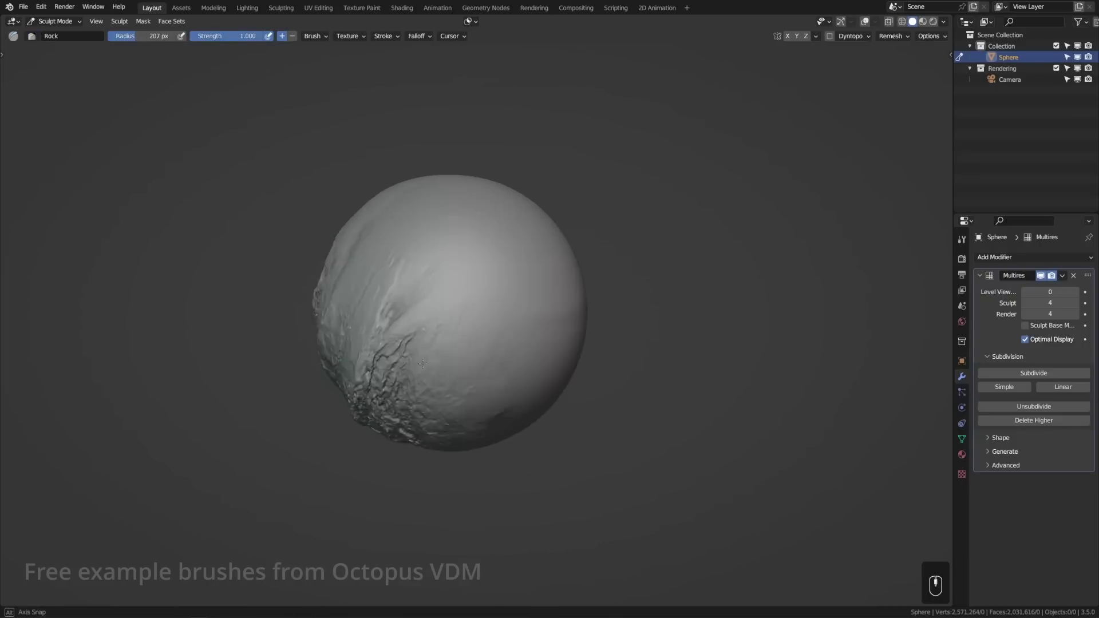
mouse_move(422, 364)
left_mouse_down()
mouse_move(345, 294)
mouse_move(445, 320)
left_mouse_up()
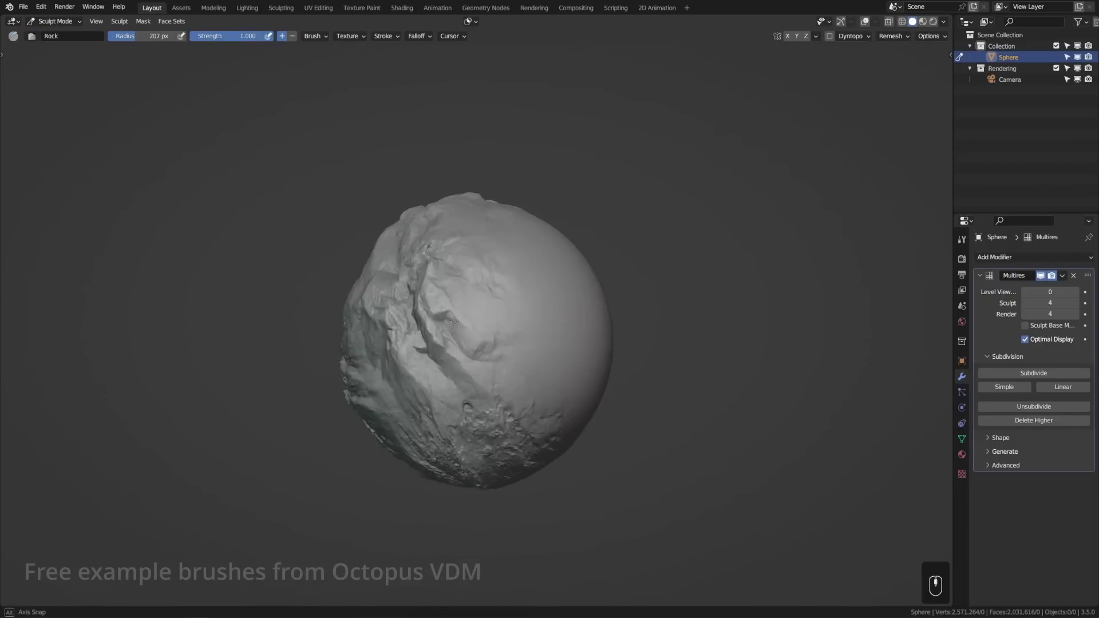
left_click_drag(550, 263, 614, 364)
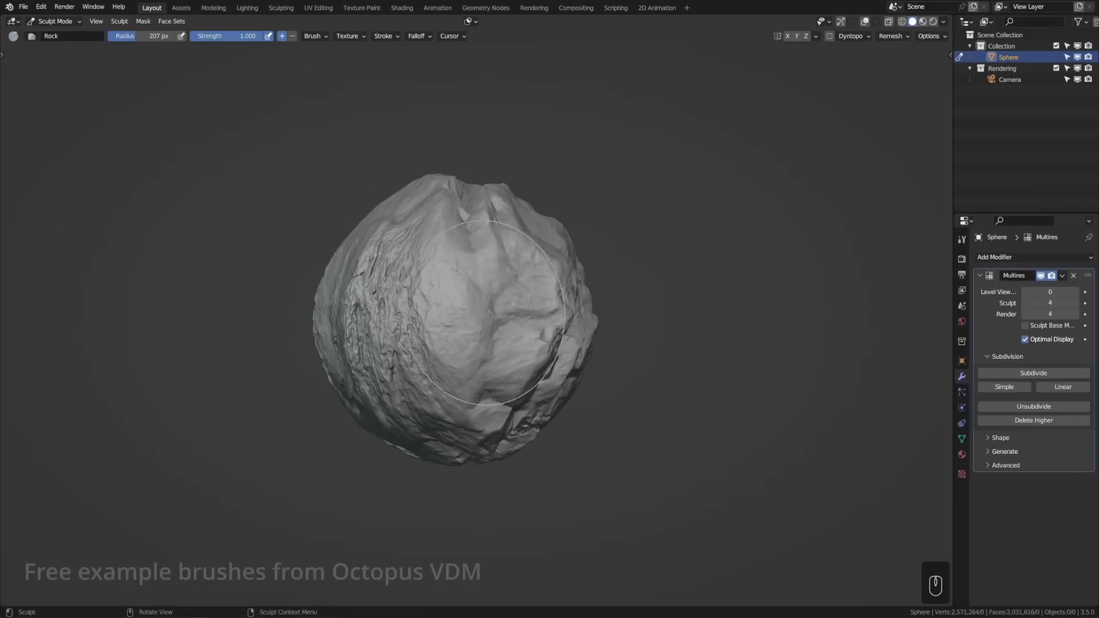
mouse_move(488, 311)
left_mouse_down()
mouse_move(567, 397)
mouse_move(589, 387)
left_mouse_up()
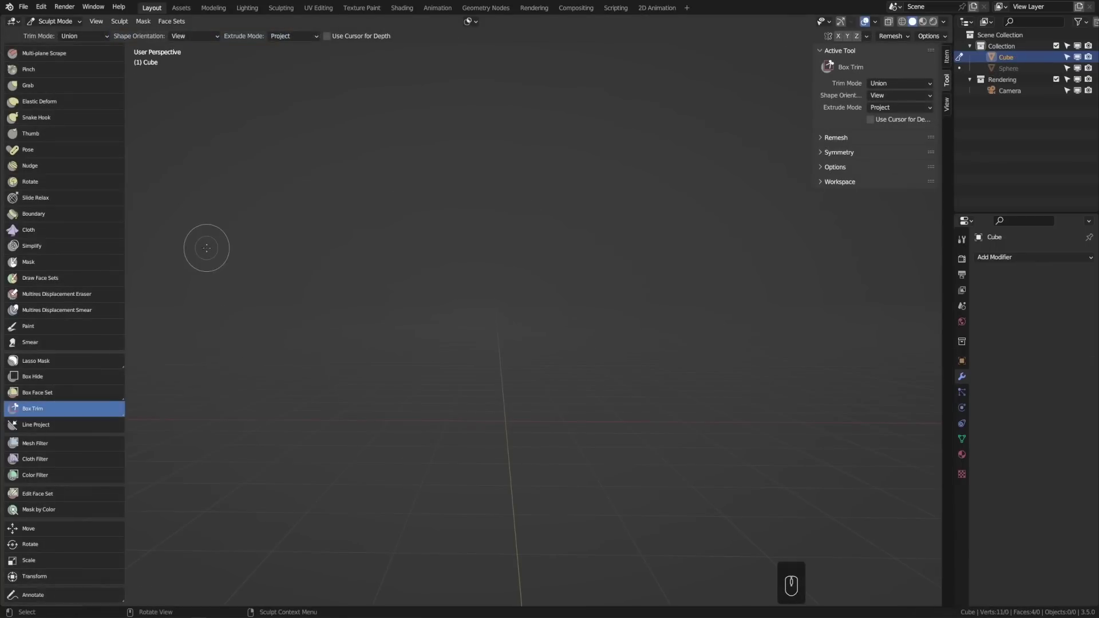
Add a box with Box Trim in Project extrude mode, and a second box beside it with Extrude Mode set to Fixed
left_click_drag(206, 247, 458, 495)
left_click(901, 107)
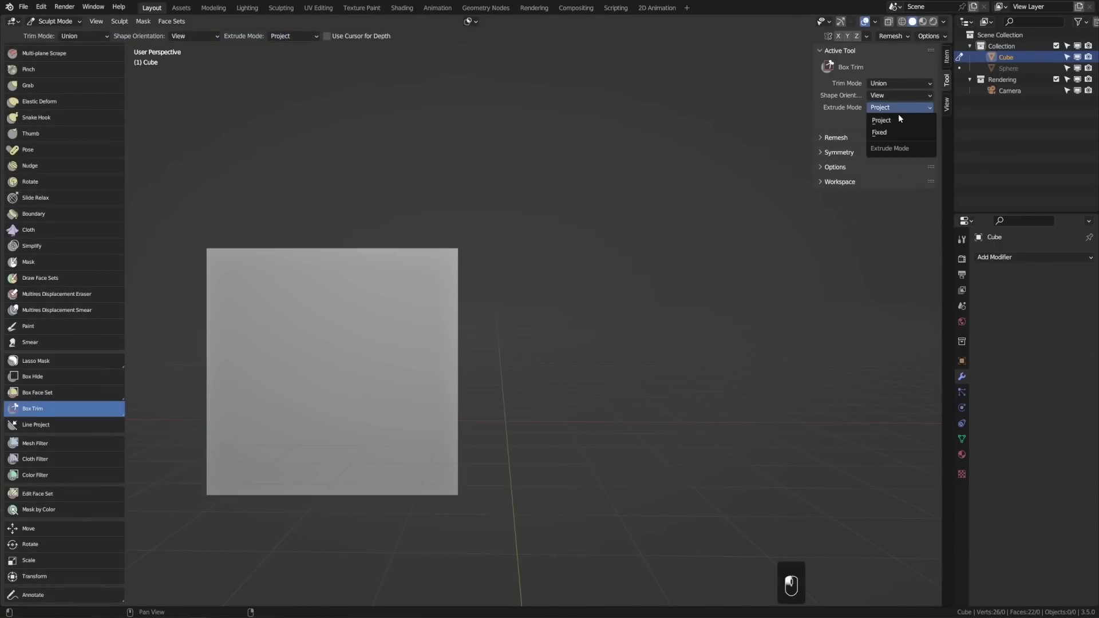
left_click(897, 129)
left_click_drag(563, 245, 816, 499)
mouse_move(817, 498)
middle_mouse_down()
mouse_move(719, 366)
mouse_move(635, 395)
middle_mouse_up()
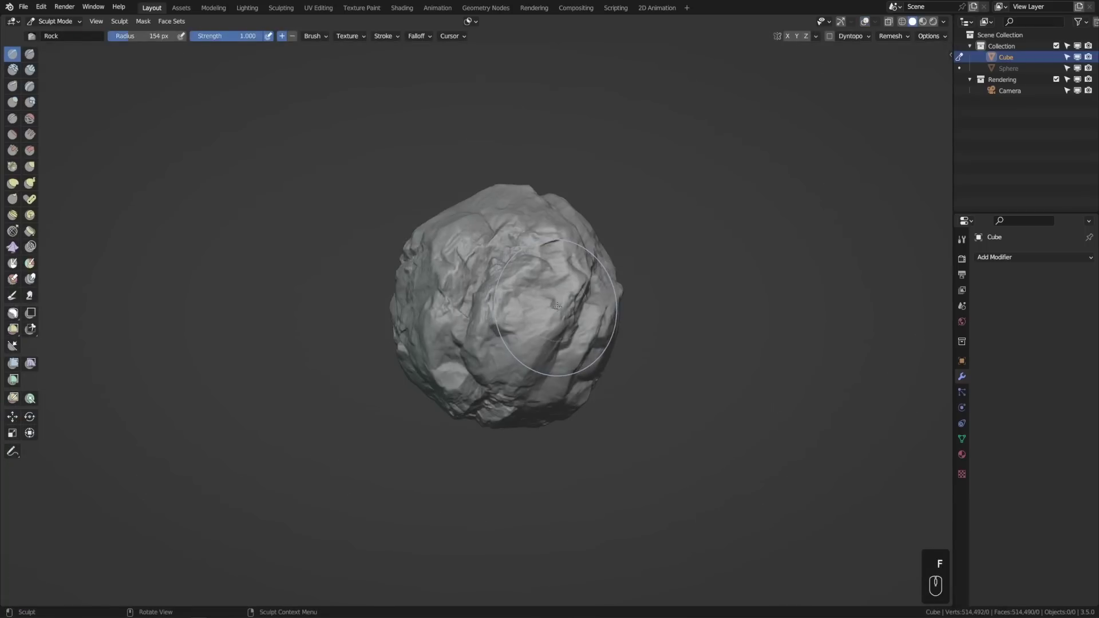
Adjust the voxel size of the sculpted rock to about 3.1 cm and voxel remesh it
key("r")
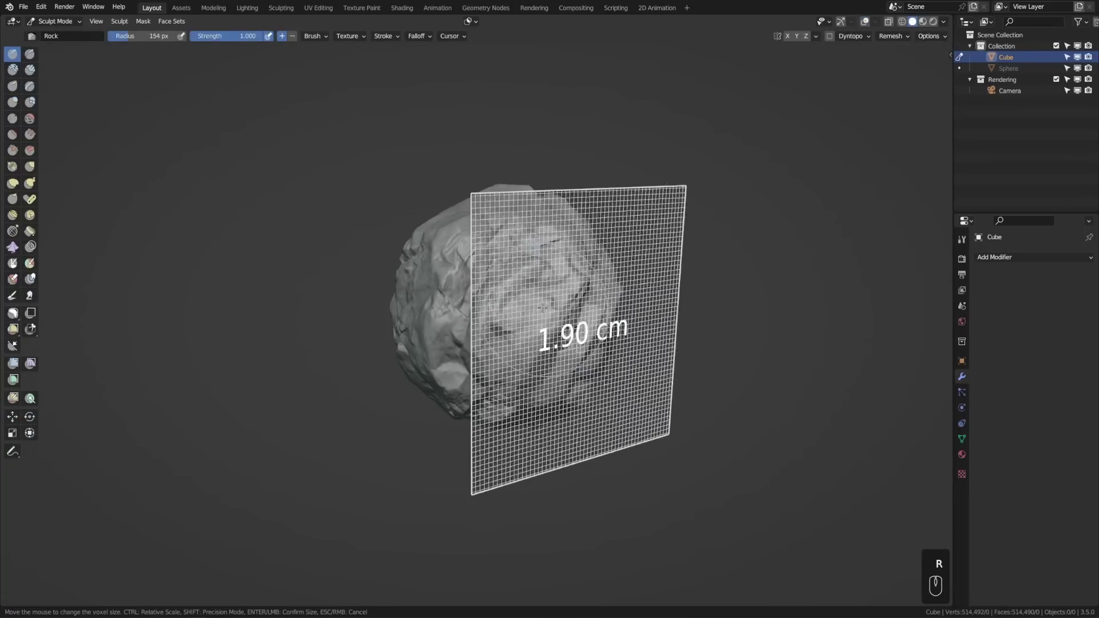
key("shift")
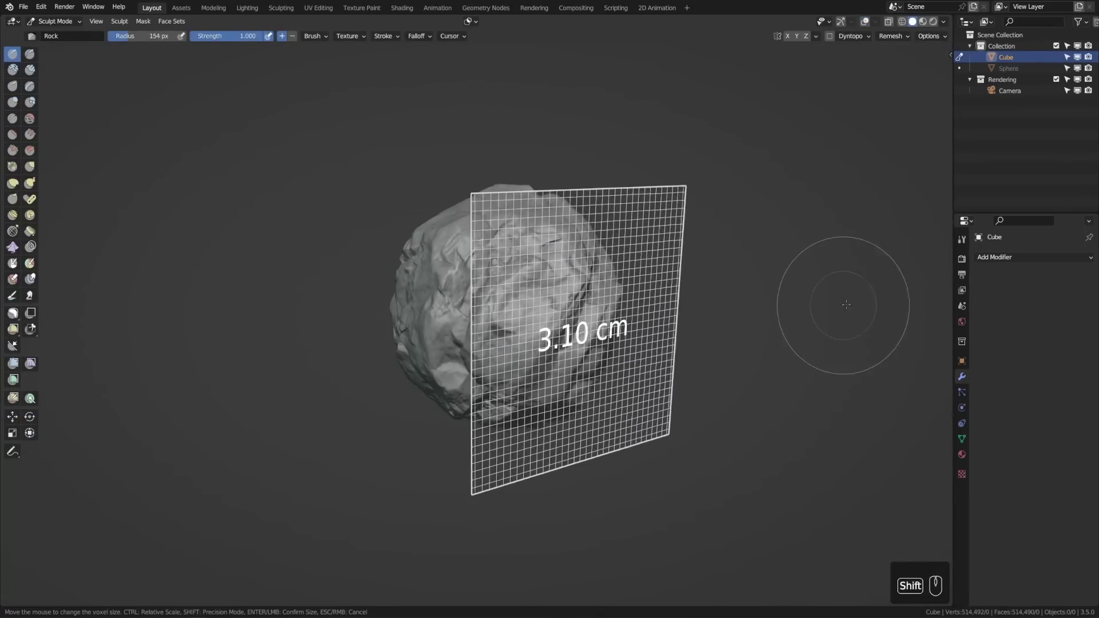
right_click(801, 300)
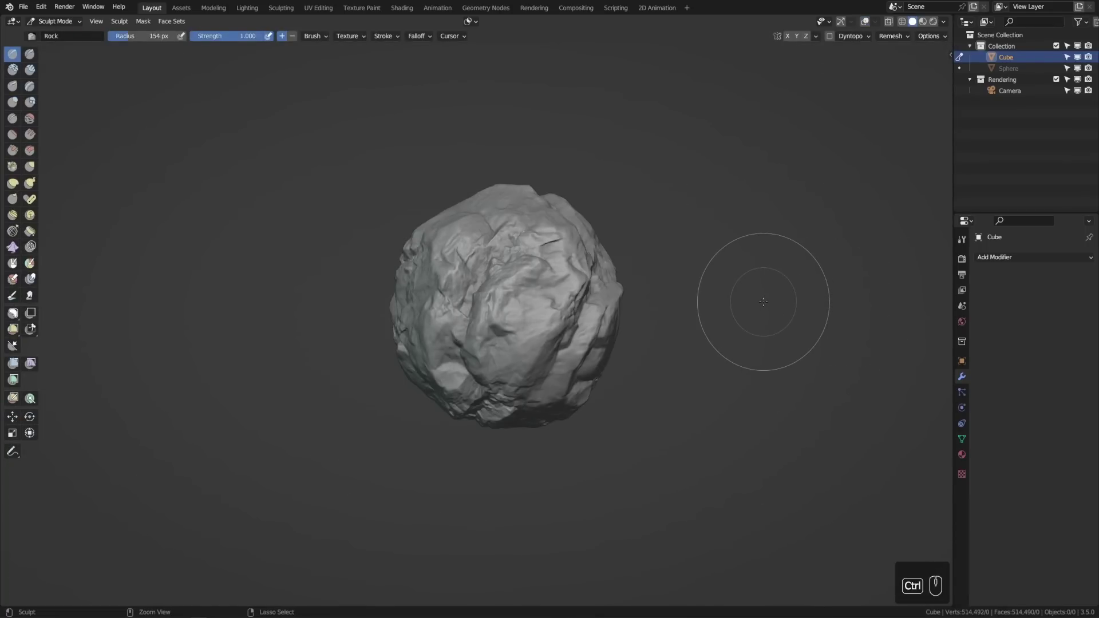
key("ctrl+r")
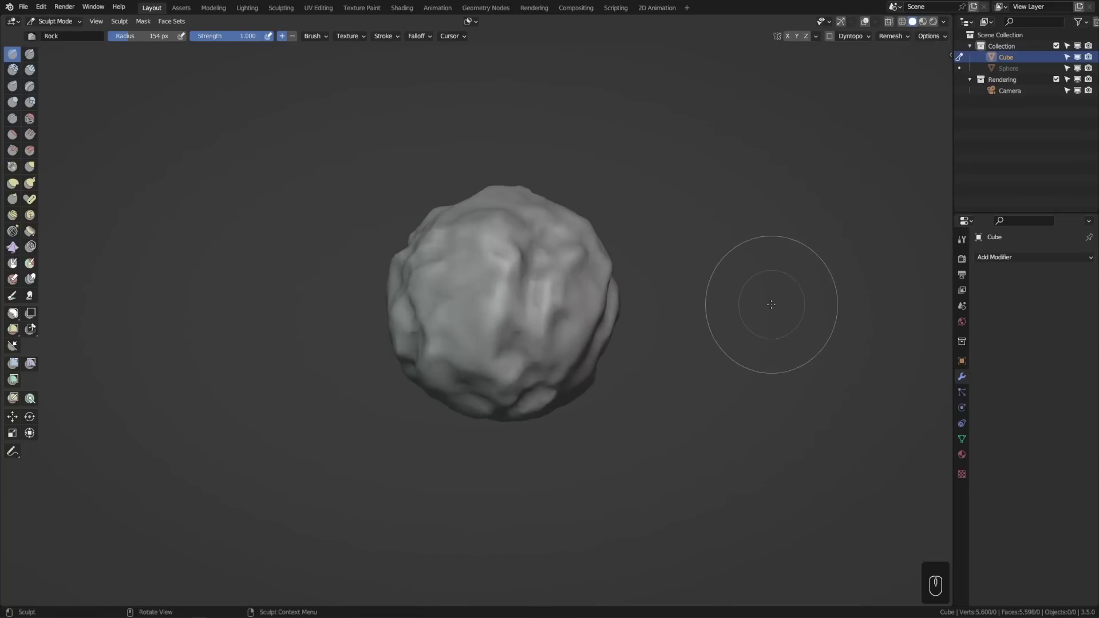
Undo the voxel remesh of the rock and fine-tune its voxel size with precision adjustment
key("ctrl")
key("ctrl+z")
key("r")
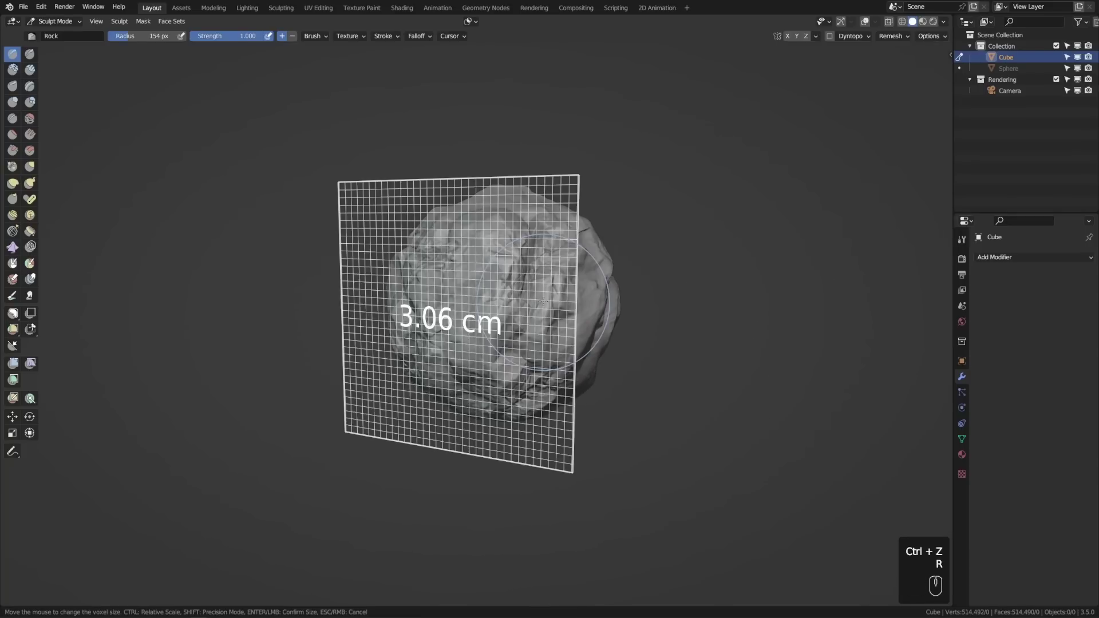
key("shift")
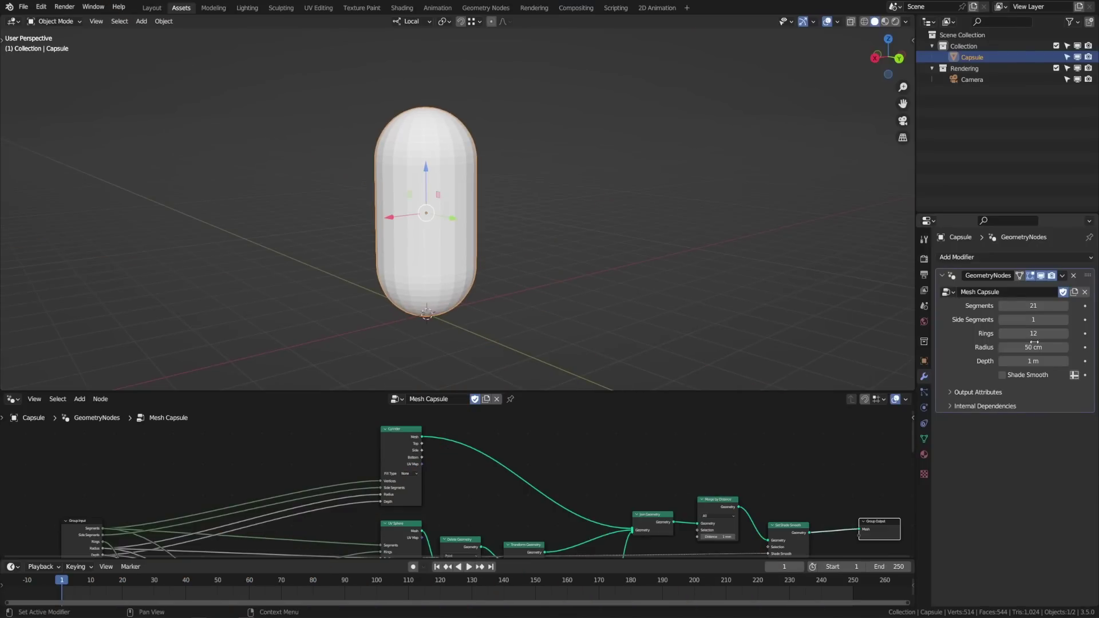
Set the Mesh Capsule's radius to 43 cm and enable Shade Smooth
mouse_move(1032, 347)
left_mouse_down()
mouse_move(1070, 347)
mouse_move(1027, 346)
left_mouse_up()
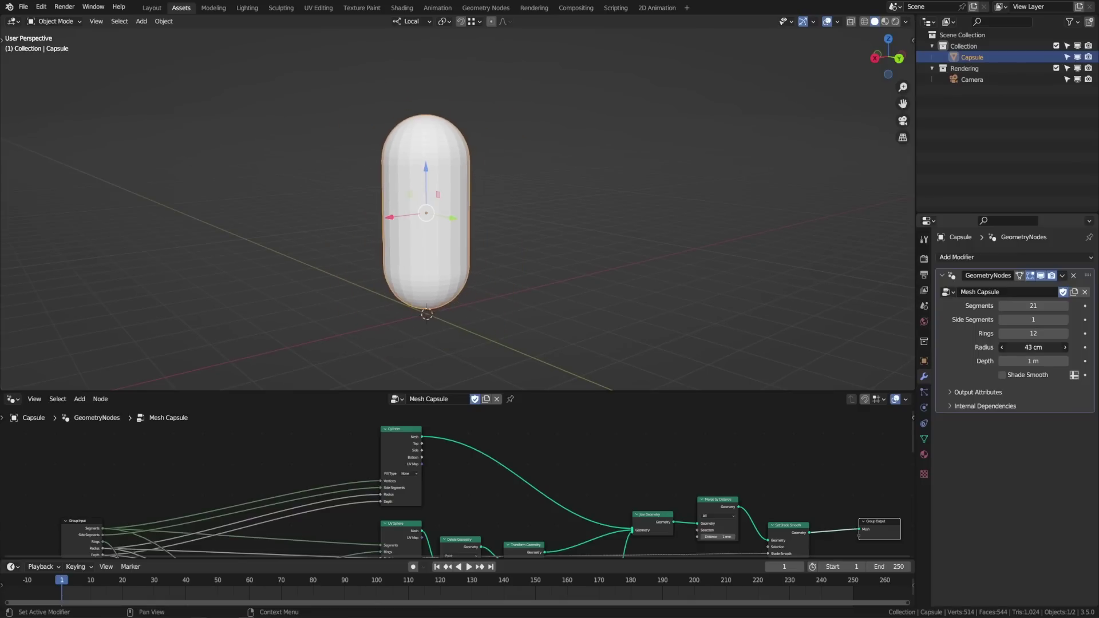
left_click(1025, 376)
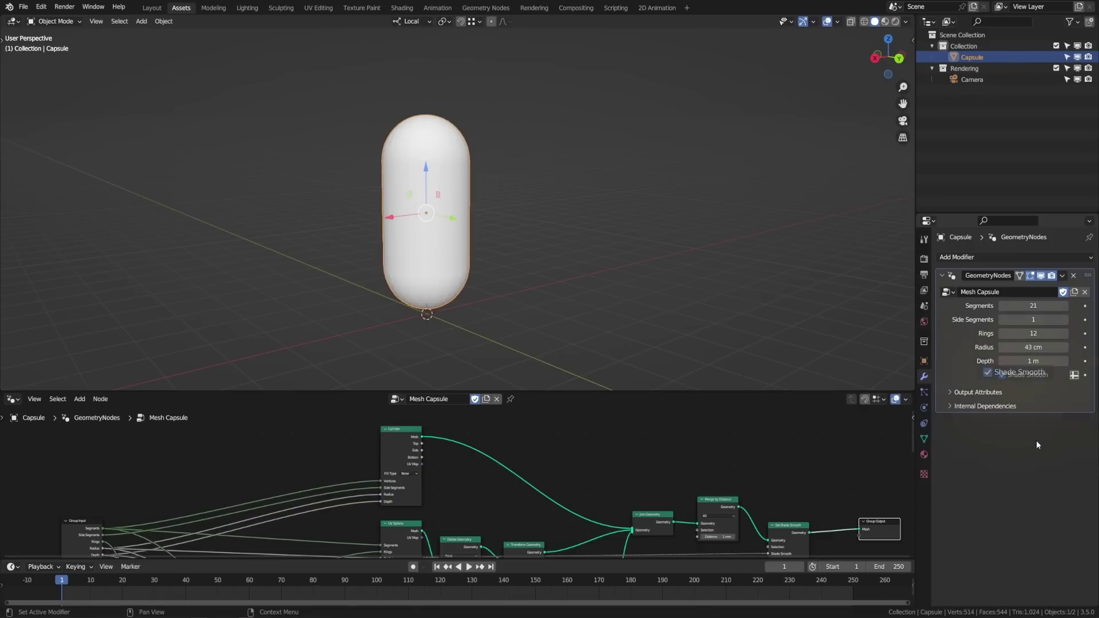
left_click(1024, 375)
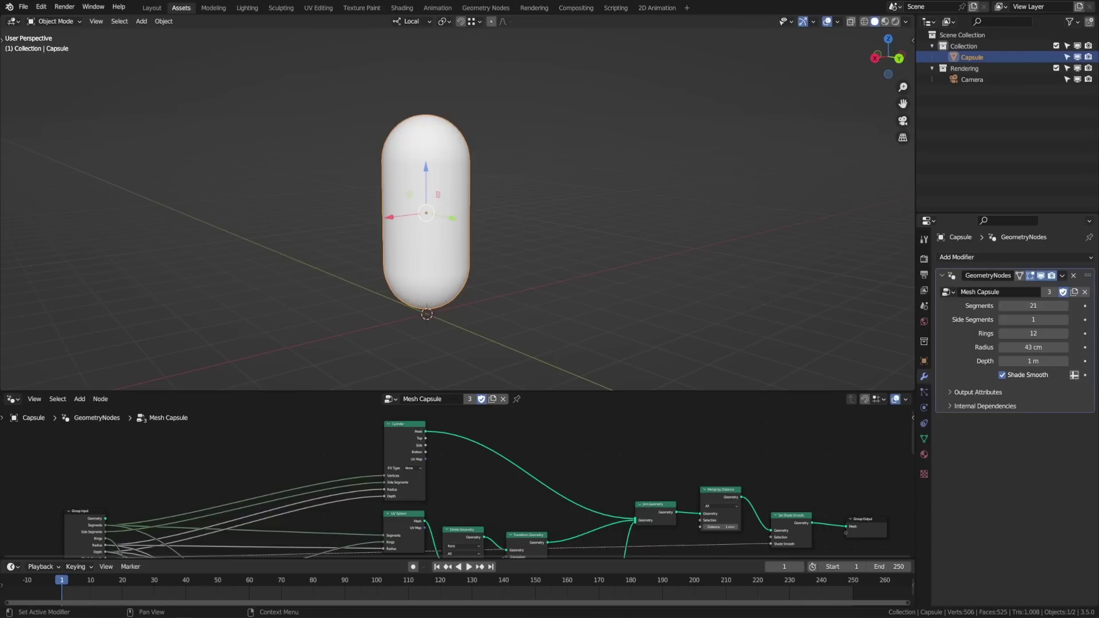
Move the capsule's Geometry Nodes modifier settings into a node group with Move to Nodes
left_click(1062, 275)
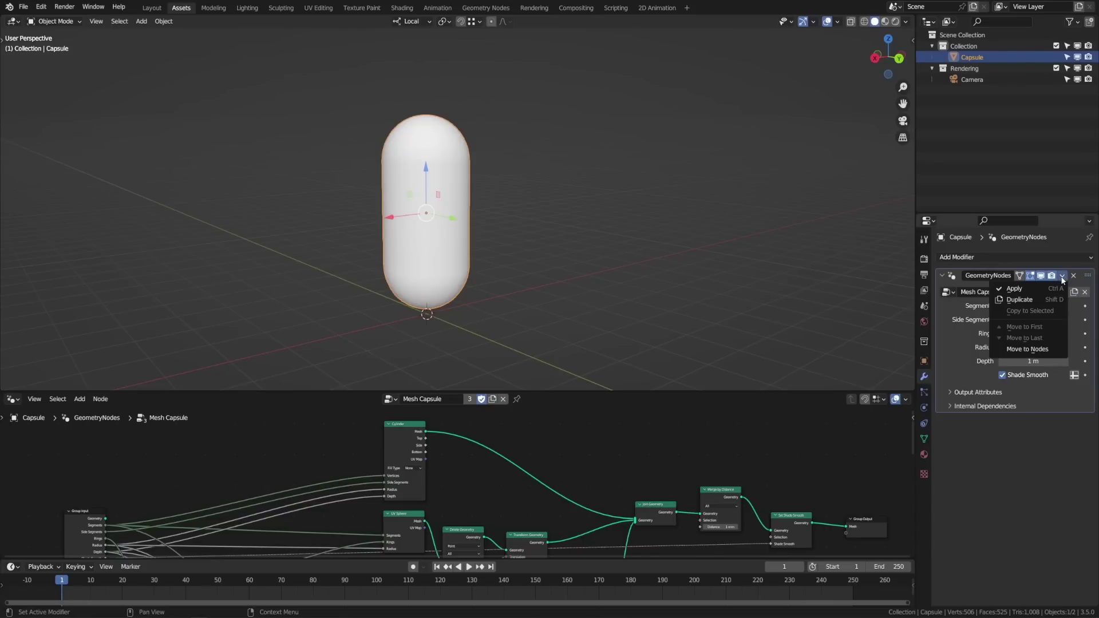
left_click(1027, 349)
scroll(708, 517, "up", 6)
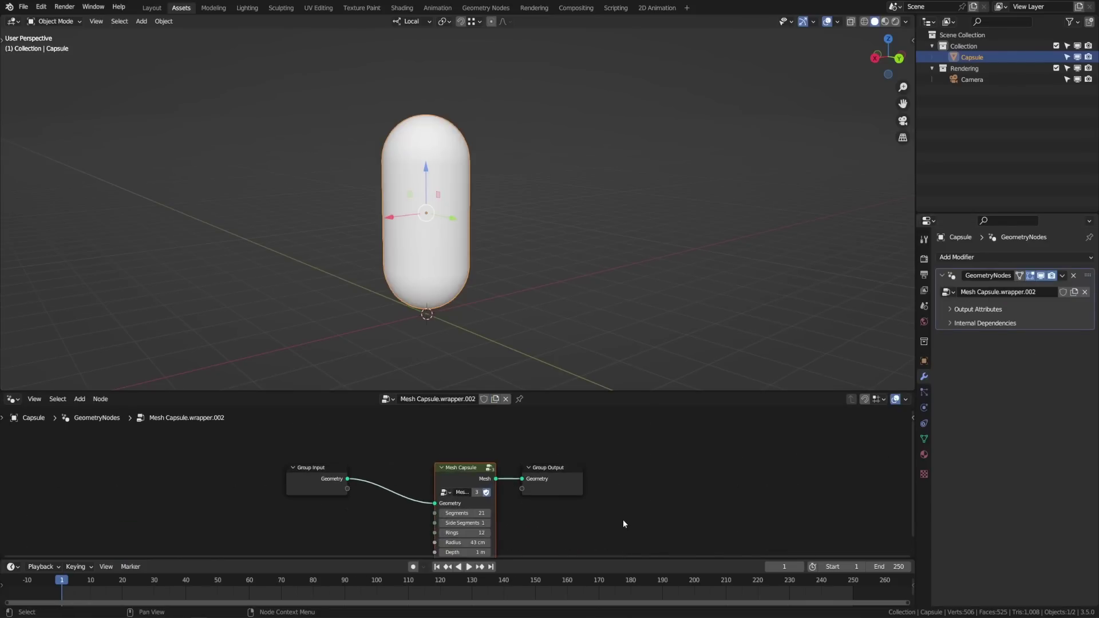
right_click(677, 436)
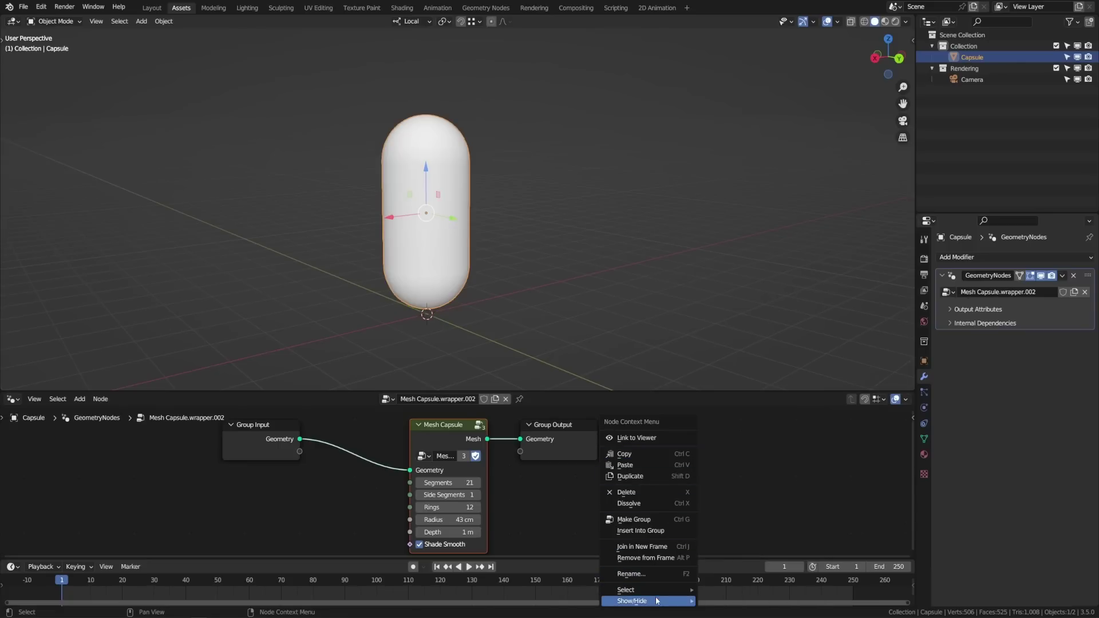
mouse_move(654, 590)
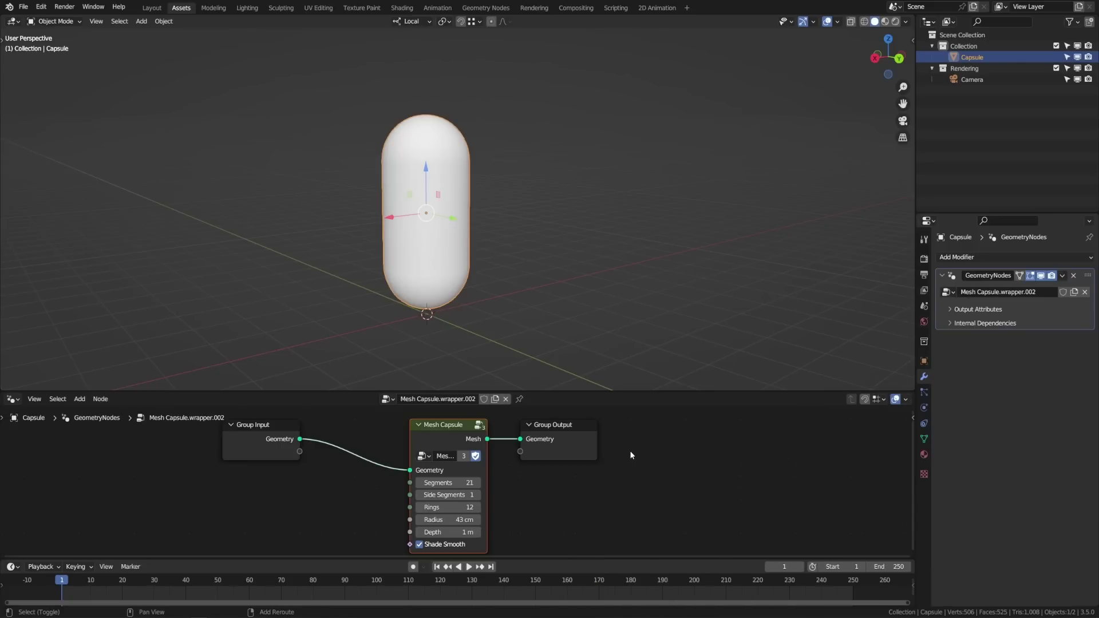
key("shift+a")
mouse_move(632, 454)
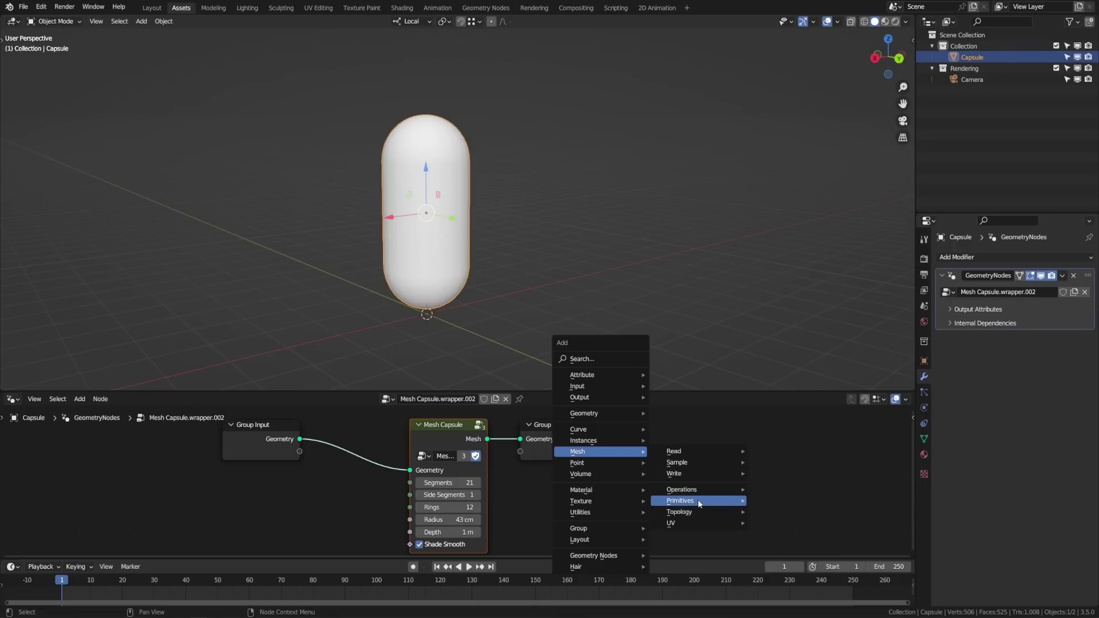
mouse_move(696, 515)
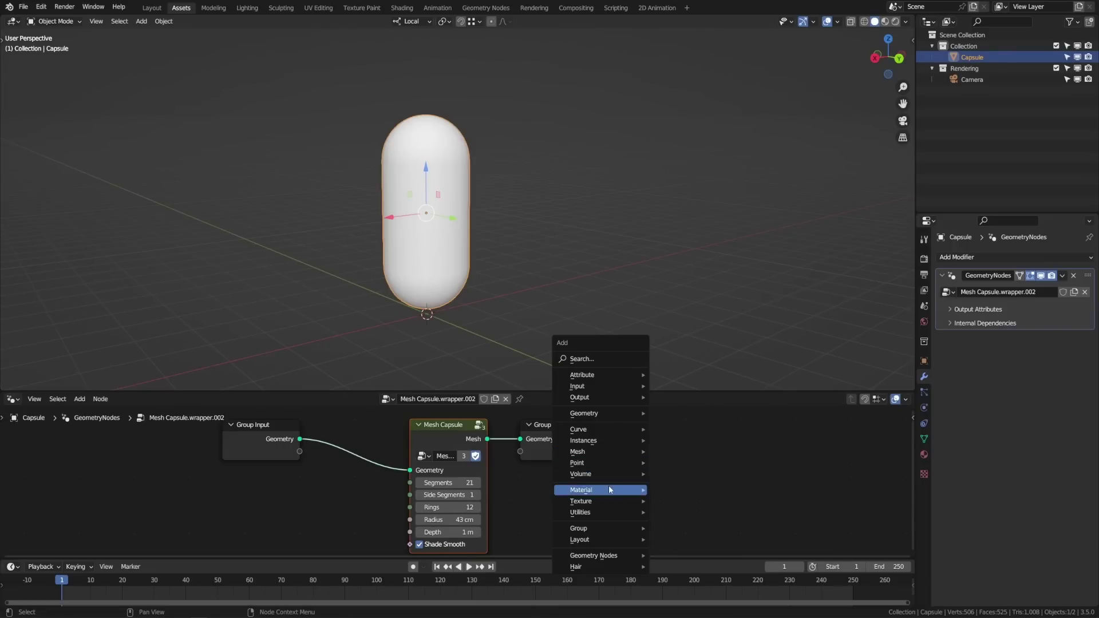
left_click(497, 448)
Add an Instance on Points node below Group Output, with its Points input linked from the Mesh Capsule's Mesh output
left_click_drag(487, 439, 599, 501)
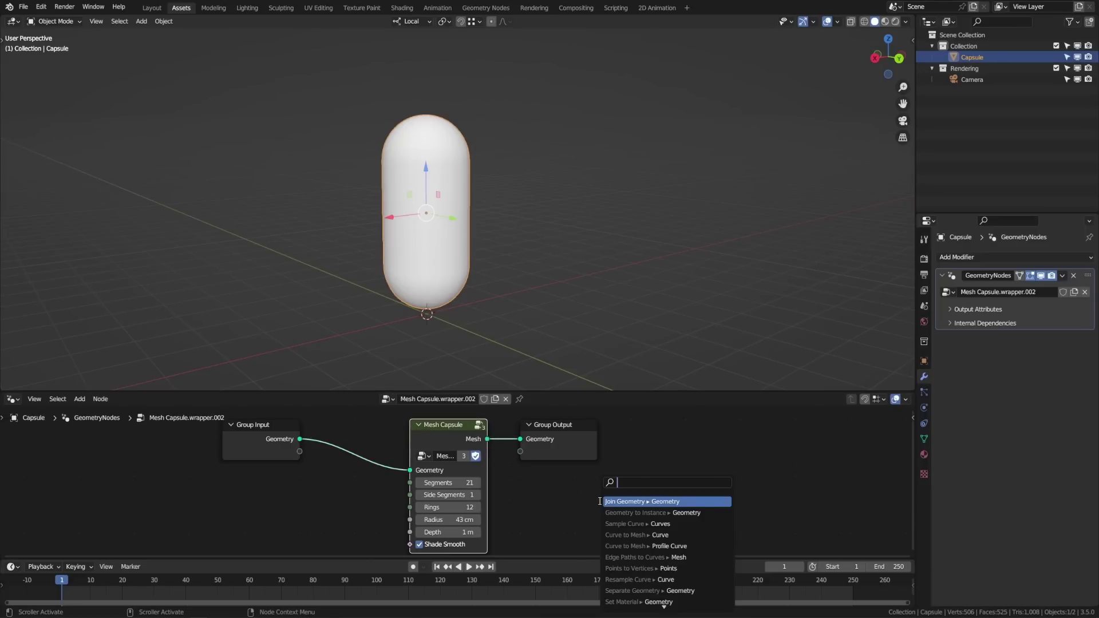
type("instan")
key("Return")
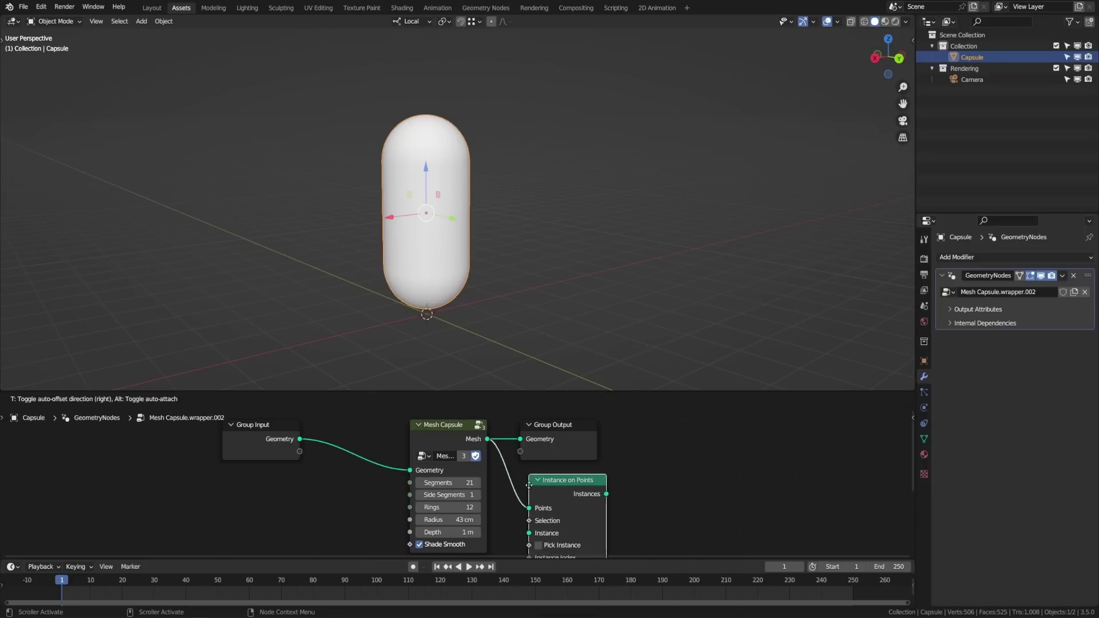
left_click(522, 487)
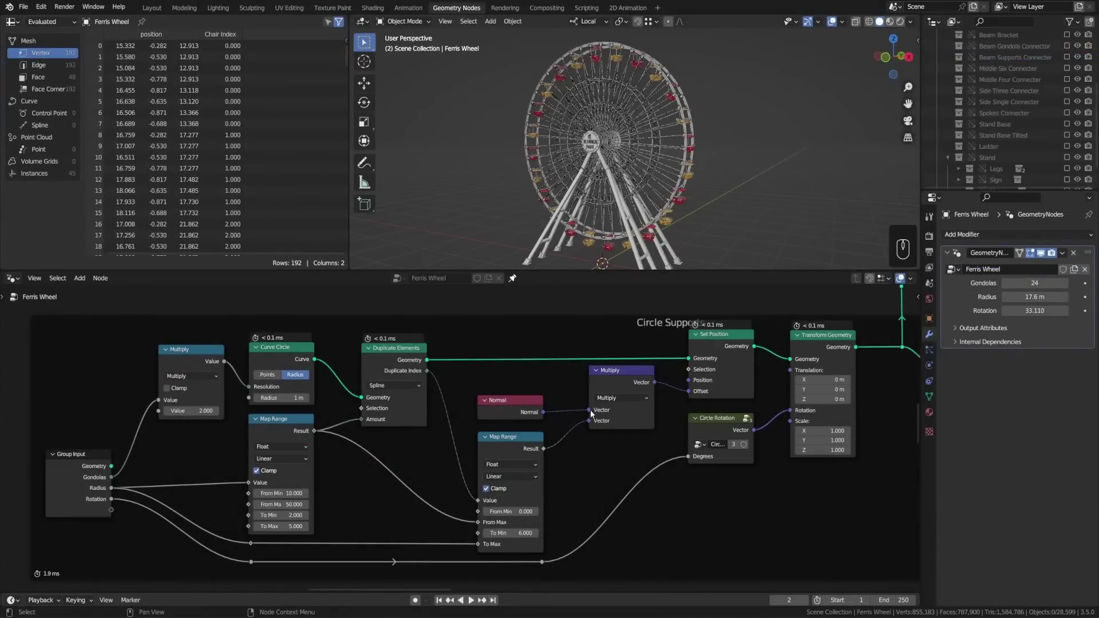
Move the Normal link from the vector Multiply node's first Vector input to its second one in the Ferris Wheel node tree
left_click_drag(589, 410, 580, 408)
left_click_drag(609, 452, 615, 464)
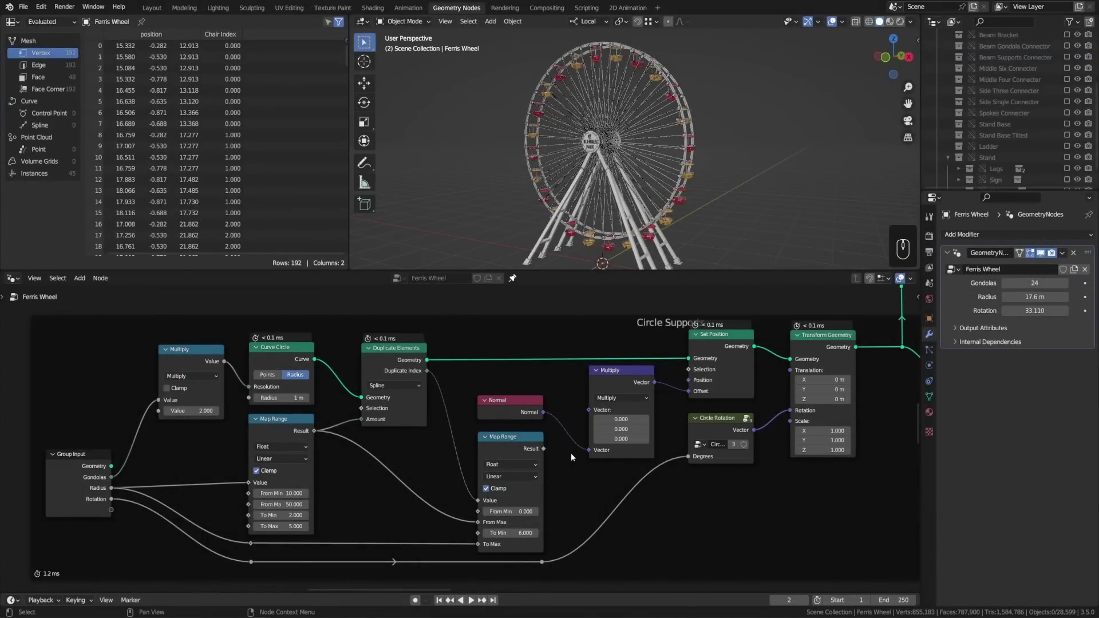
Undo the last link change, detach Normal from the vector Multiply node's inputs, and relink Normal to its first Vector input
key("ctrl+z")
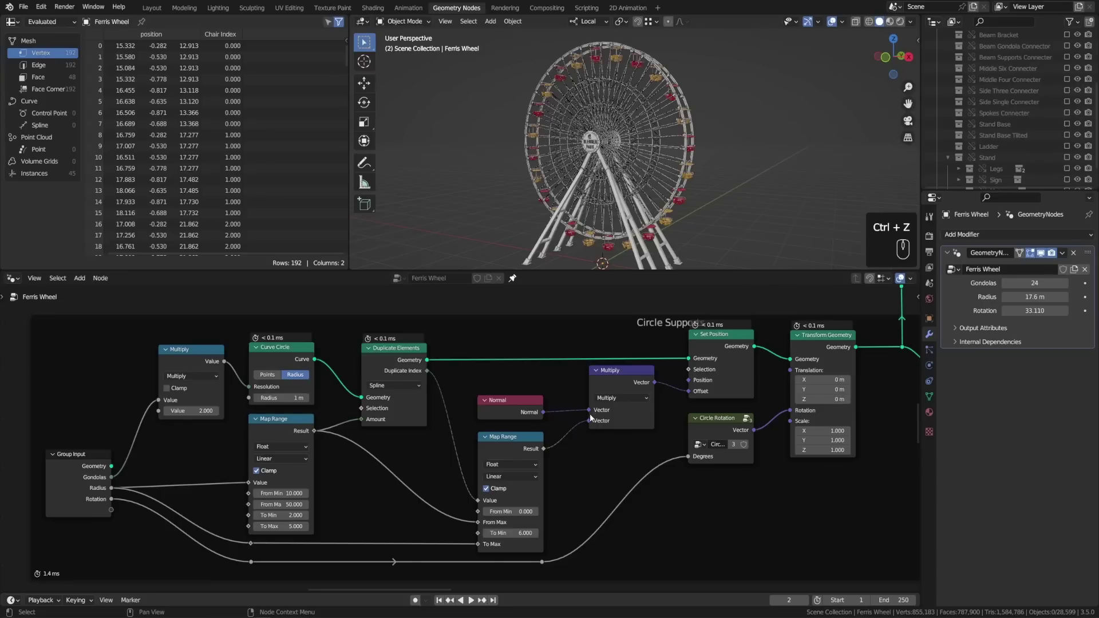
left_click_drag(590, 416, 595, 479)
left_click_drag(631, 436, 616, 393)
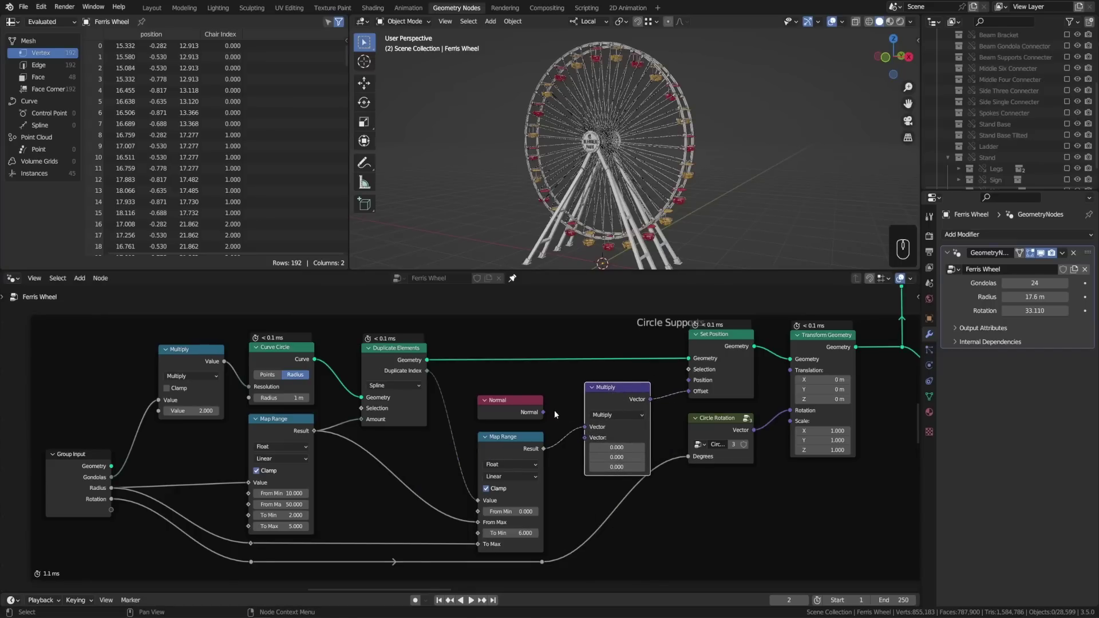
left_click_drag(549, 414, 585, 425)
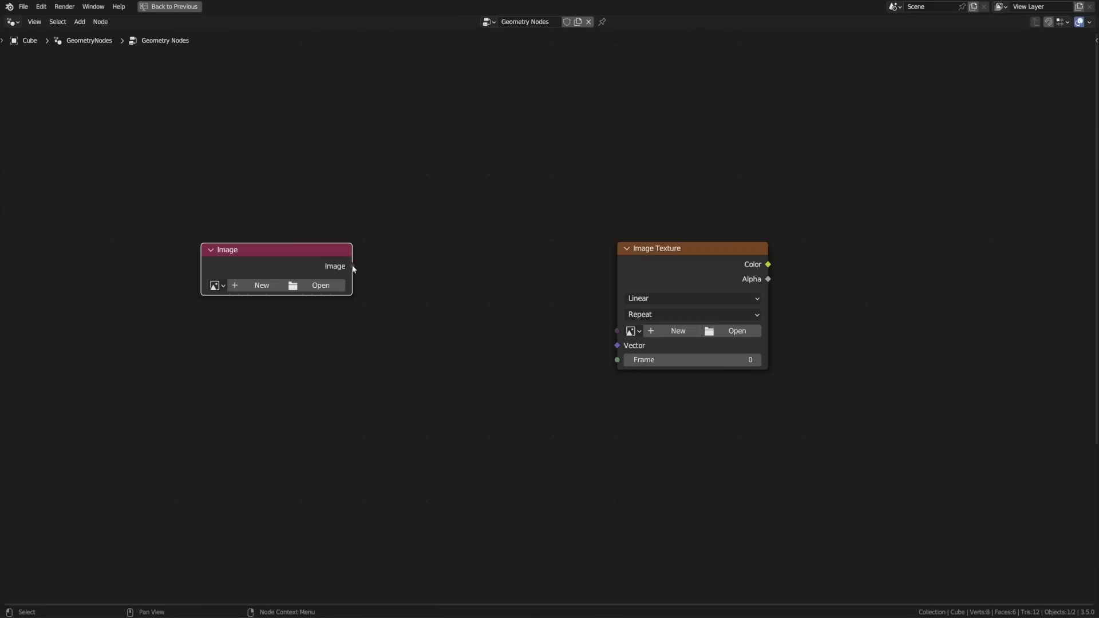
Link the Image node's output to the Image Texture's Image input and to a new Image Info node placed below it
left_click_drag(352, 266, 608, 329)
key("shift+a")
mouse_move(368, 301)
mouse_move(420, 324)
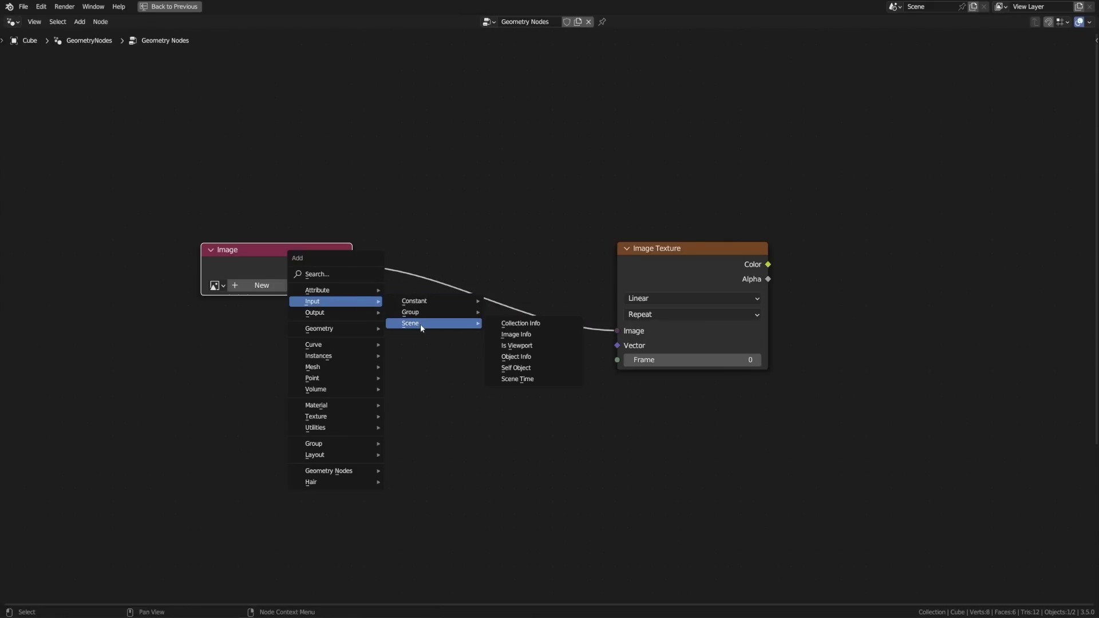
left_click(544, 334)
left_click(608, 399)
left_click_drag(352, 266, 590, 490)
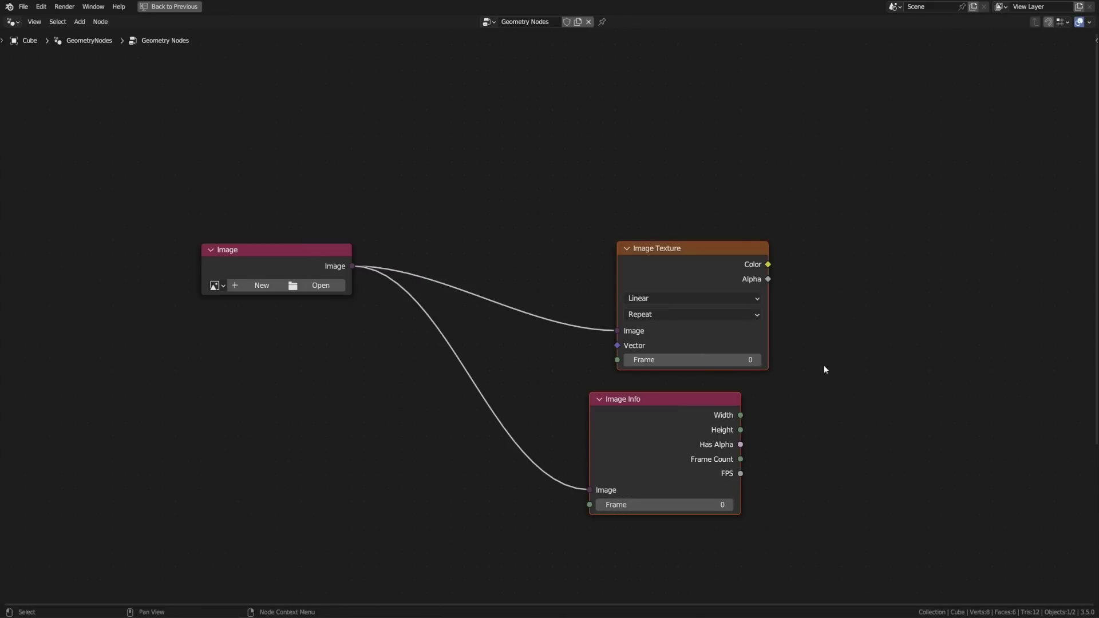
Group the Image Texture and Image Info nodes and rearrange the nodes around them
key("ctrl+g")
left_click(818, 376)
left_click_drag(434, 336, 363, 349)
left_click_drag(627, 287, 586, 290)
left_click_drag(674, 267, 745, 340)
mouse_move(686, 416)
left_mouse_down()
mouse_move(747, 351)
mouse_move(750, 366)
left_mouse_up()
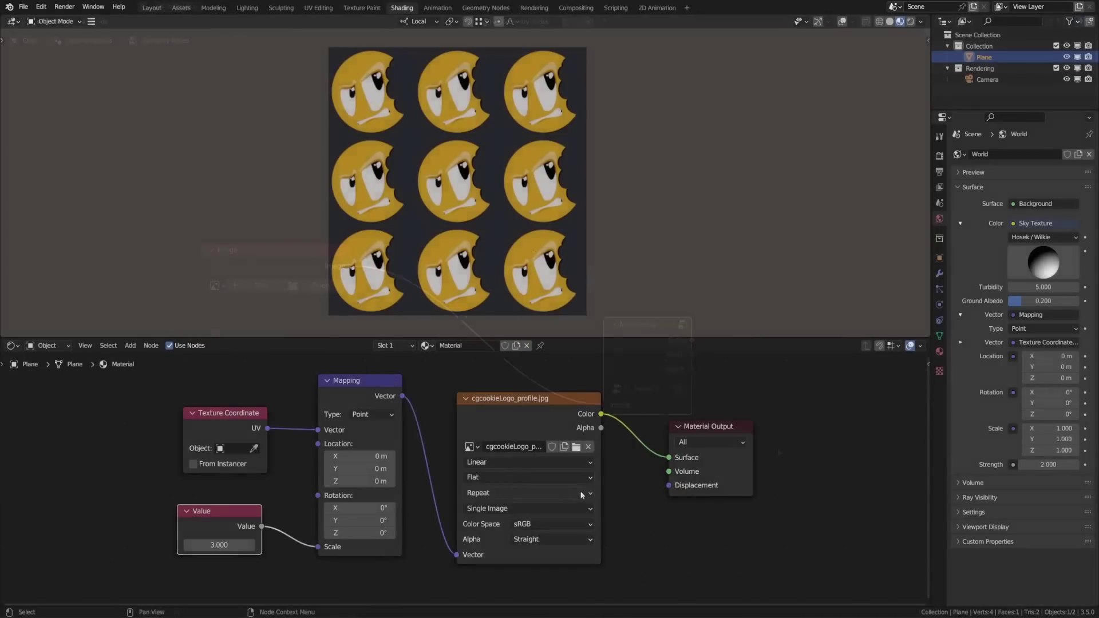
Set the cgcookieLogo_profile.jpg texture's extension to Mirror and change the Value node that drives the Mapping scale
left_click(578, 492)
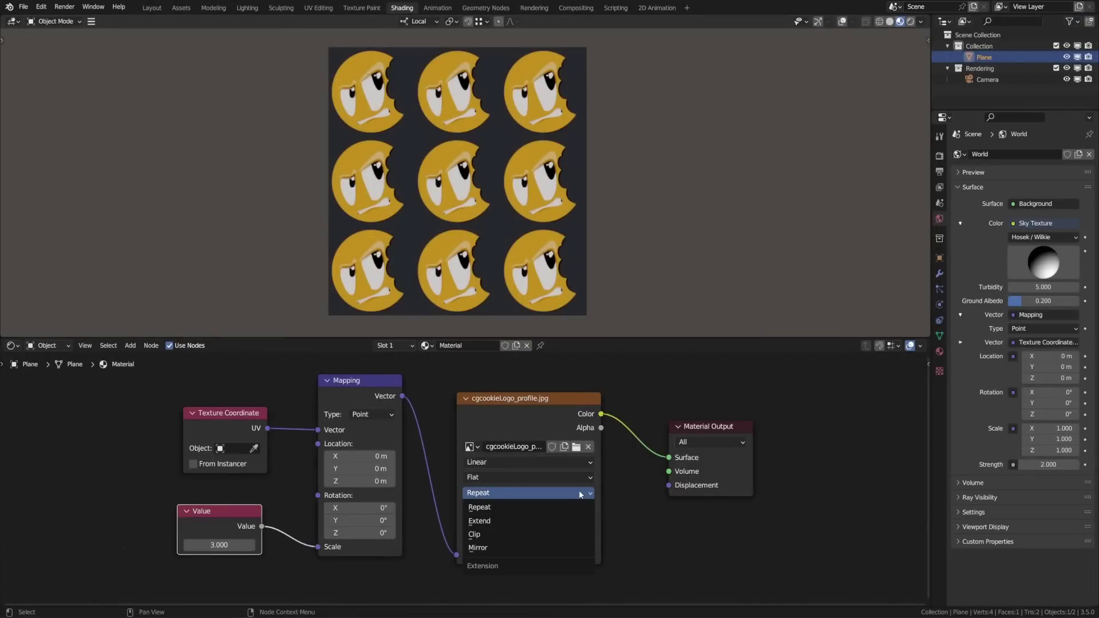
left_click(559, 546)
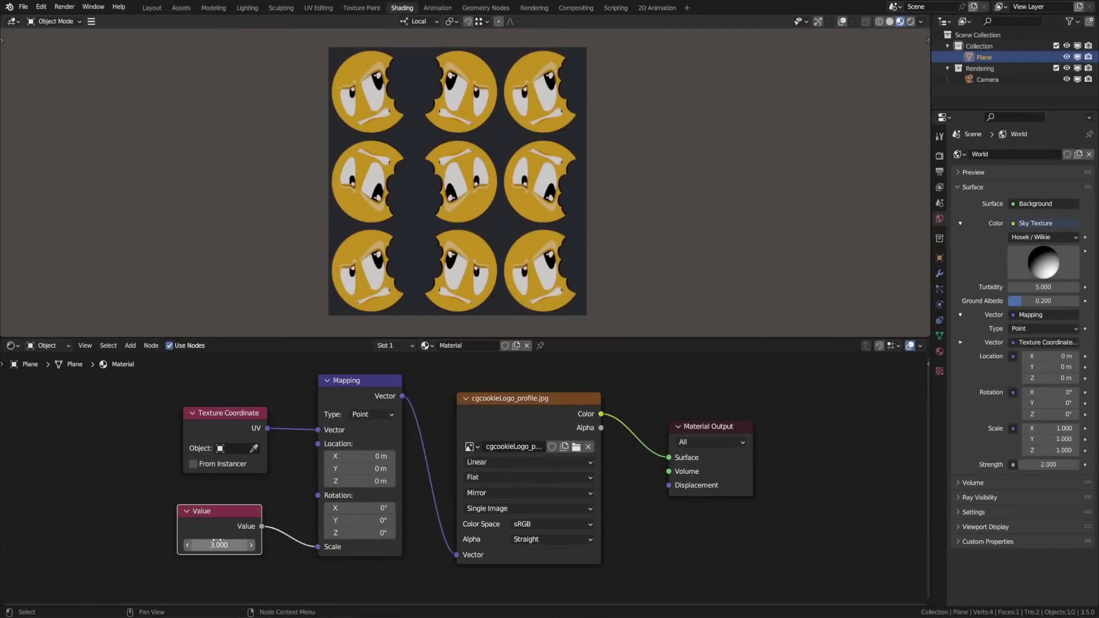
left_click_drag(216, 541, 375, 542)
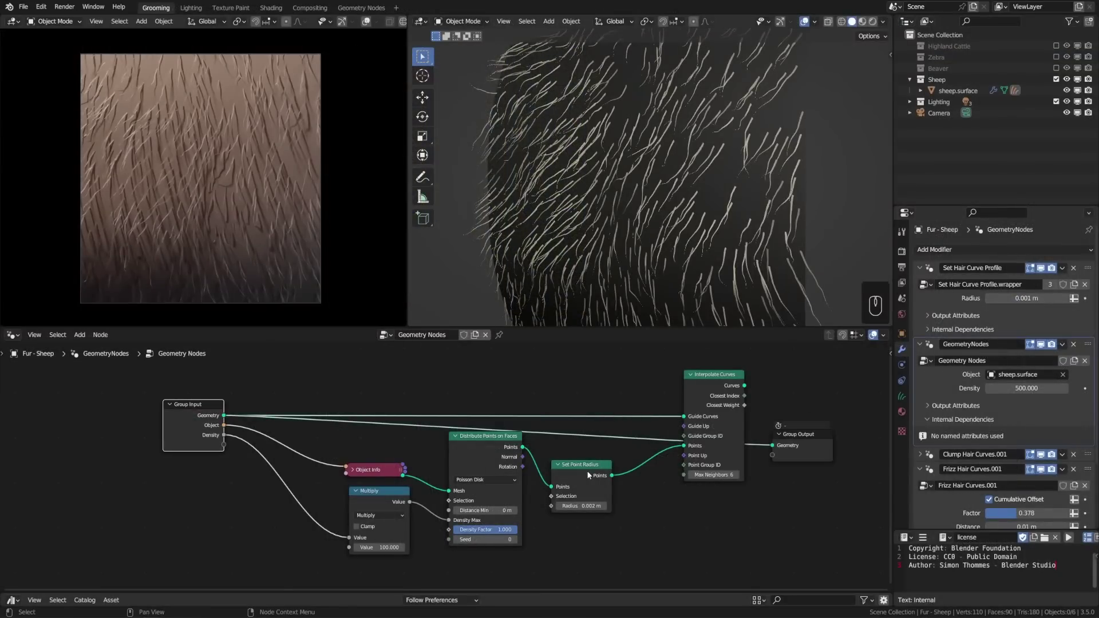
Lazily connect the Set Point Radius node and subsequently the Interpolate Curves node to the Group Output's Geometry input
left_click(587, 472)
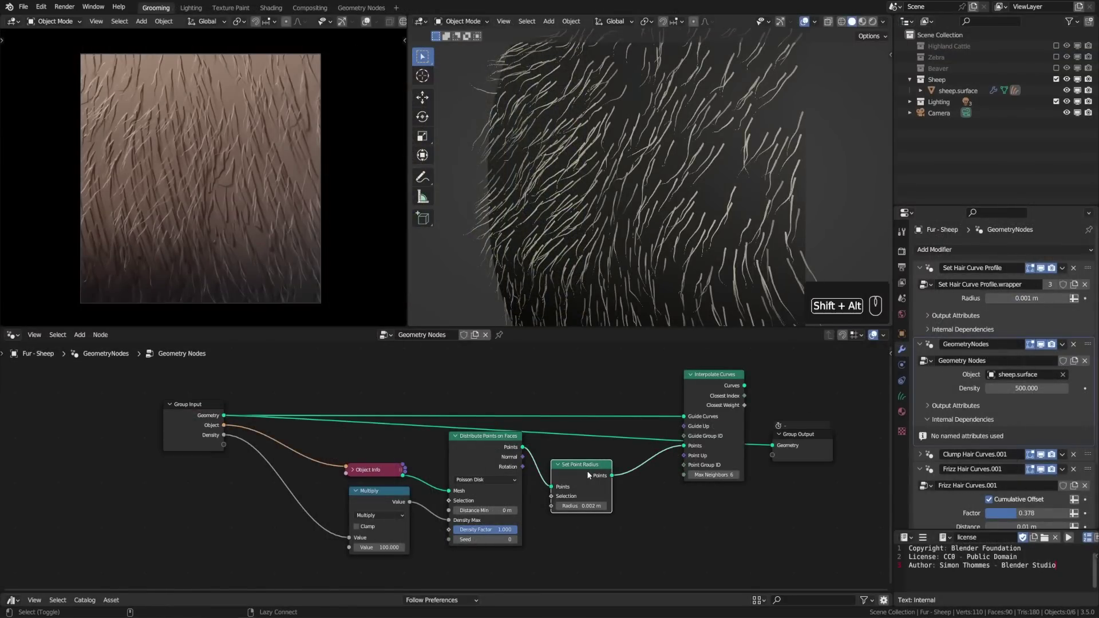
left_click(586, 470, "alt+shift")
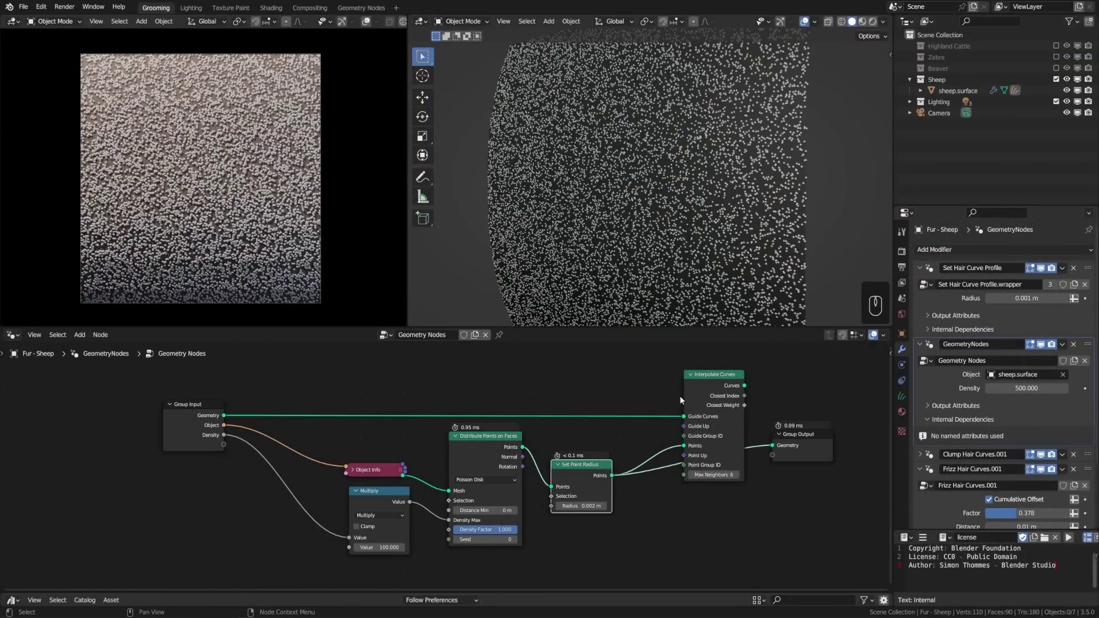
left_click(715, 383, "alt+shift")
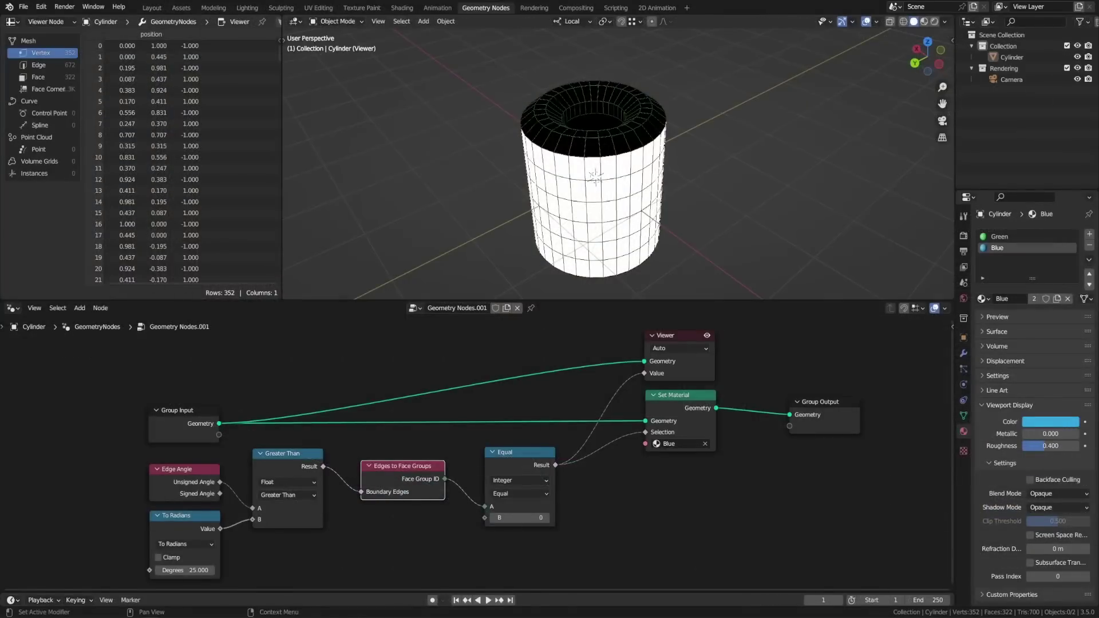
Step the integer Equal node's B value up one at a time from 1 past 4 to preview each face group
left_click(547, 518)
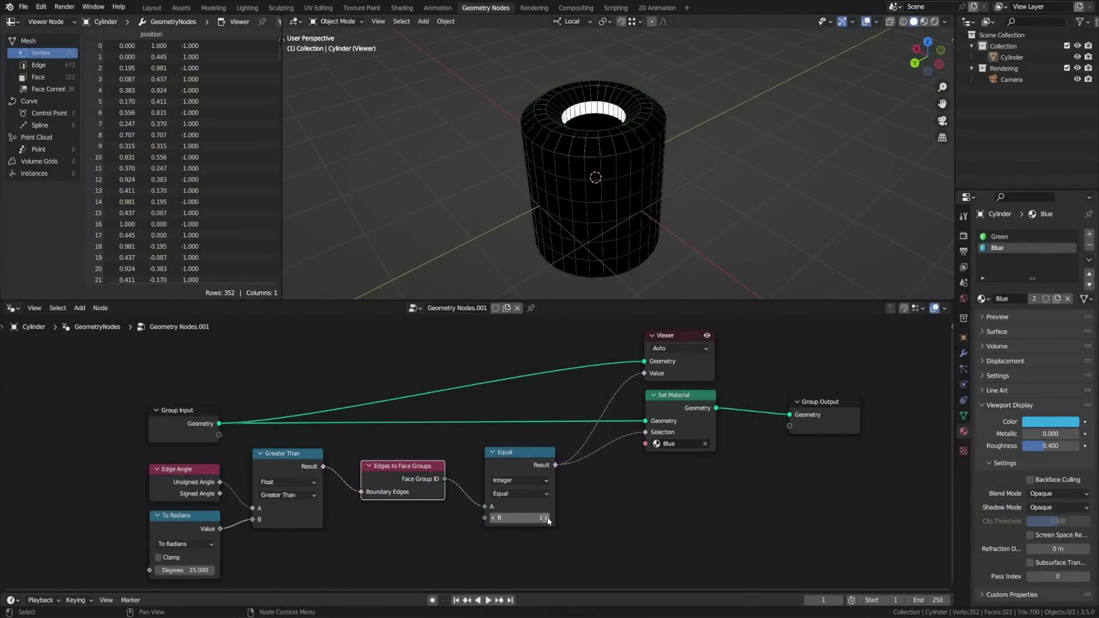
left_click(546, 518)
left_click(546, 518)
left_click(546, 518)
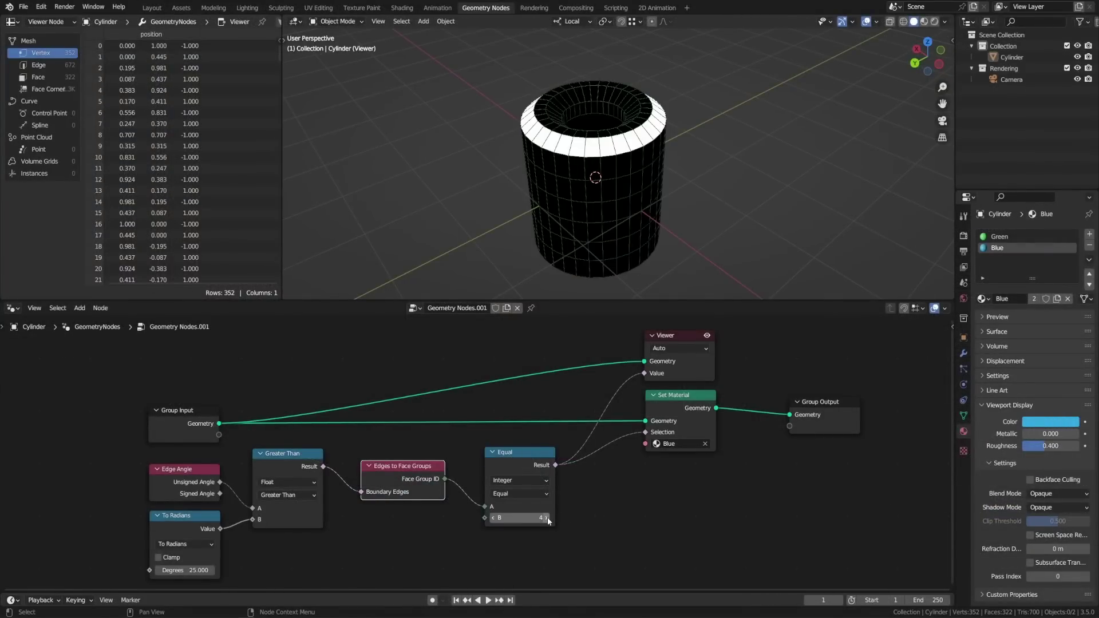
left_click(546, 518)
left_click(547, 518)
left_click(546, 518)
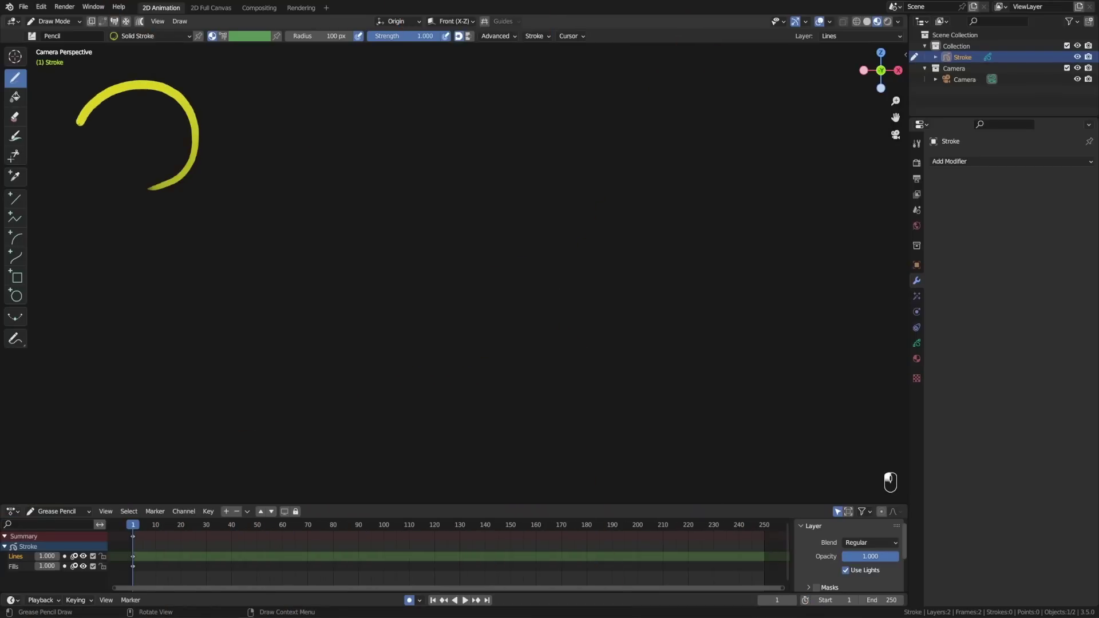
Draw a long freehand Grease Pencil stroke across the canvas and add a Build modifier to it
mouse_move(117, 242)
left_mouse_down()
mouse_move(179, 233)
mouse_move(288, 322)
mouse_move(615, 322)
mouse_move(794, 426)
mouse_move(907, 458)
left_mouse_up()
left_click(1001, 160)
left_click(907, 204)
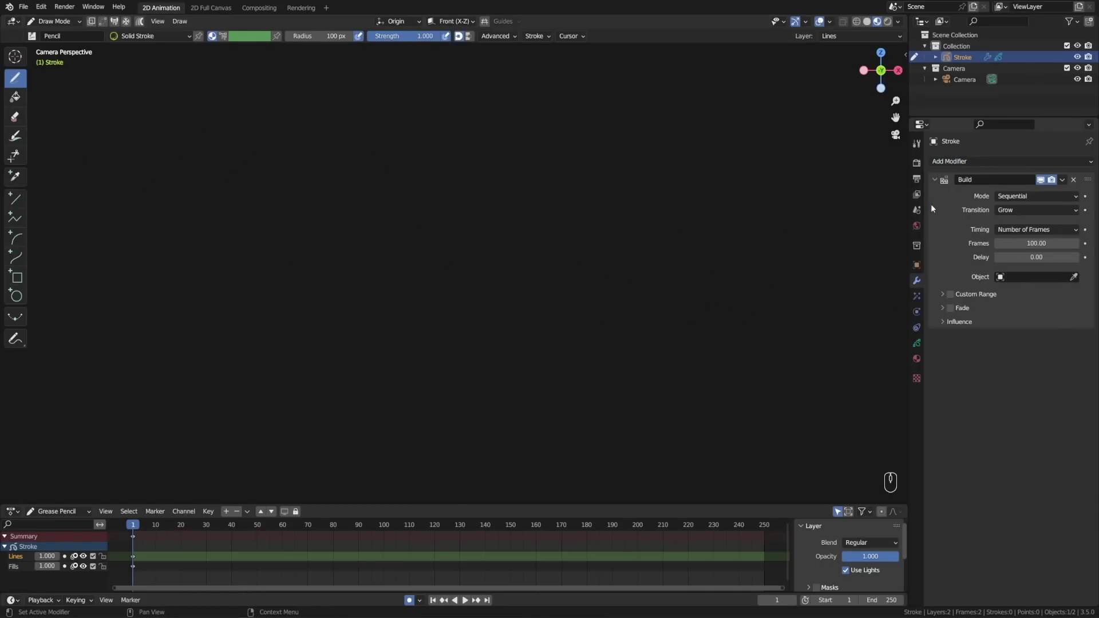
Change the Build modifier's Timing option from Number of Frames and play the animation
left_click(1021, 230)
left_click(1021, 242)
left_click(464, 599)
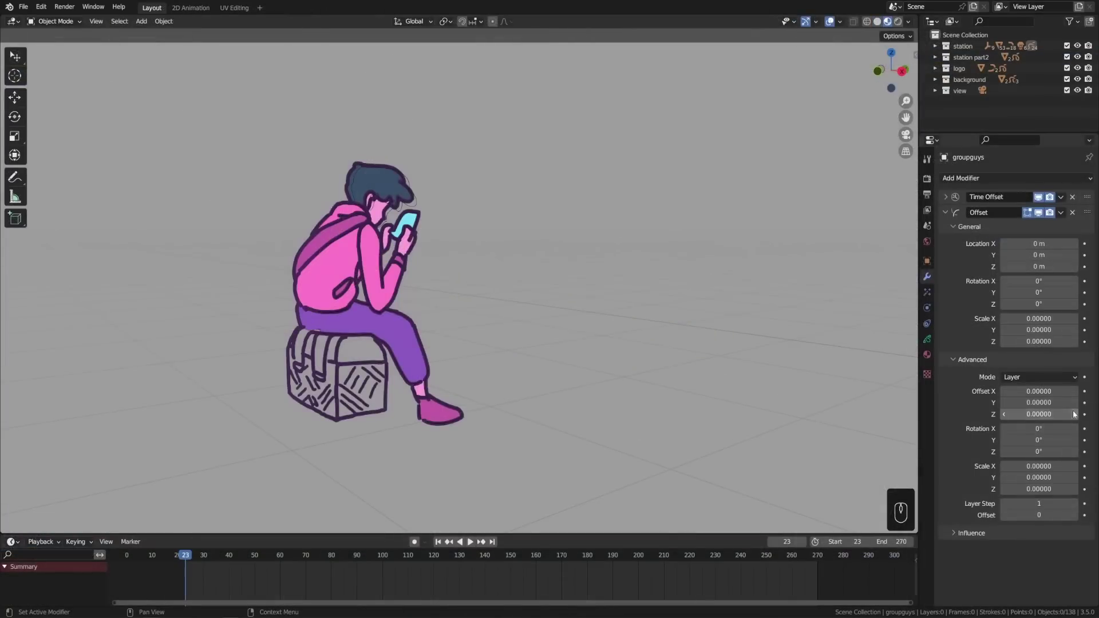
Spread the groupguys drawing with the Offset modifier's advanced offset values and switch its mode to Stroke and finally Material
mouse_move(1033, 403)
left_mouse_down("shift")
mouse_move(1059, 403)
mouse_move(1033, 408)
left_mouse_up("shift")
left_click(1047, 378)
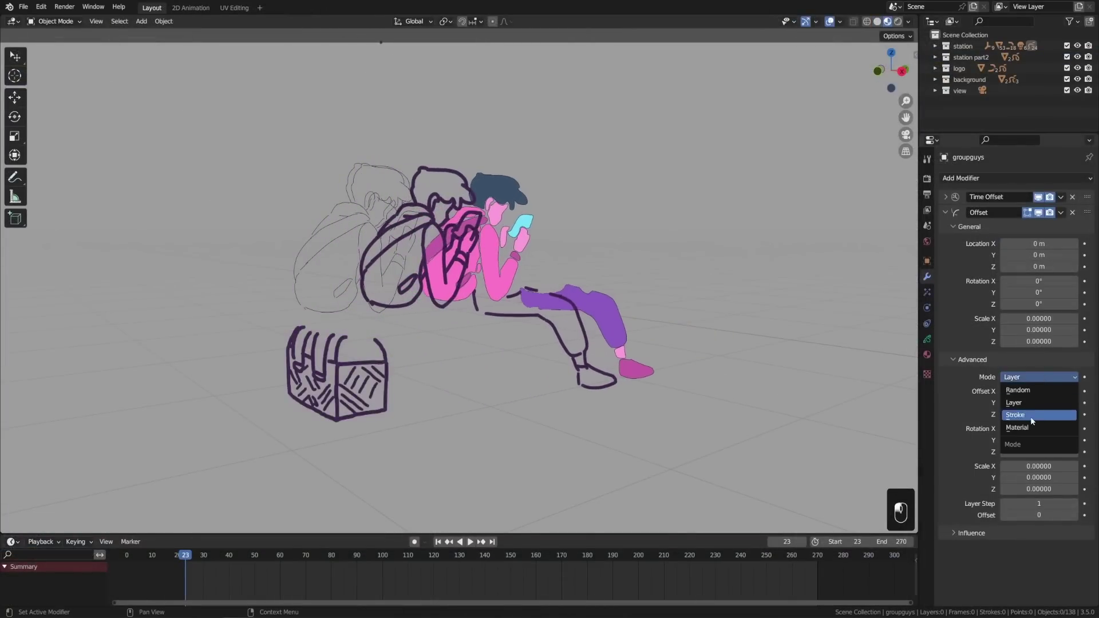
left_click(1032, 420)
left_click(1039, 377)
left_click(1017, 427)
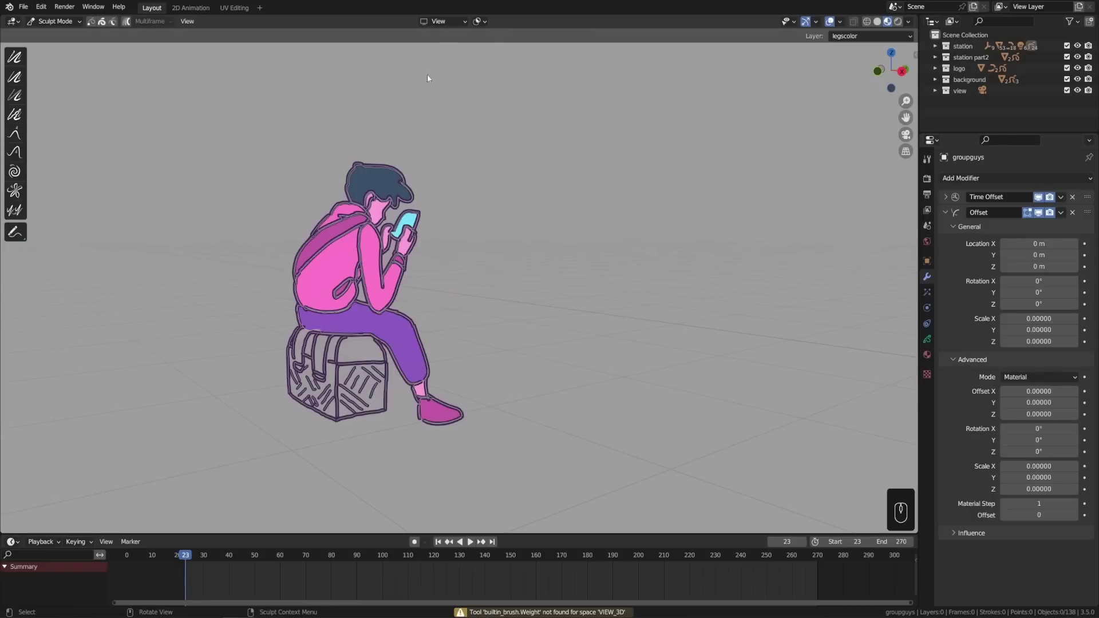
Enable Active Layer auto-masking for Grease Pencil sculpting and switch it off again
left_click(484, 21)
key("shift+alt+a")
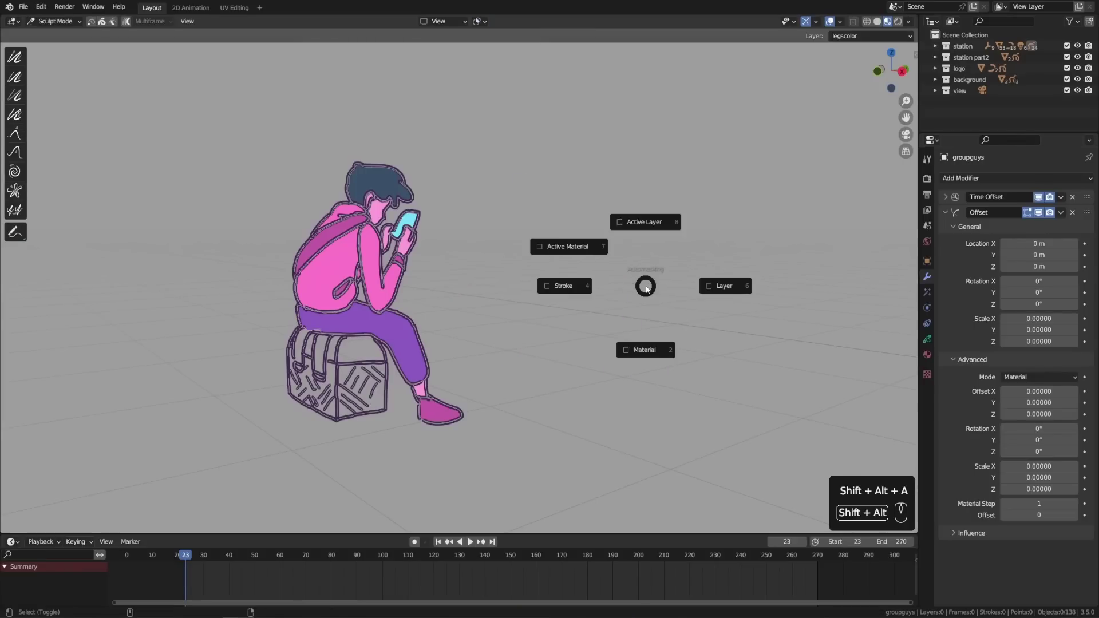
left_click(645, 226)
key("shift+alt+a")
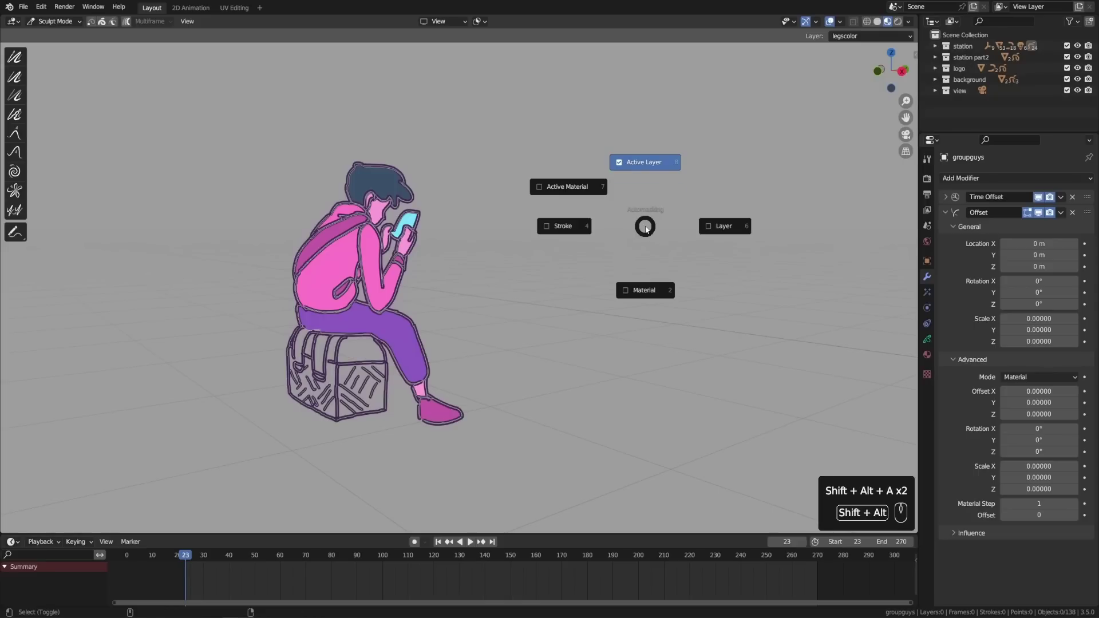
left_click(657, 160)
Adjust the Vertex Opacity of the Grease Pencil sculpt overlay
left_click(839, 22)
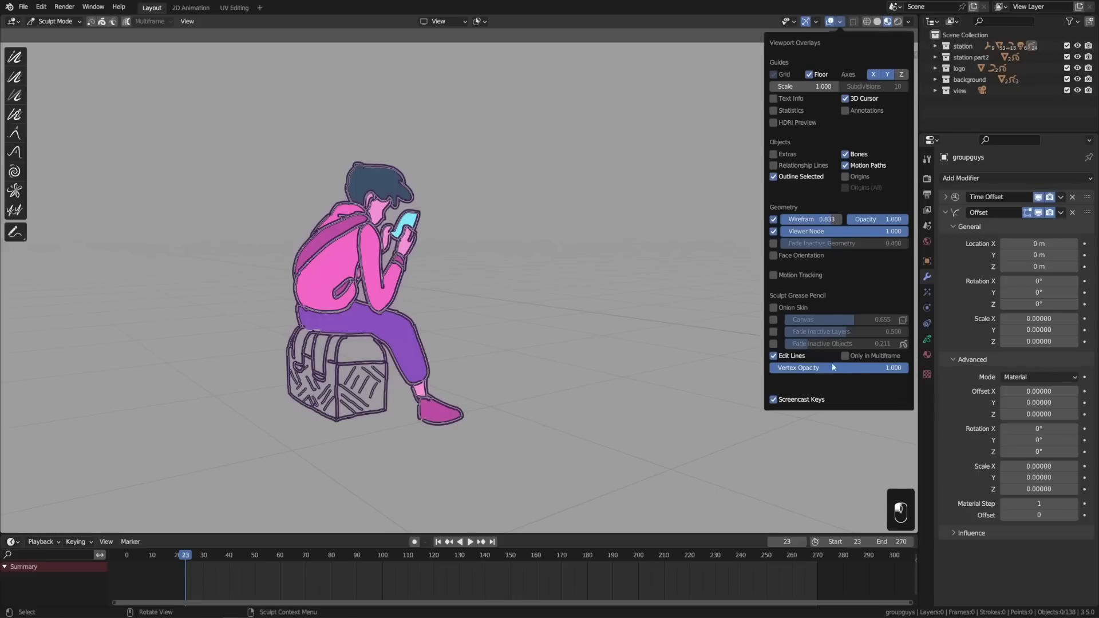
mouse_move(901, 367)
left_mouse_down()
mouse_move(770, 367)
mouse_move(908, 368)
left_mouse_up()
Switch groupguys to Draw Mode and open the brush's Cursor options
key("ctrl+Tab")
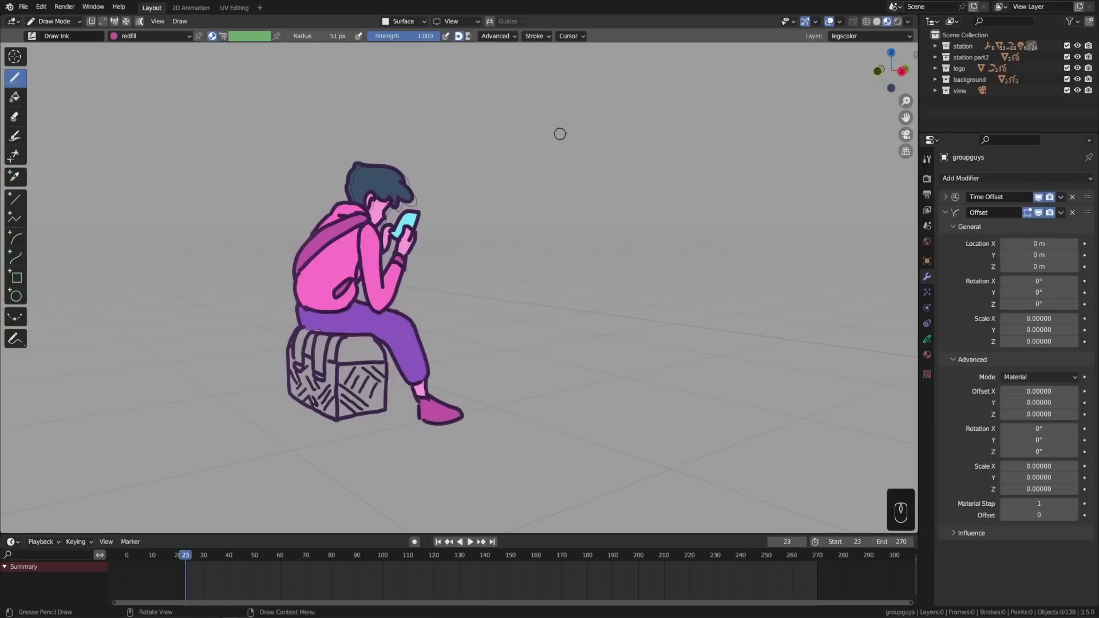
left_click(573, 36)
left_click(568, 37)
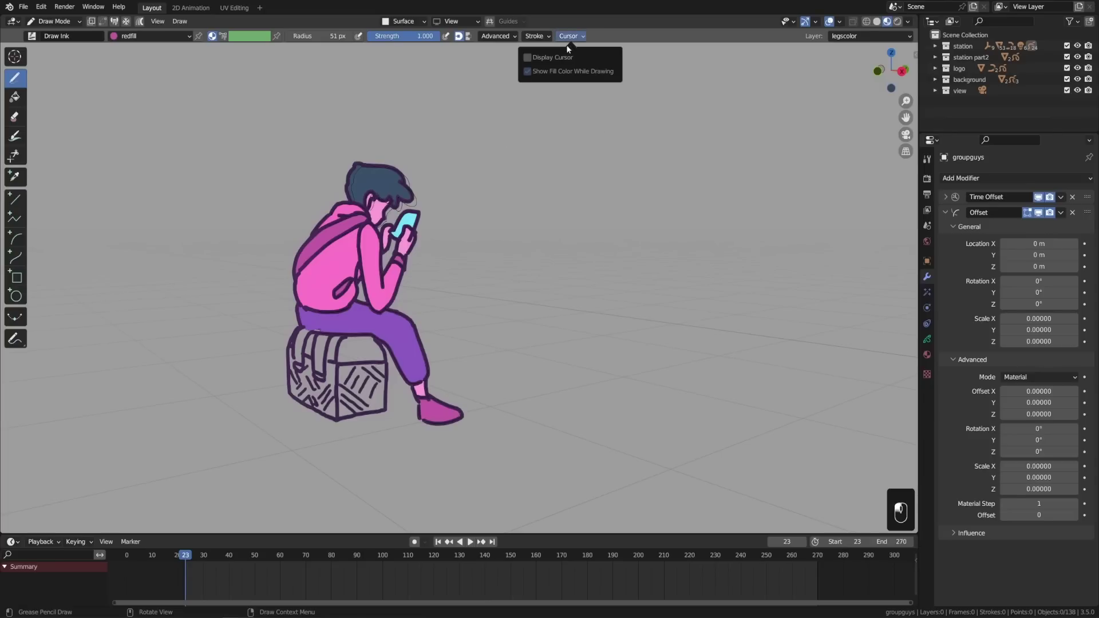
Change the redfill material's fill color to red from the brush's material settings
left_click(166, 36)
left_click(153, 160)
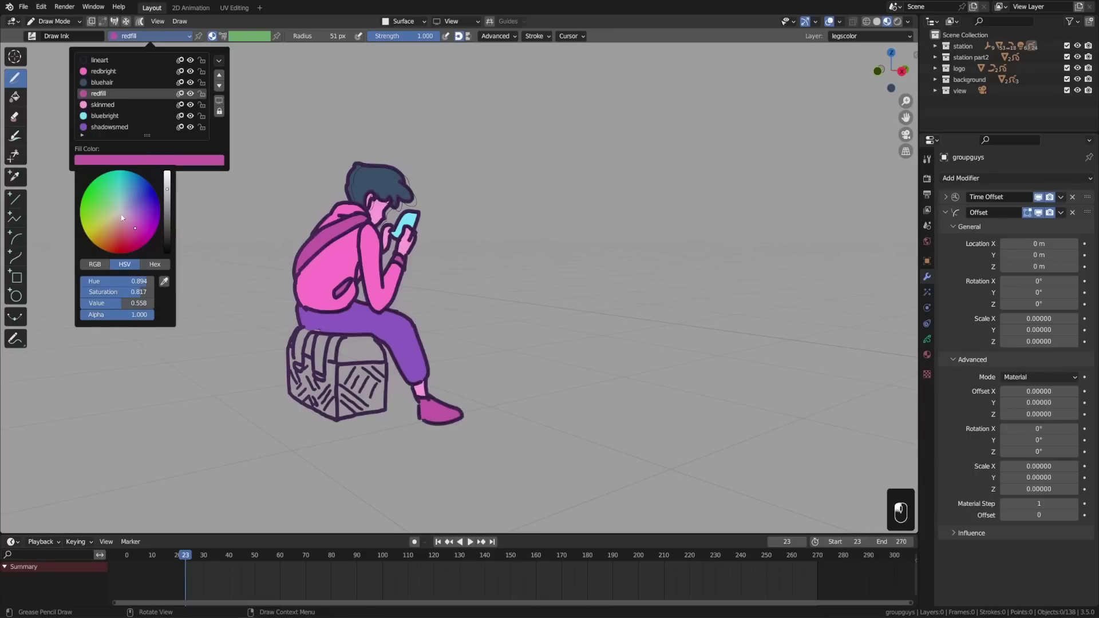
left_click_drag(125, 232, 124, 251)
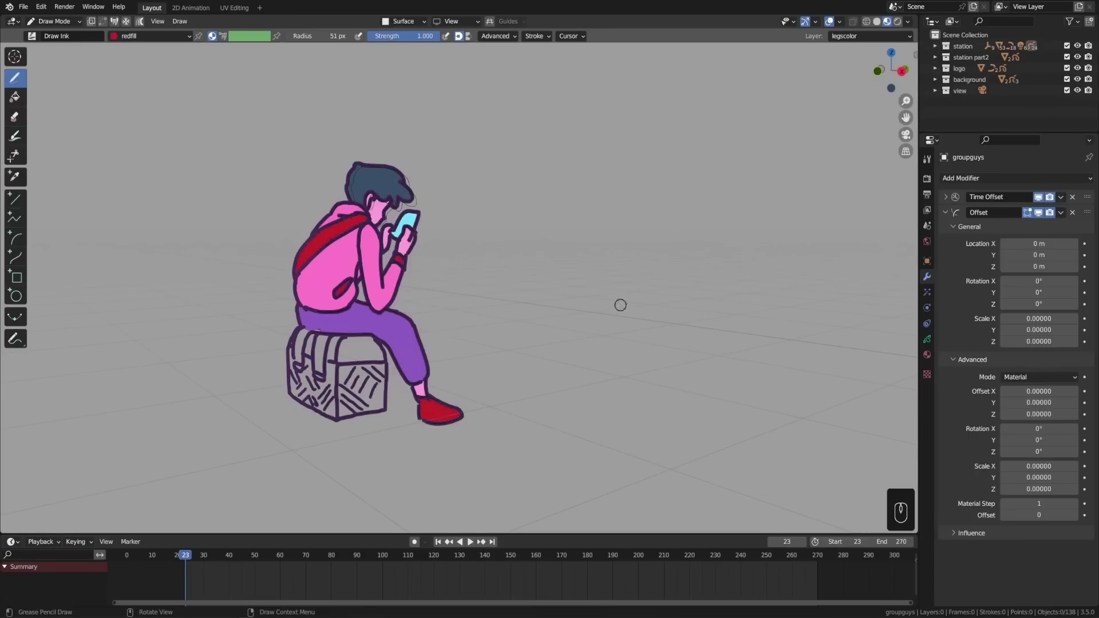
Adjust the Fill Base Color of redfill in the object's material properties
left_click(928, 355)
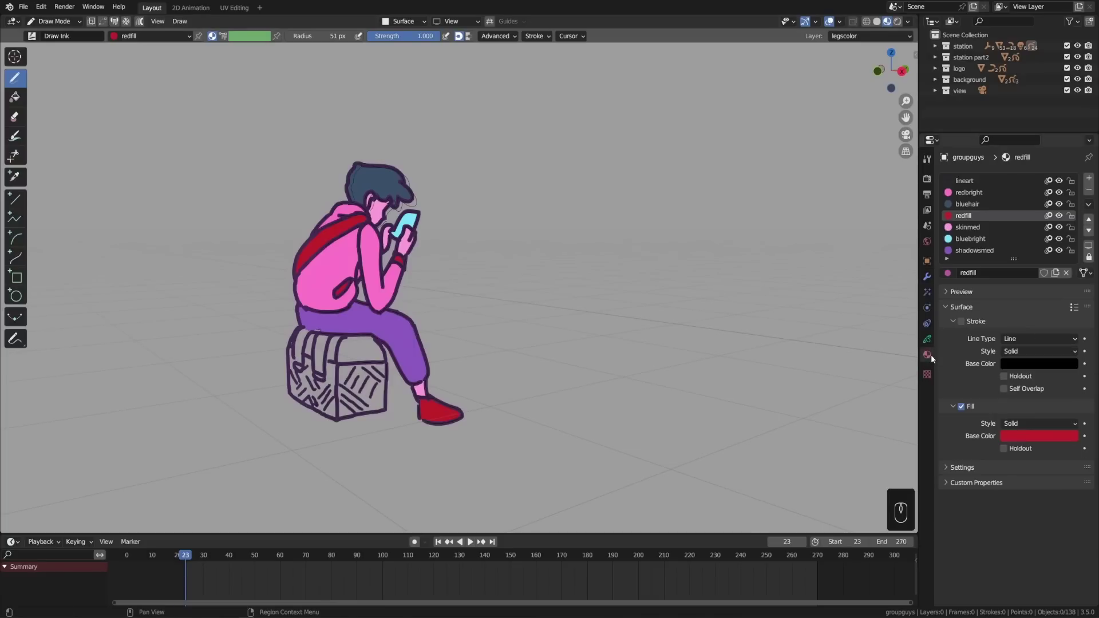
left_click(1031, 438)
left_click_drag(1030, 385, 990, 385)
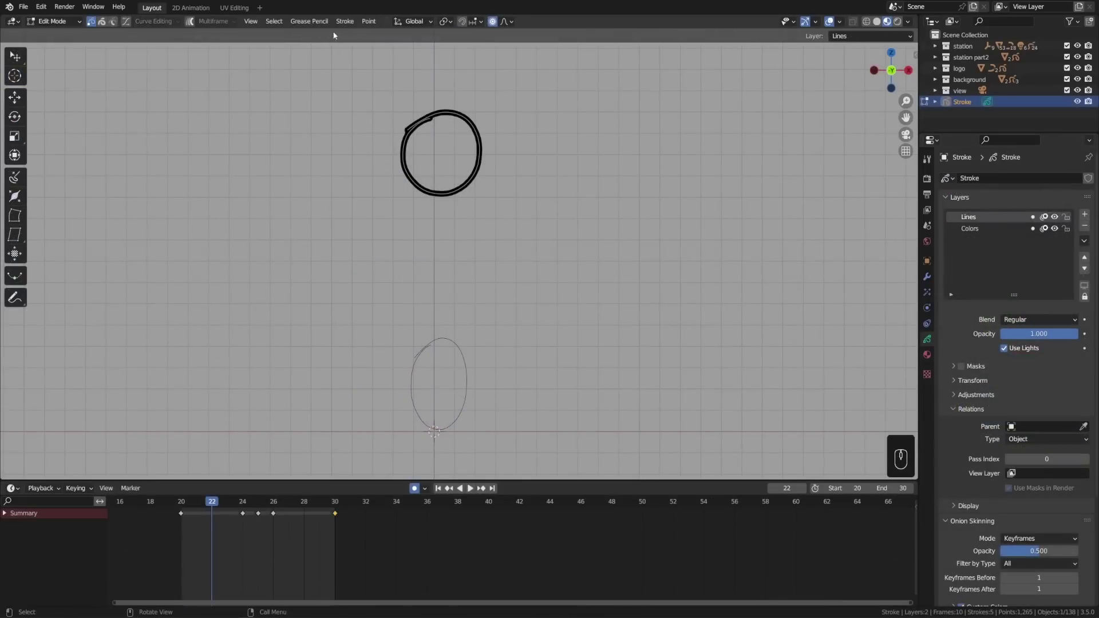
Interpolate the Stroke object's sequence around frame 22, expand the operation's settings, and advance to frame 24
left_click(309, 21)
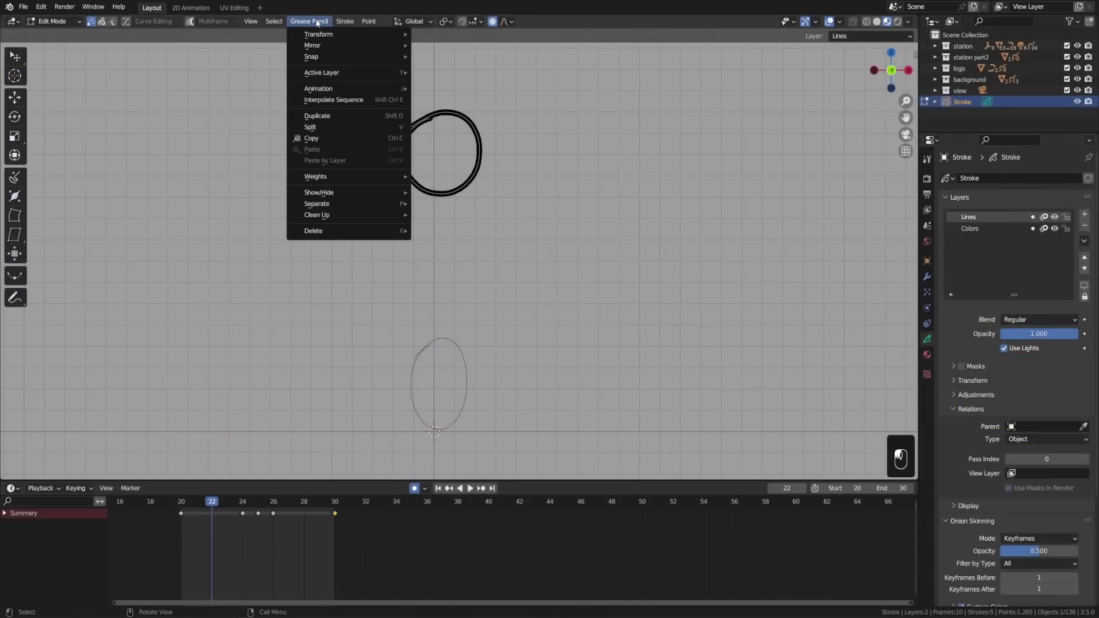
left_click(336, 99)
left_click(42, 471)
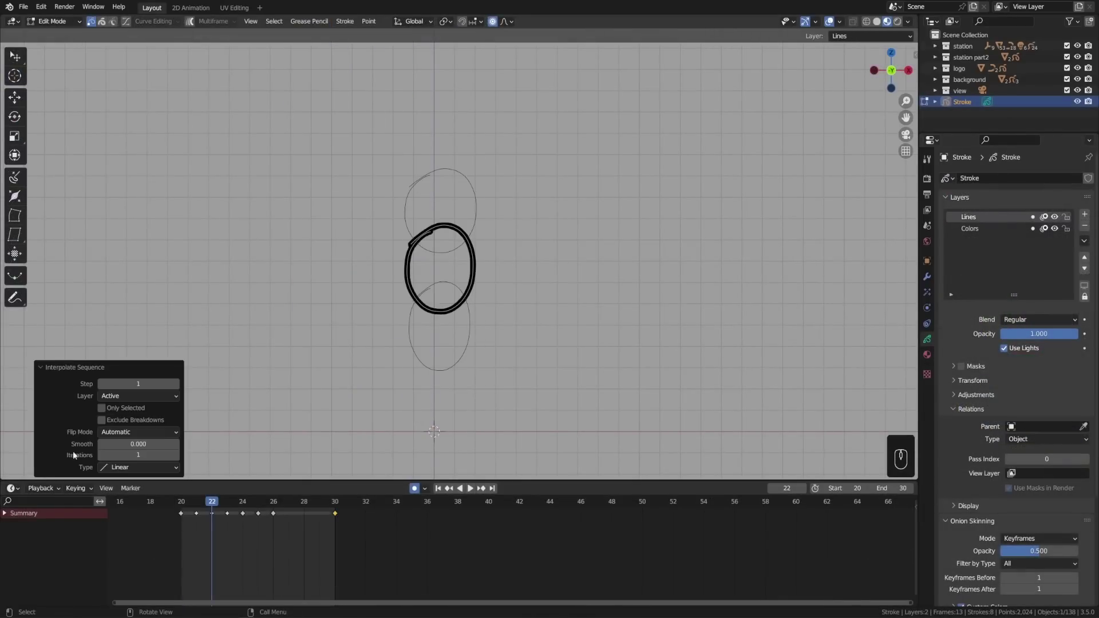
key("Right")
key("Right")
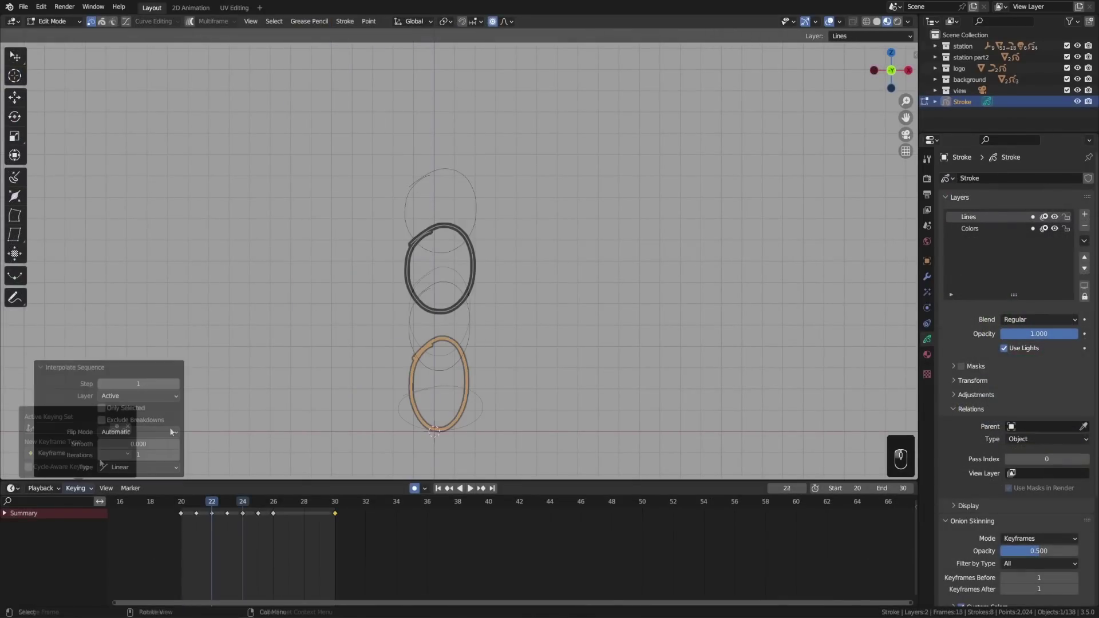
Set the new keyframe type to Breakdown, Moving Hold and Extreme in turn, and reopen the list of types
left_click(79, 488)
left_click(106, 453)
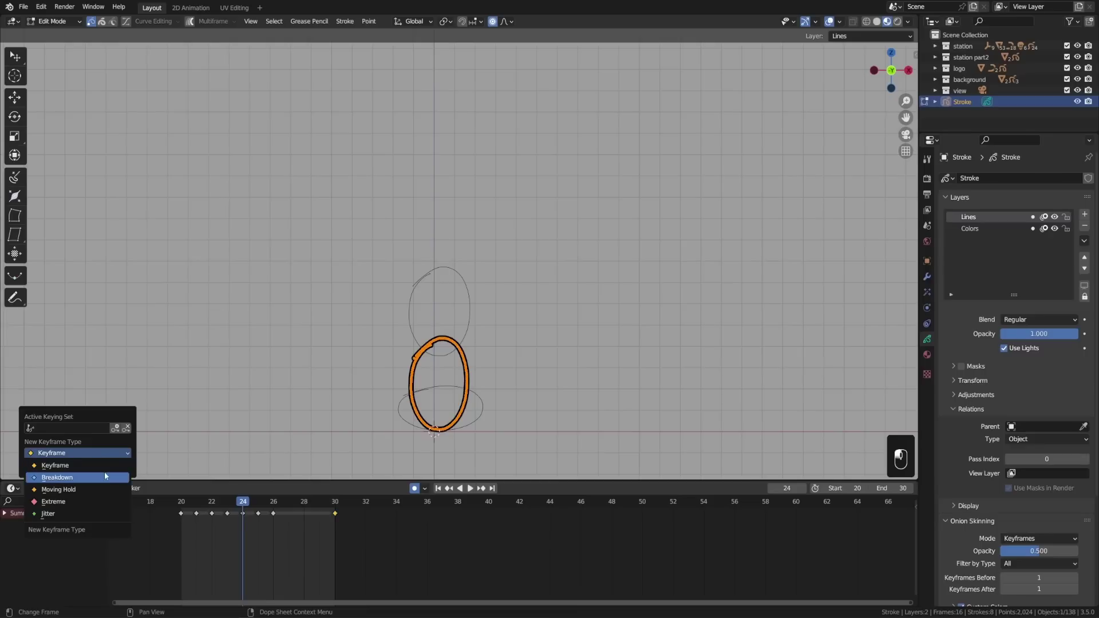
left_click(104, 476)
left_click(114, 452)
left_click(94, 489)
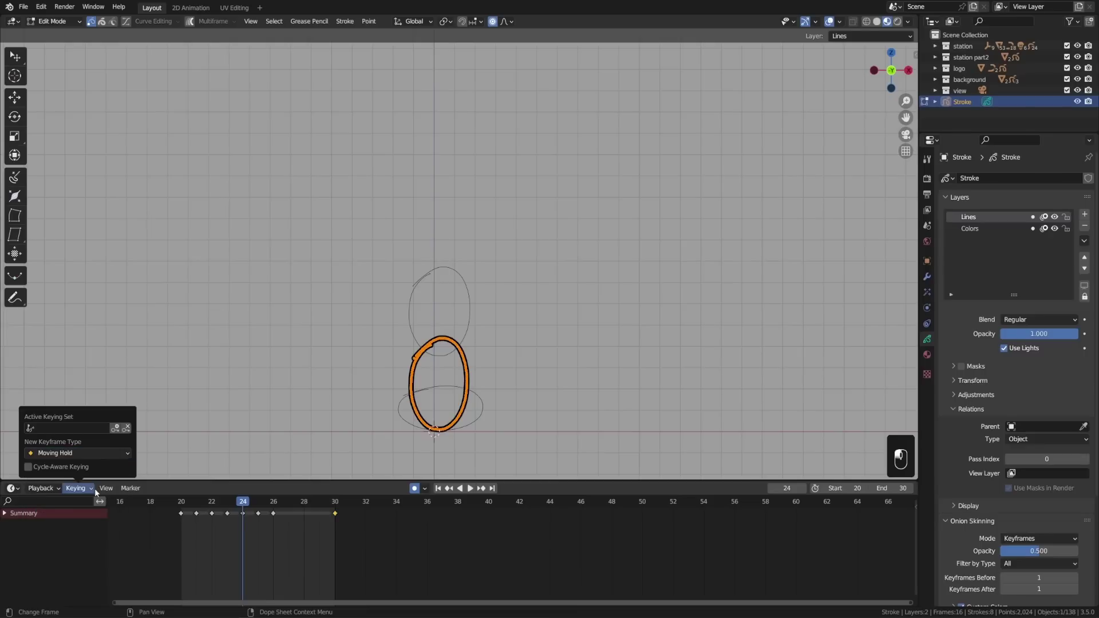
left_click(100, 452)
left_click(80, 500)
left_click(80, 453)
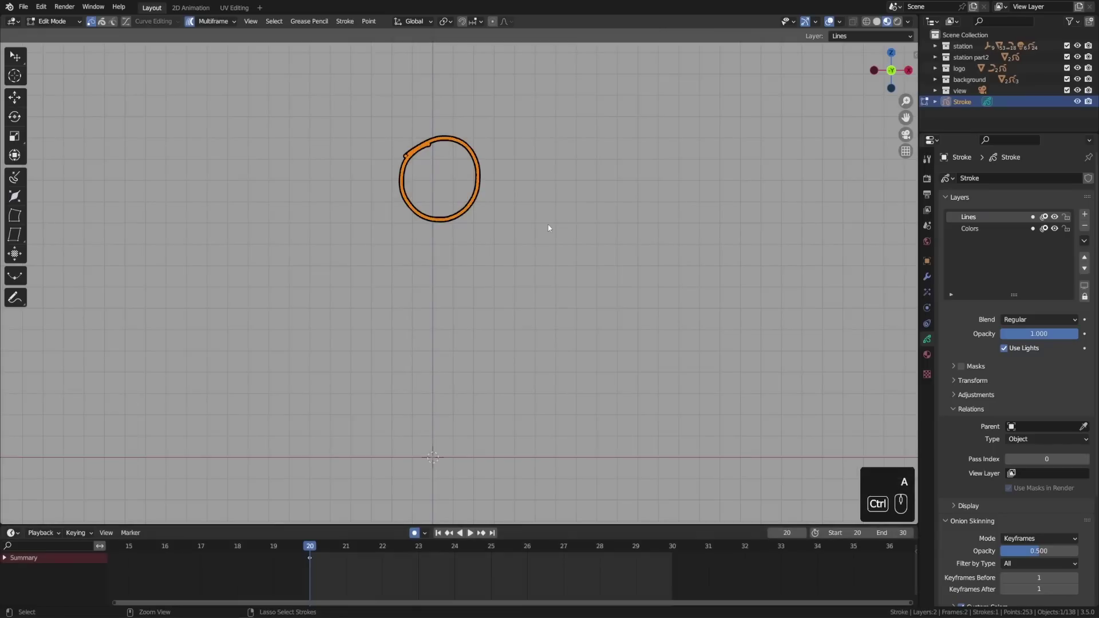
Copy the selected circle stroke and move the original about 0.80 m in X and -0.39 m in Z
key("ctrl+c")
key("g")
left_click(492, 269)
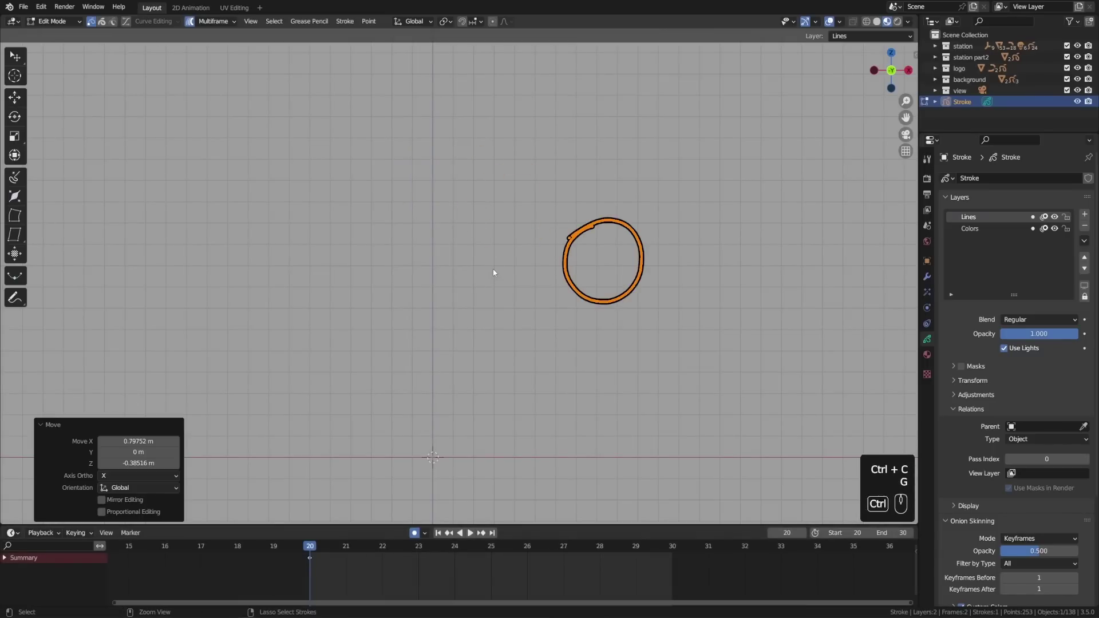
Paste the copied circle stroke and move it to the opposite side of the vertical axis
key("ctrl+v")
key("g")
left_click(255, 264)
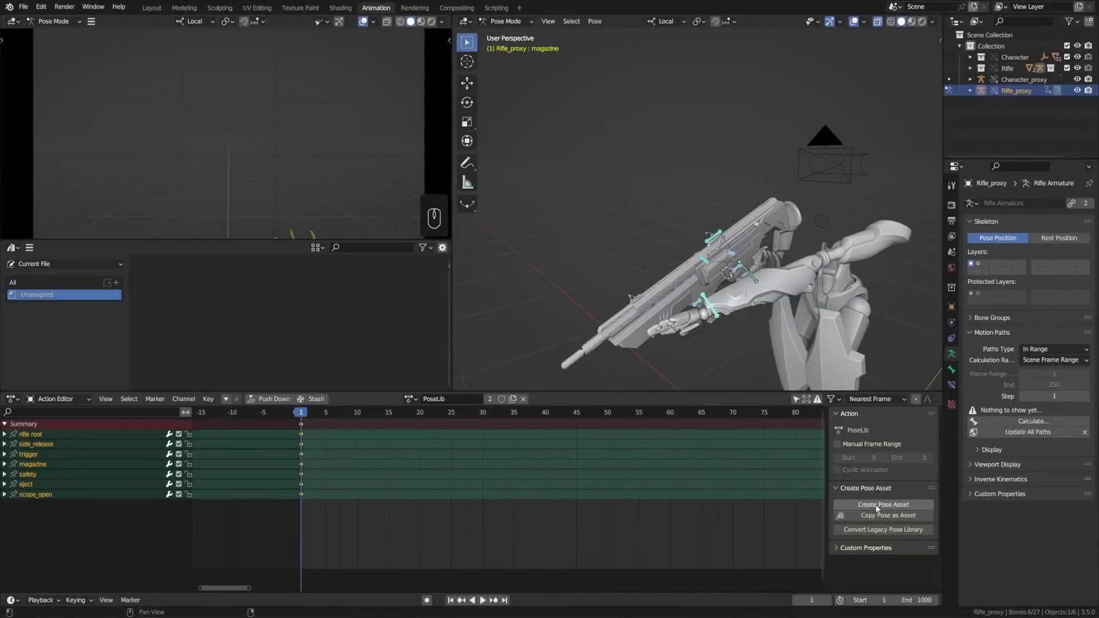
Convert the PoseLib and Character Poses legacy pose libraries into pose assets
left_click(882, 530)
left_click(410, 399)
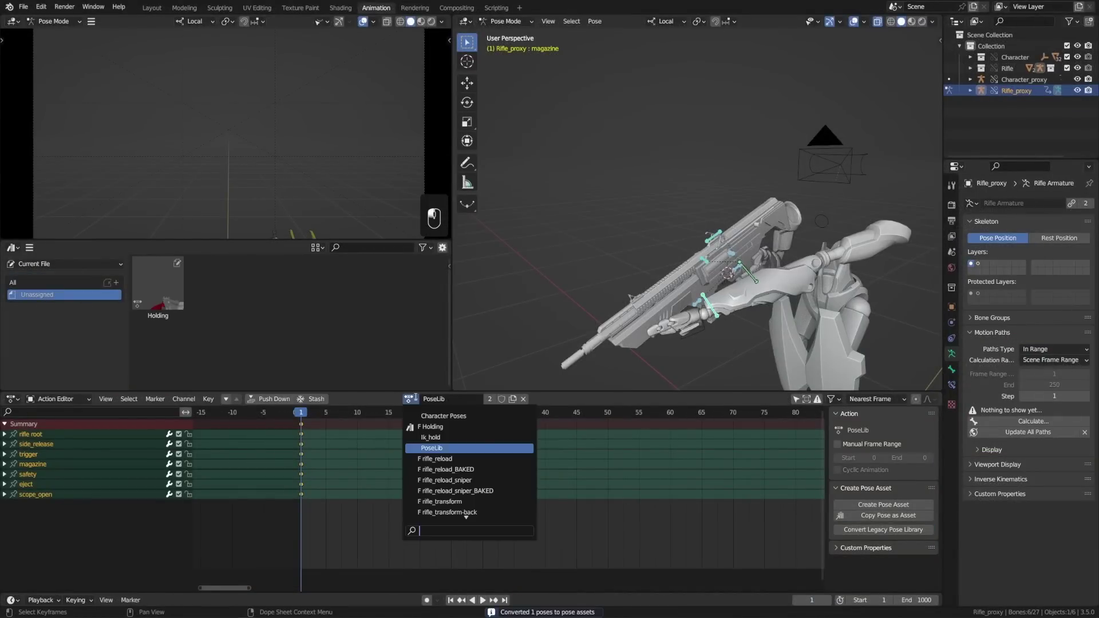
left_click(443, 416)
left_click(875, 530)
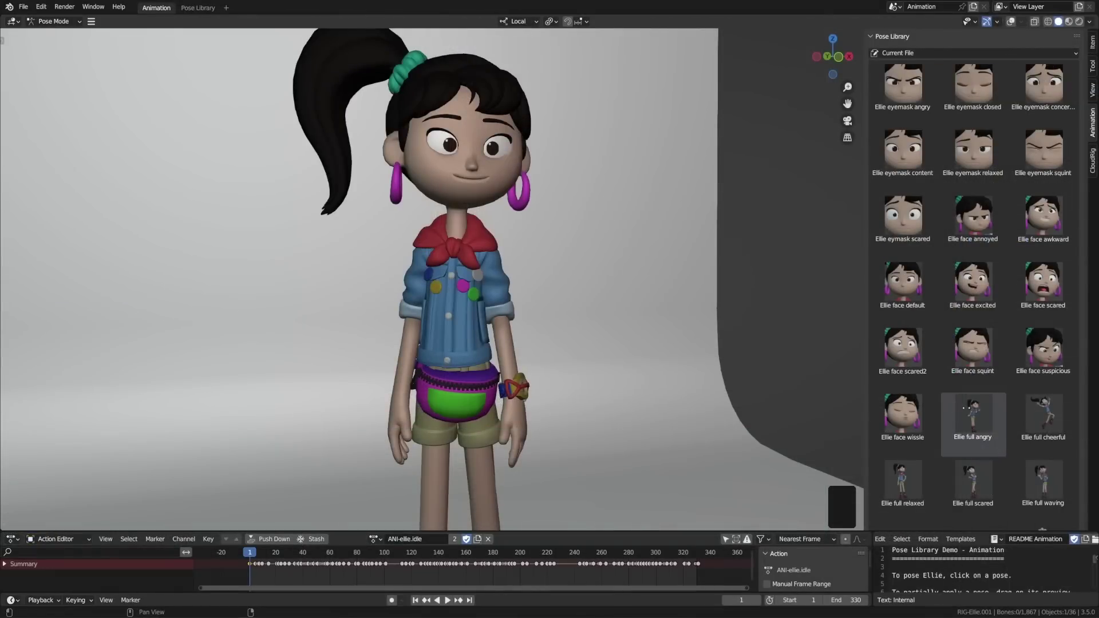
Blend the Ellie full angry pose asset onto the character with overshoot enabled
left_click_drag(965, 407, 66, 421)
key("e")
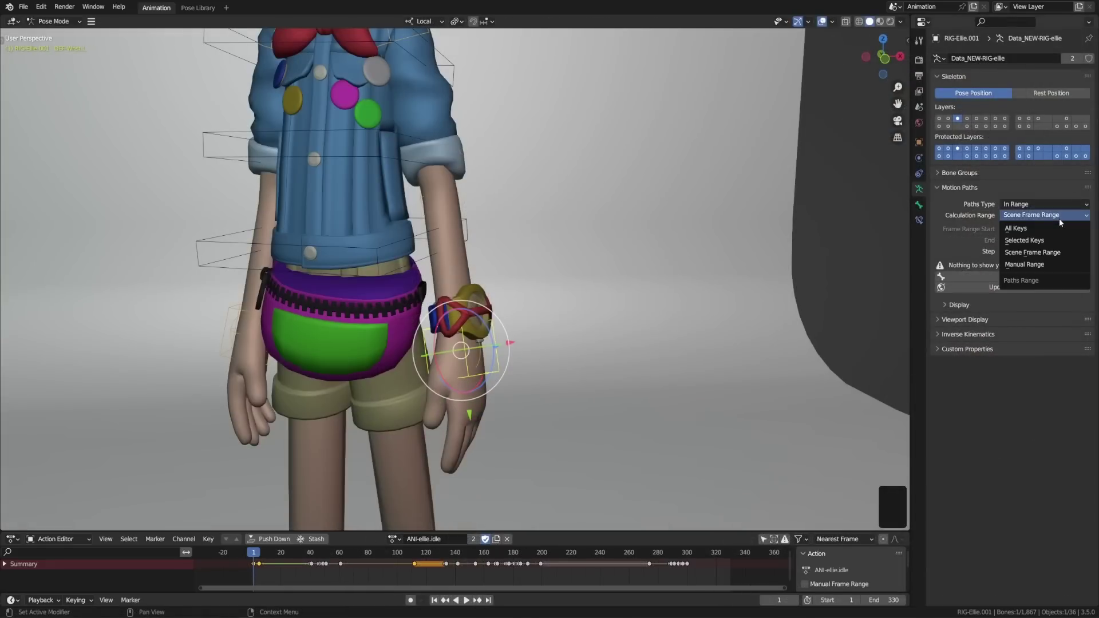
Set the motion path calculation range to Manual Range, calculate the selected bone's path and play the animation
left_click(1025, 264)
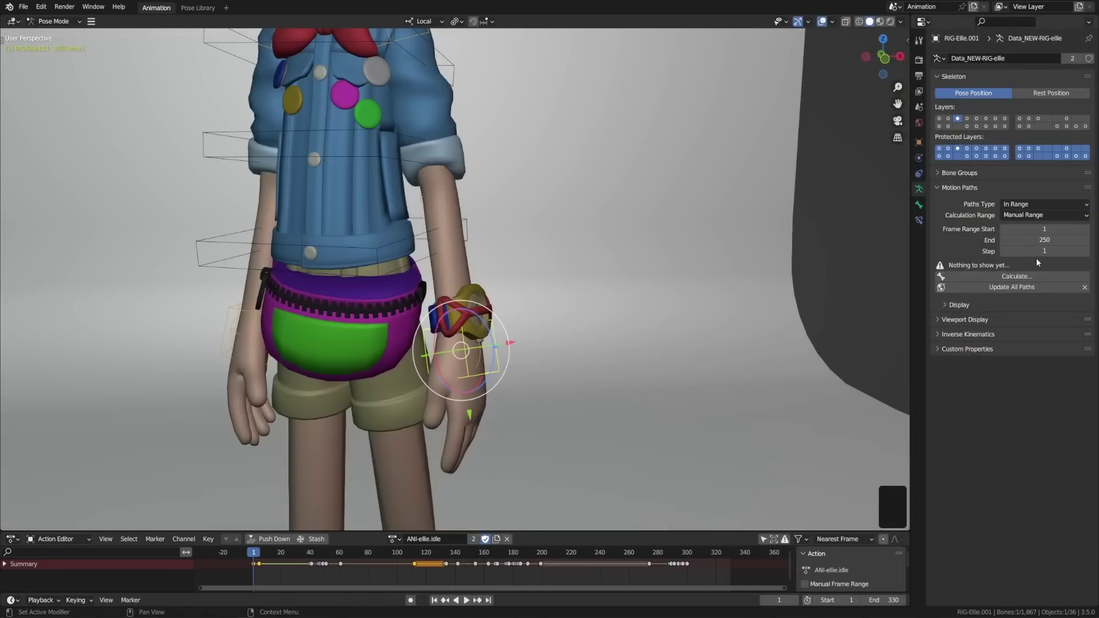
left_click(1028, 275)
left_click(1019, 336)
key("space")
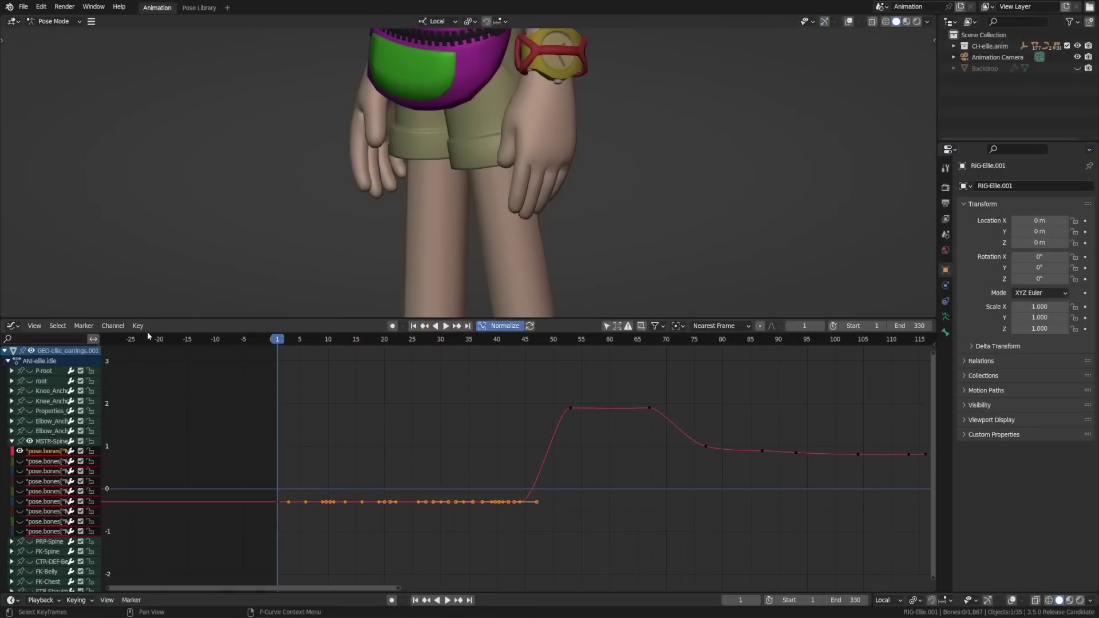
Apply the Ease slider operator to the selected F-curve keyframes at about 18%
left_click(138, 326)
mouse_move(189, 98)
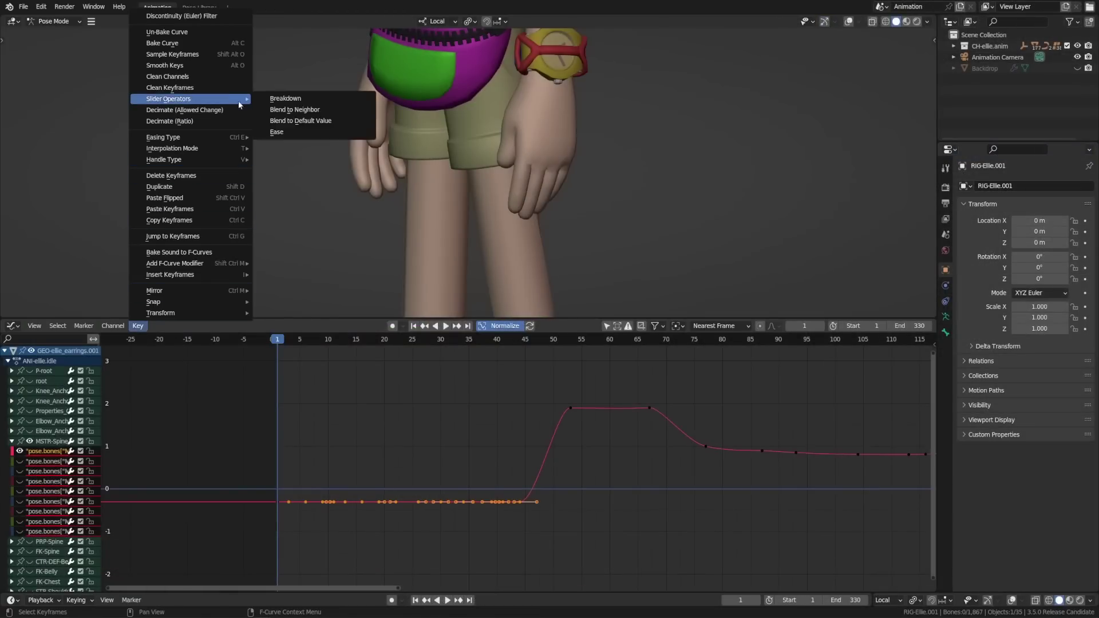
left_click(272, 133)
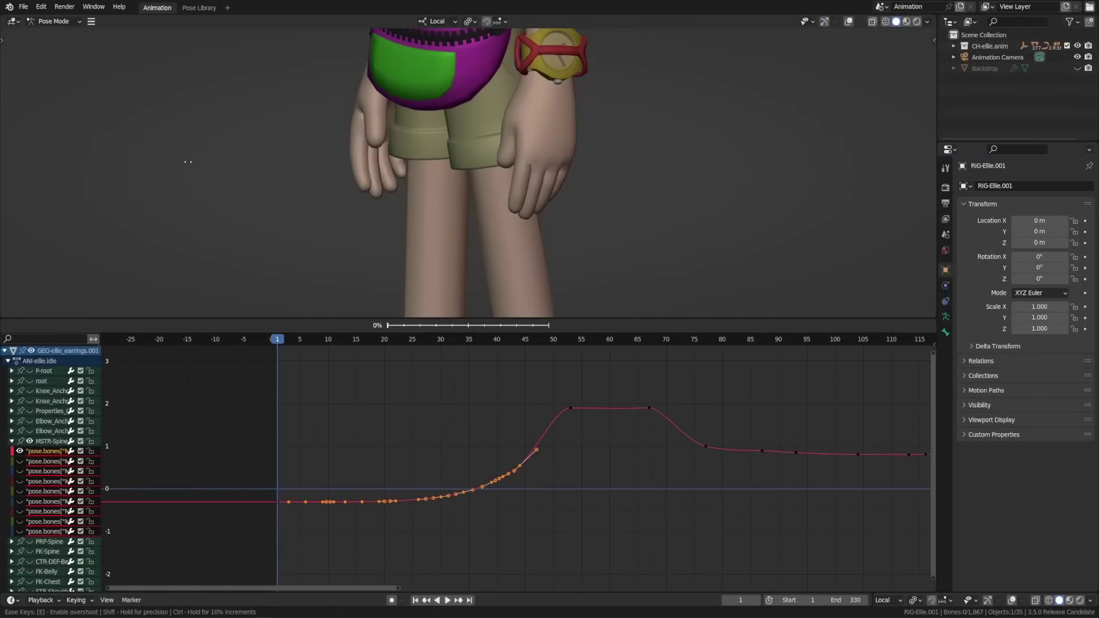
mouse_move(345, 177)
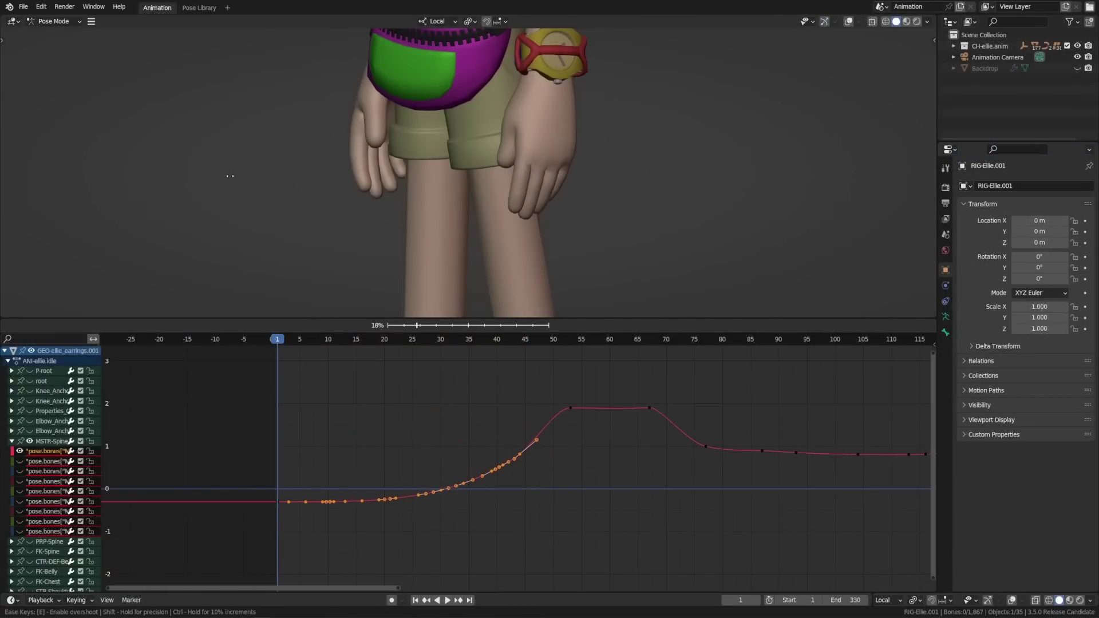
left_click(227, 179)
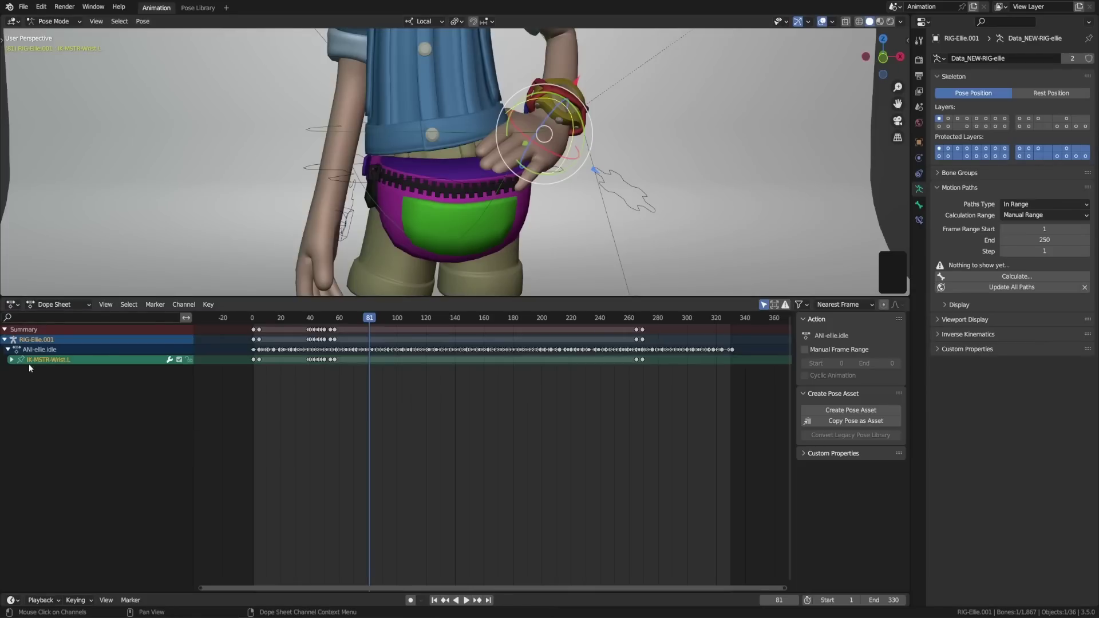
Select all bones of Ellie's rig in Pose Mode and clear the selection
key("alt+a")
key("a")
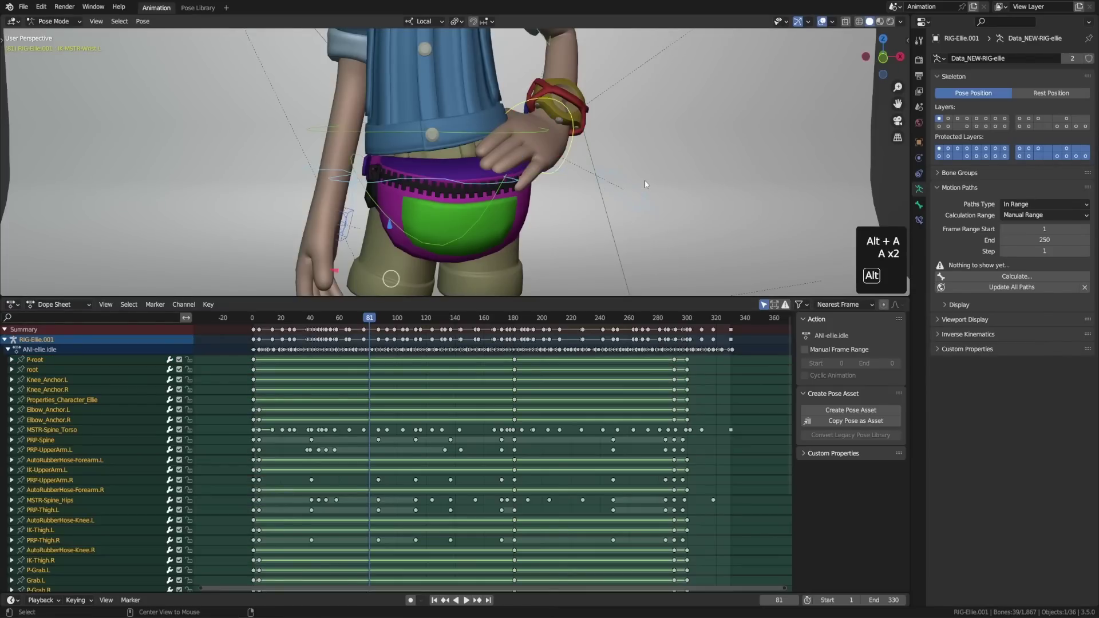
key("alt+a")
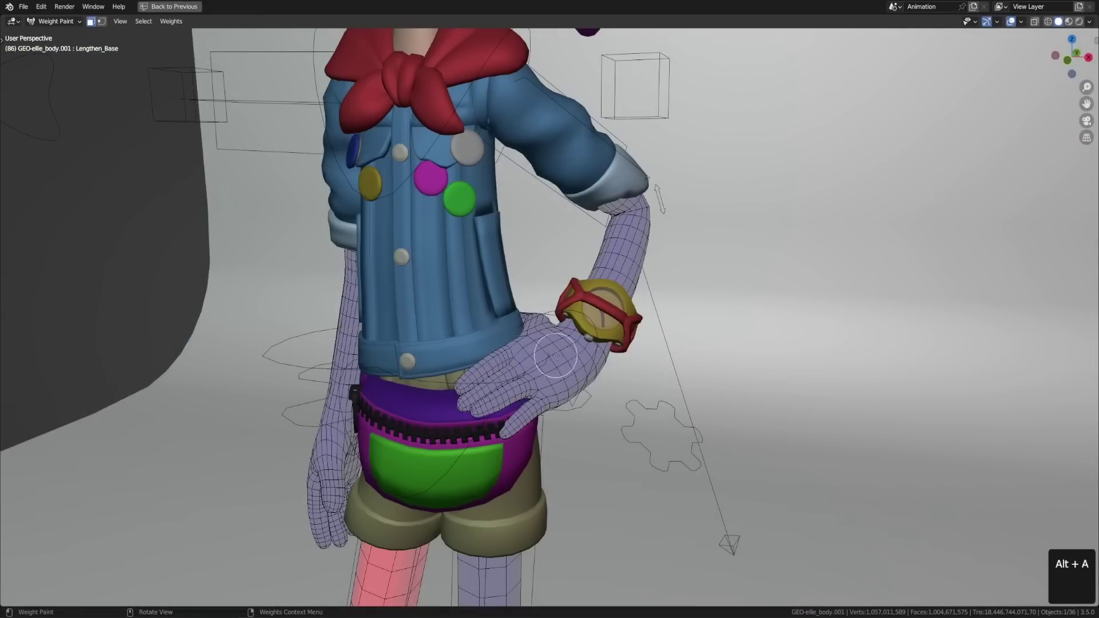
Select the linked geometry on GEO-ellie_body.001 in Weight Paint mode
key("ctrl")
key("ctrl+l")
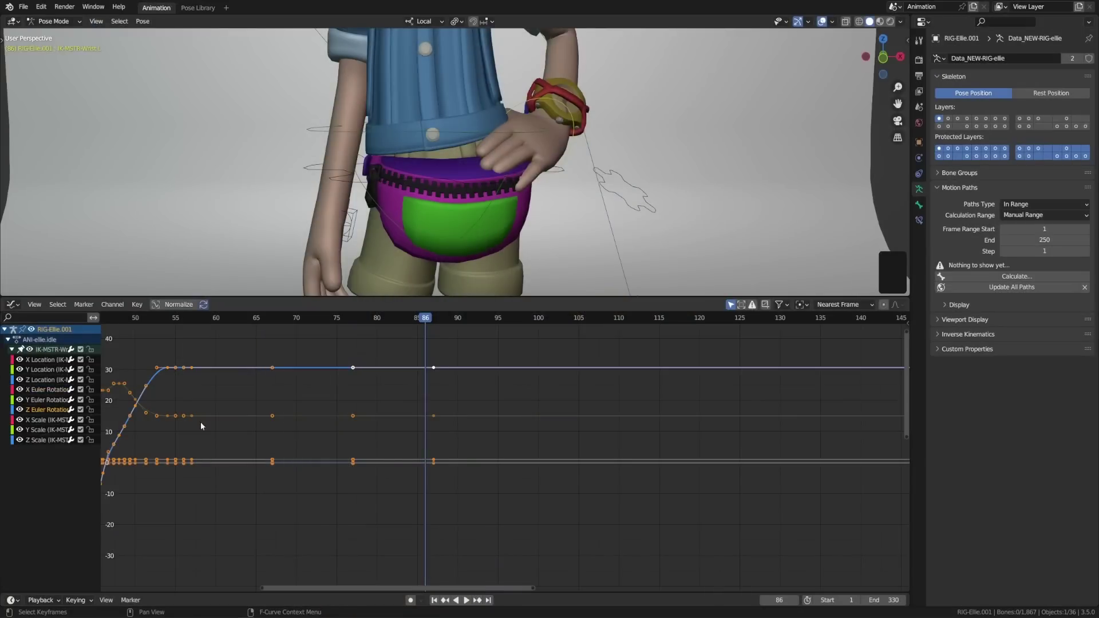
Add a Noise F-curve modifier to the Y and Z Euler Rotation channels of the left wrist bone
left_click(52, 400)
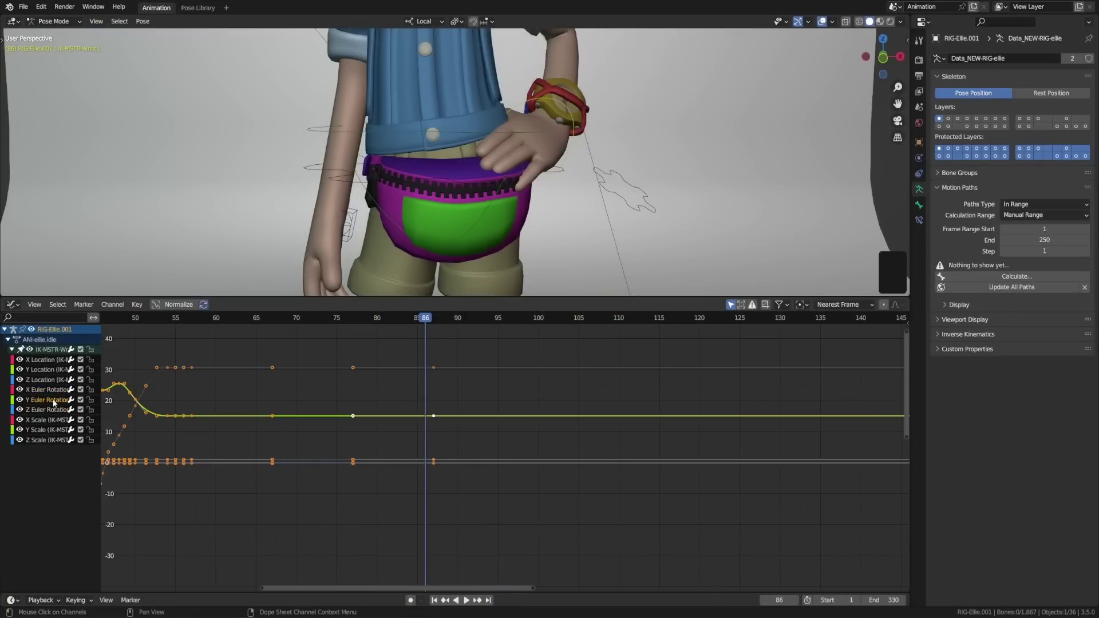
left_click(52, 410)
right_click(52, 410)
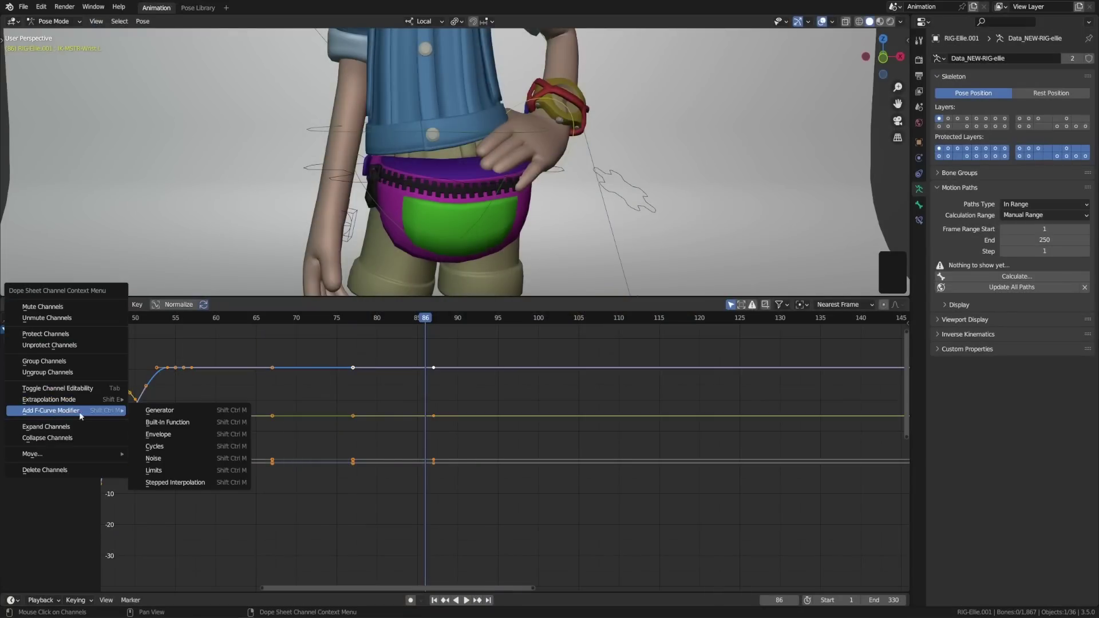
left_click(161, 458)
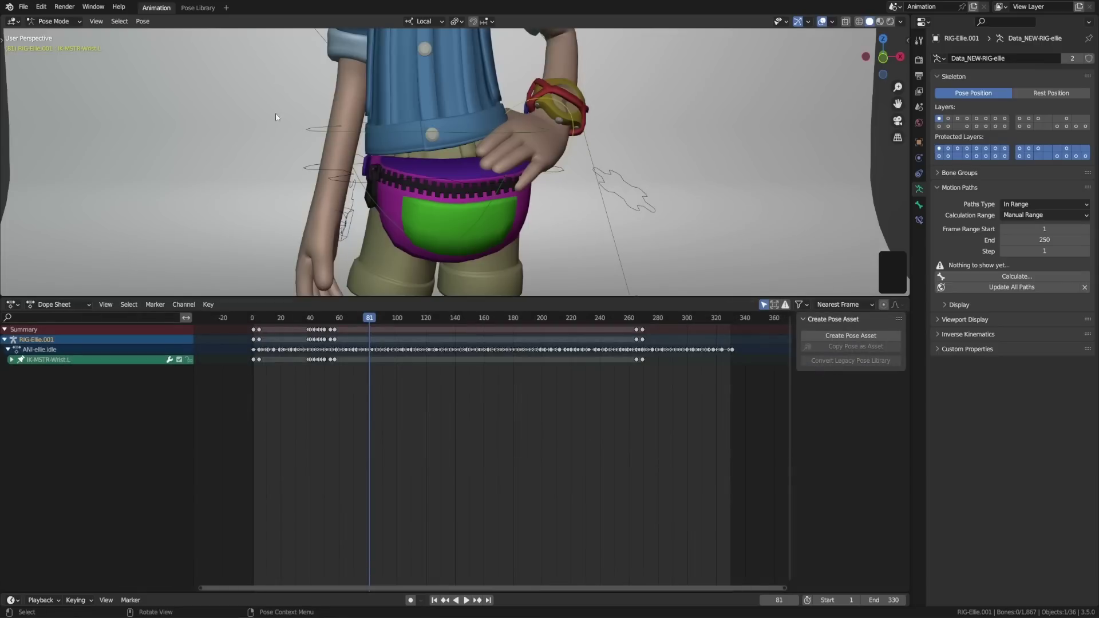
Propagate the left wrist bone's pose to the next keyframe
left_click(142, 21)
mouse_move(192, 115)
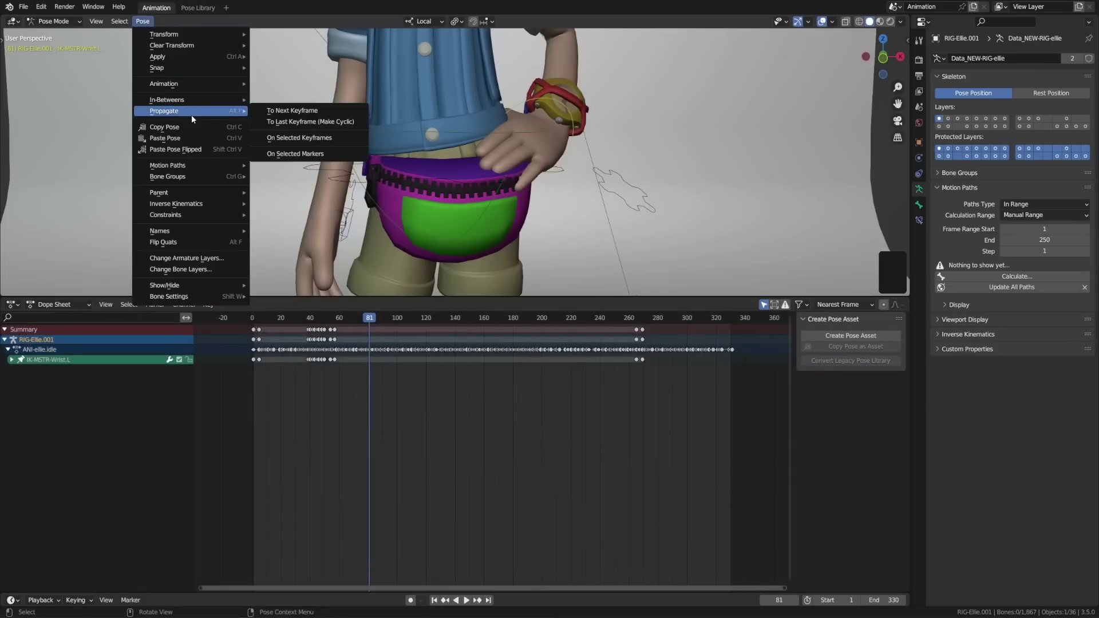
left_click(269, 114)
mouse_move(372, 326)
left_mouse_down()
mouse_move(351, 329)
mouse_move(377, 331)
left_mouse_up()
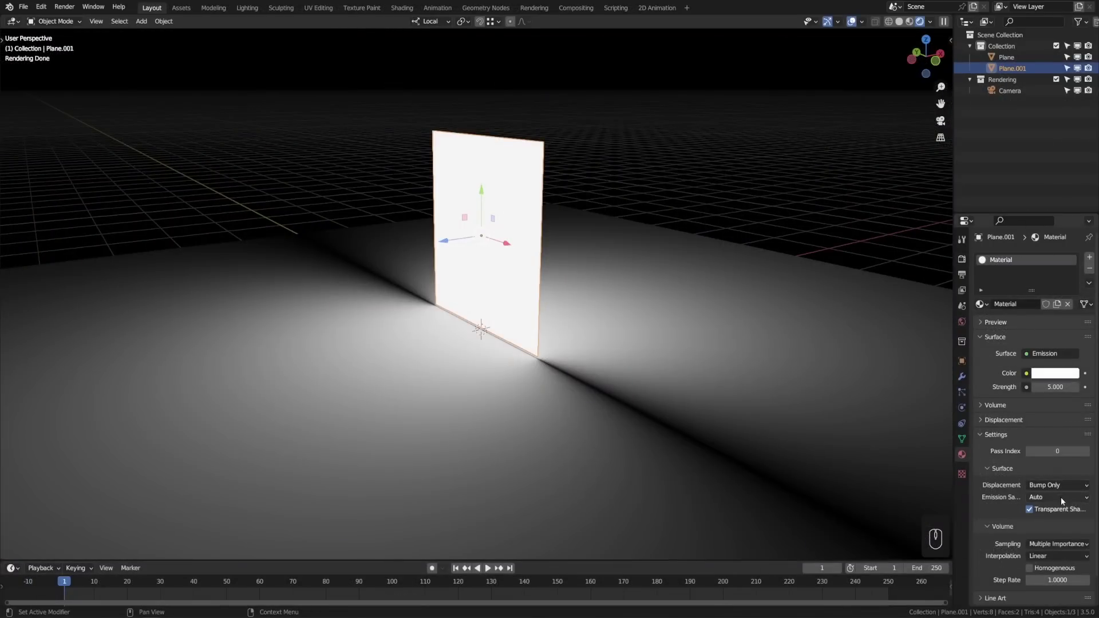
Set the emission sampling of Plane.001's material to Front, and return it to Auto
left_click(1060, 497)
left_click(1034, 530)
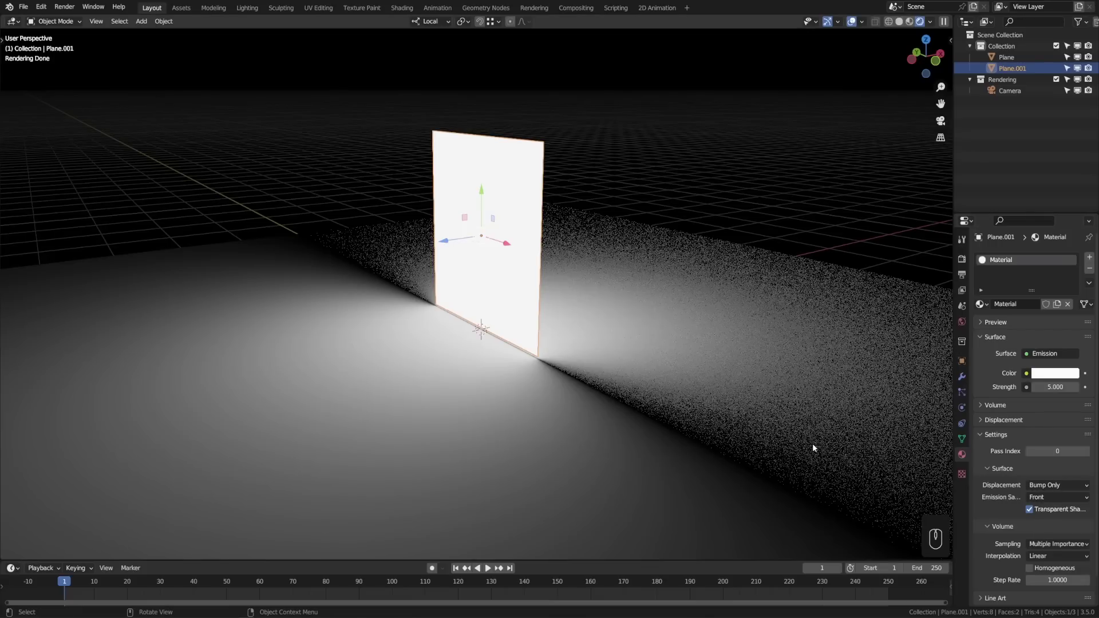
left_click(1052, 497)
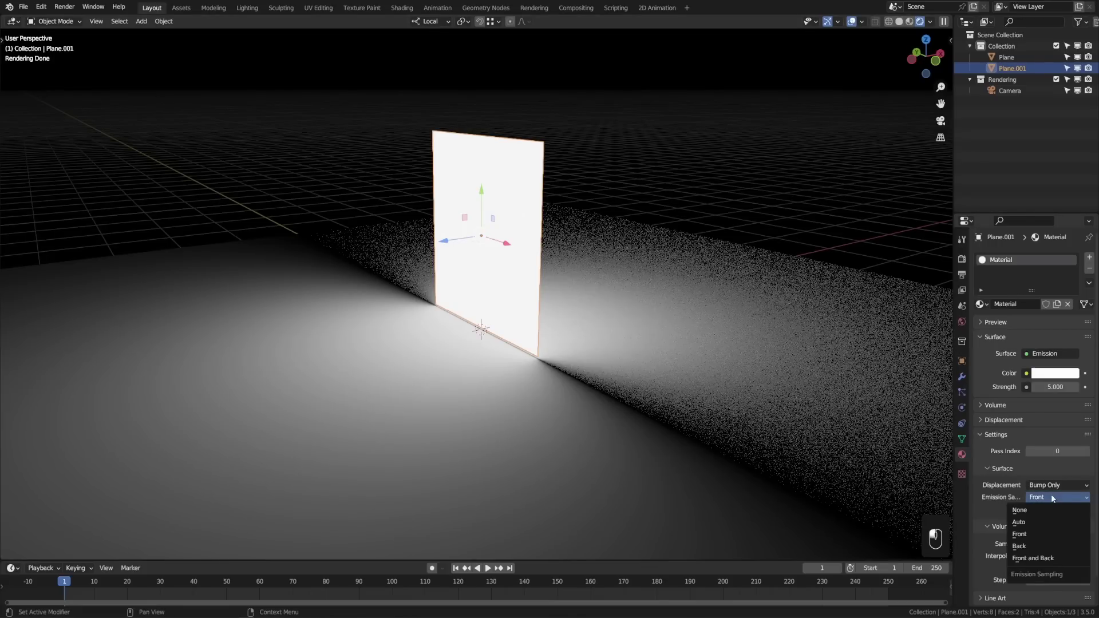
left_click(1039, 518)
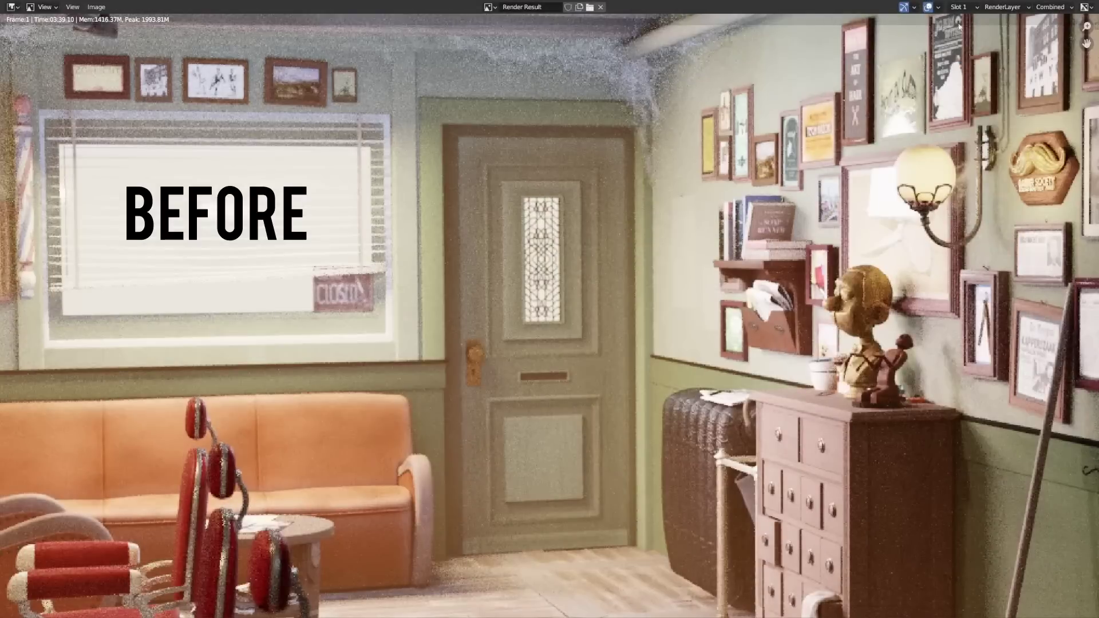
Switch the Render Result to another slot to compare the barbershop renders
left_click(963, 8)
left_click(961, 31)
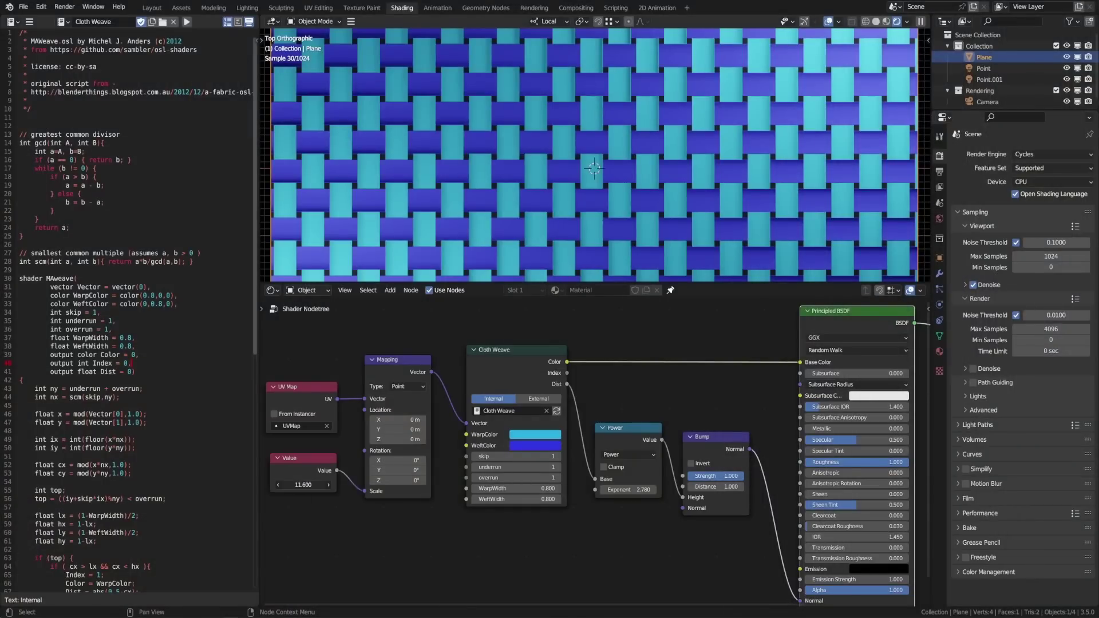
Set the Value node driving the mapping scale to 61 and change the Cloth Weave WarpColor to bright green
left_click_drag(303, 485, 401, 484)
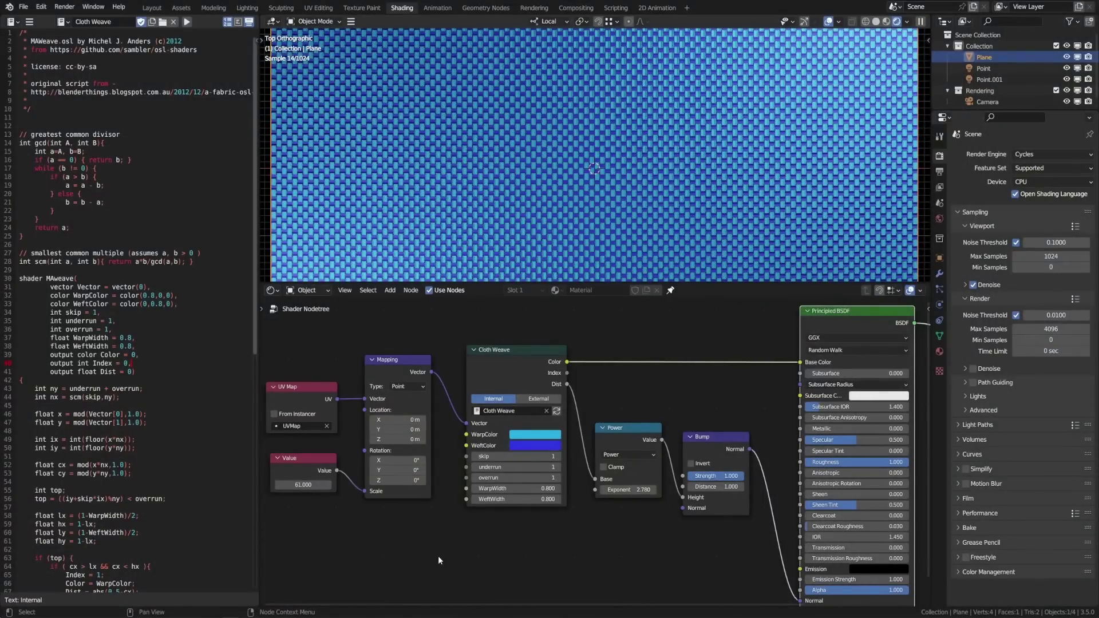
left_click(533, 435)
left_click(555, 313)
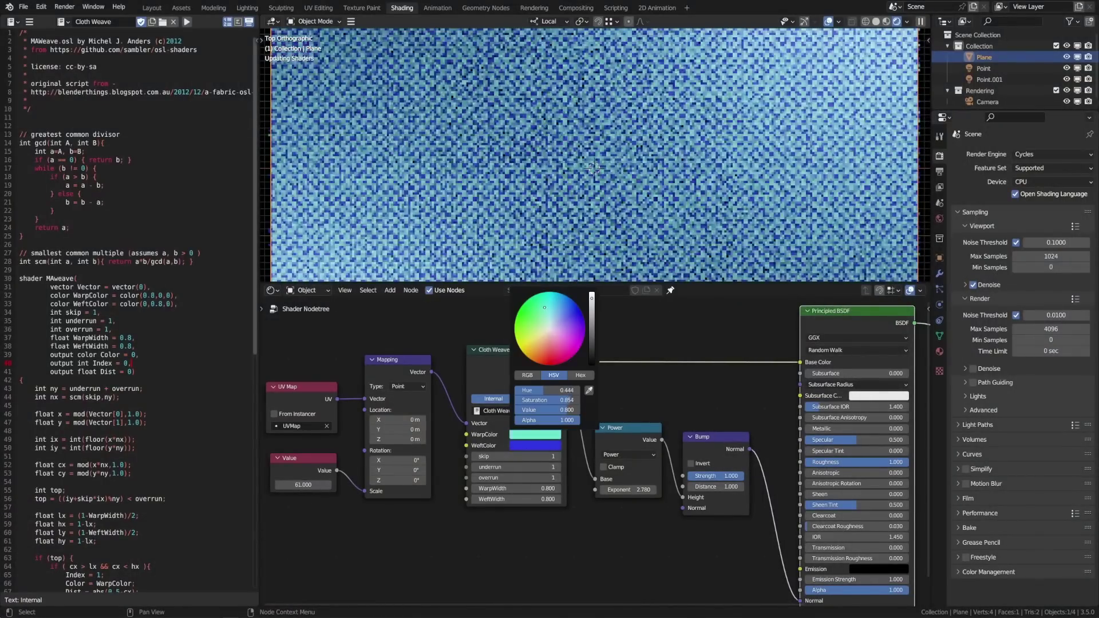
Change the Cloth Weave WeftColor to a dark green with a value of about 0.106
left_click(547, 446)
key("ctrl+v")
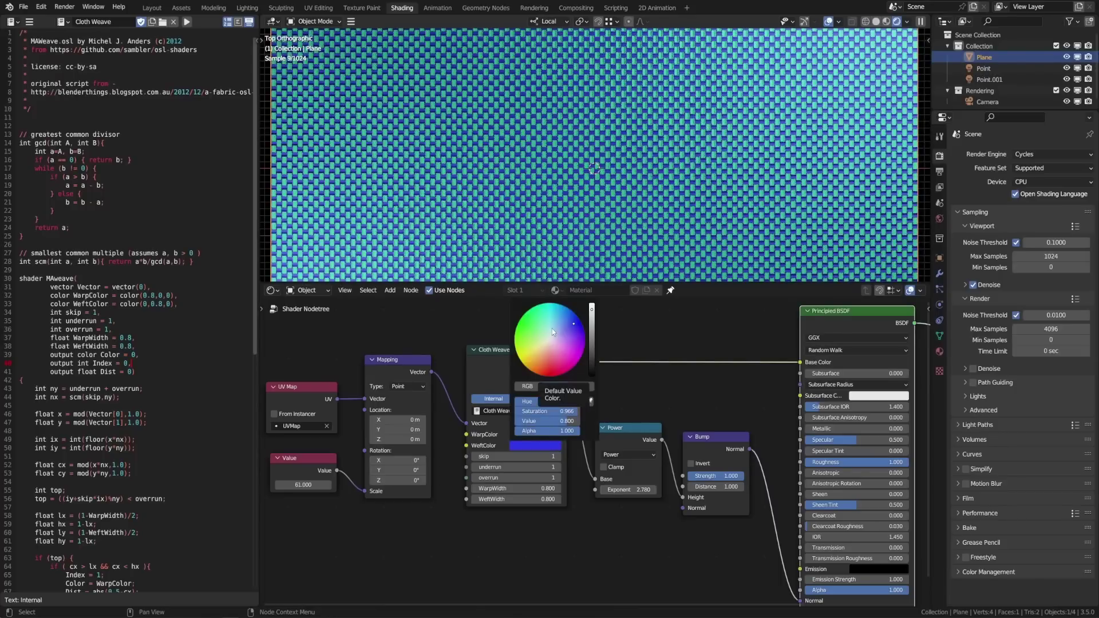
scroll(555, 329, "down", 7)
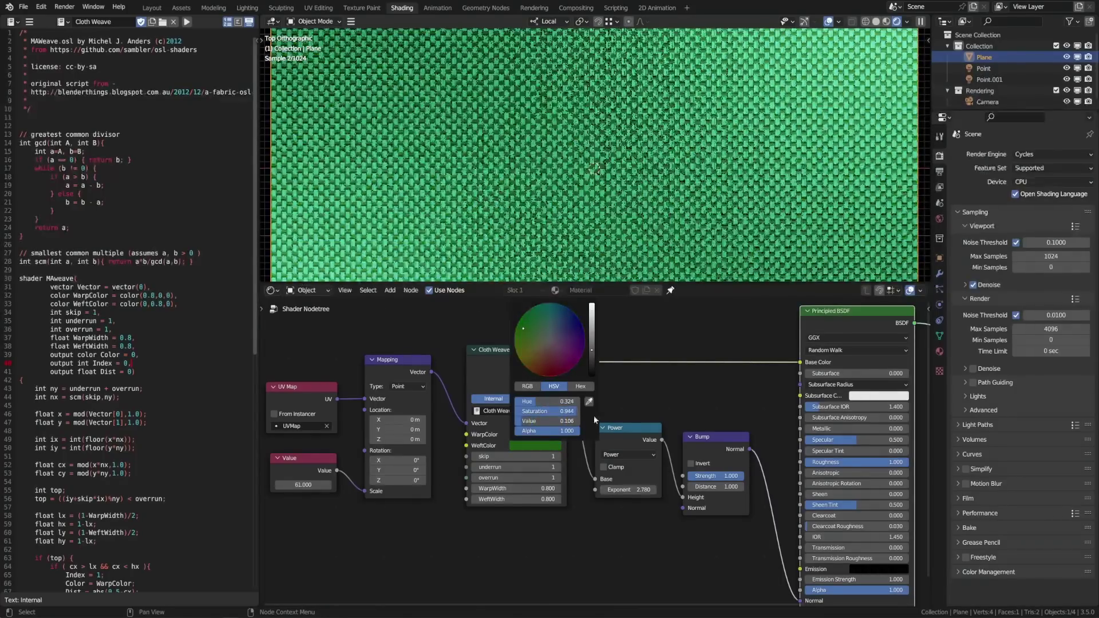
Set both underrun and overrun of the Cloth Weave node to 3
left_click(558, 467)
left_click(557, 466)
left_click(557, 478)
left_click(557, 478)
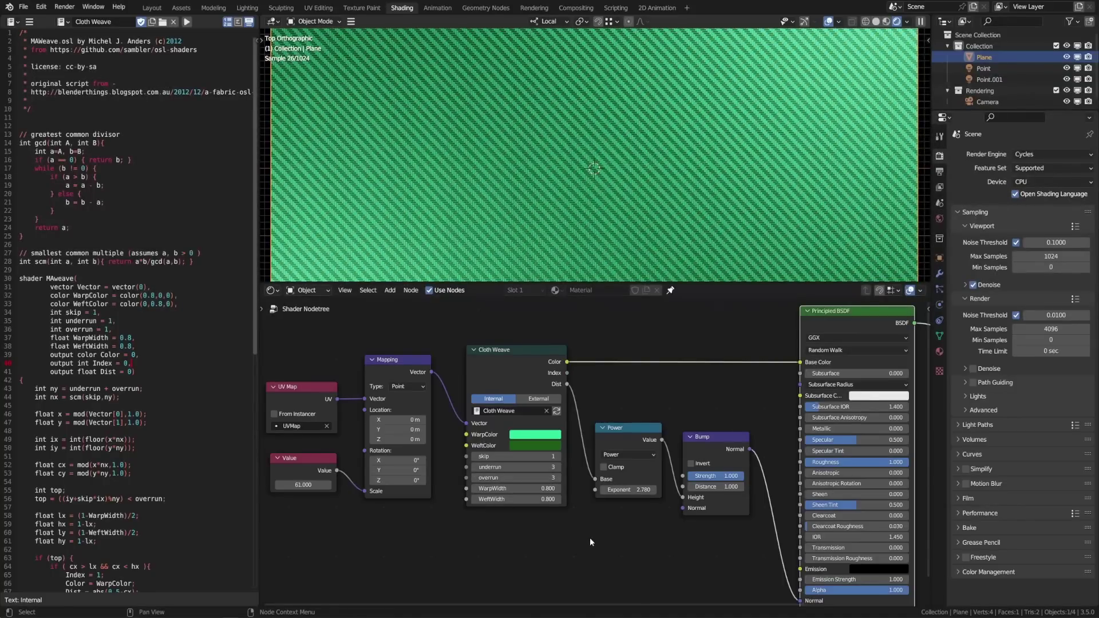
Set the Cycles render device to GPU Compute and adjust the Value node that scales the weave
left_click(1050, 179)
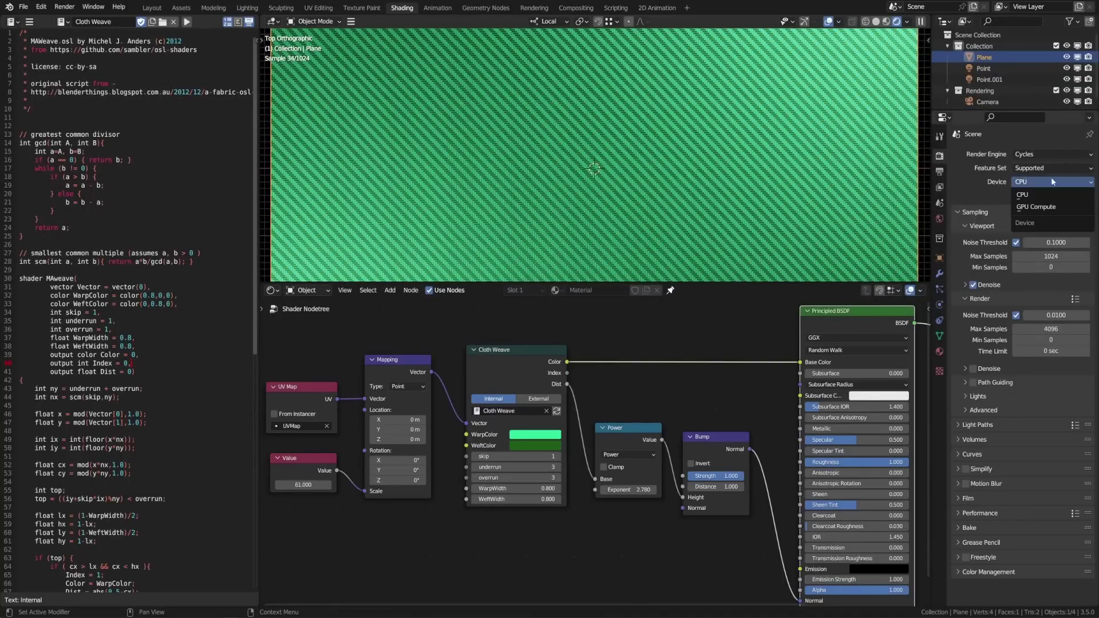
left_click(1031, 208)
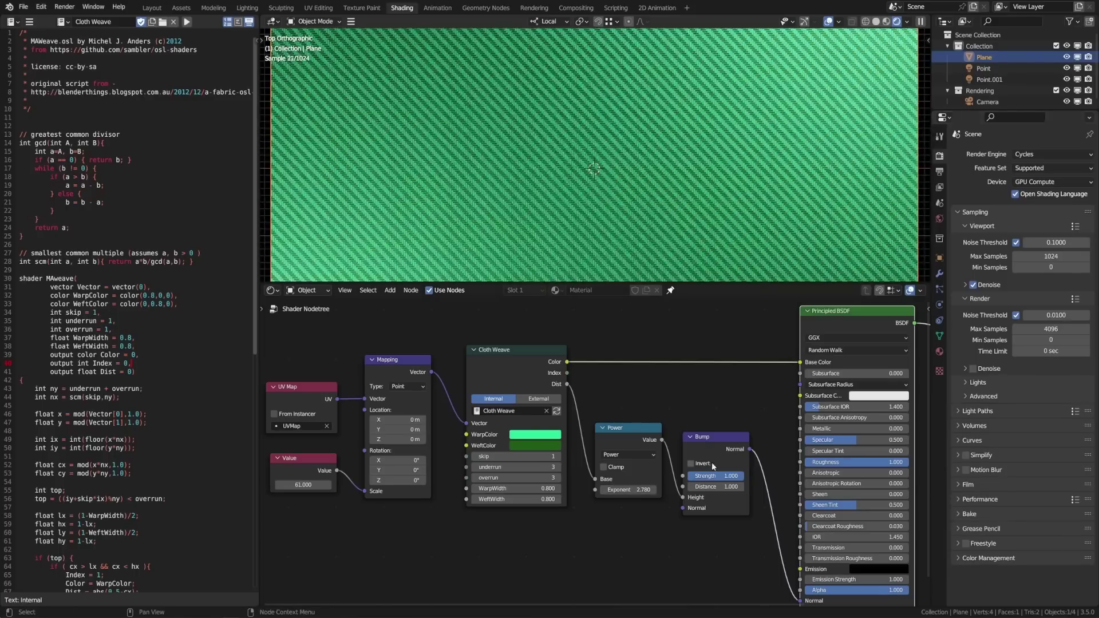
mouse_move(310, 485)
left_mouse_down()
mouse_move(286, 485)
mouse_move(311, 485)
left_mouse_up()
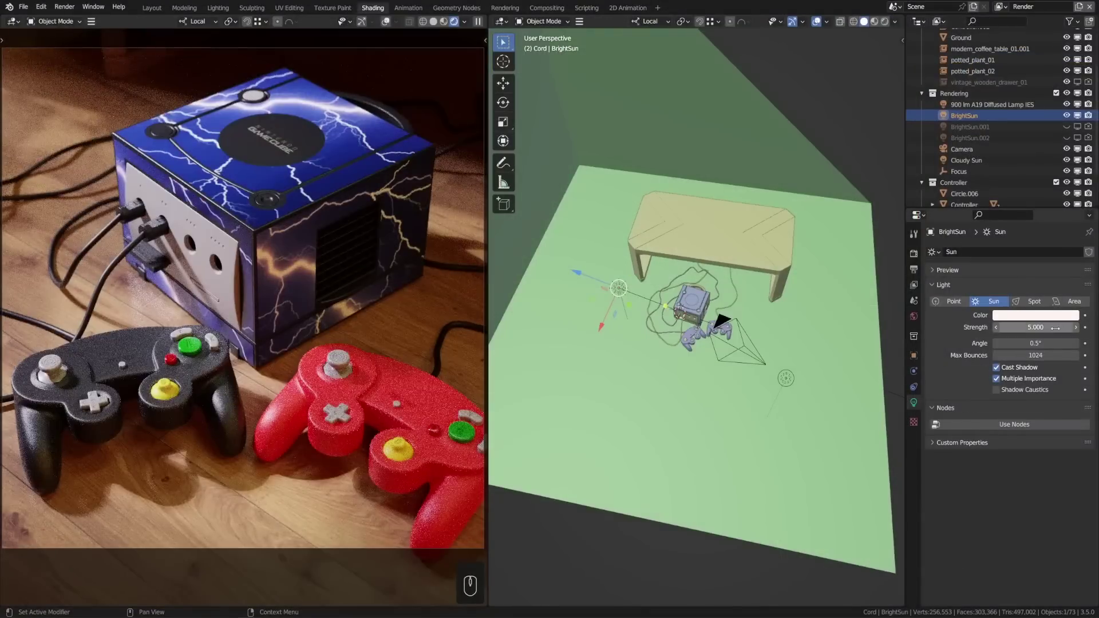
Set the BrightSun light's strength to 300
left_click(1056, 328)
type("300")
key("Return")
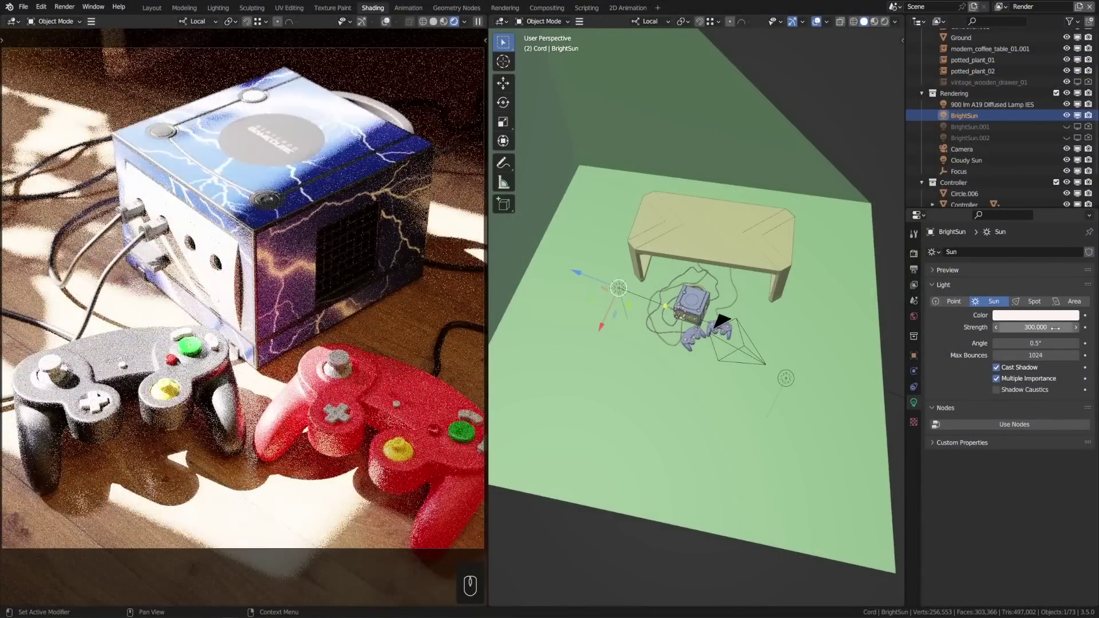
Set the Color Management exposure in the render properties to 0
left_click(914, 253)
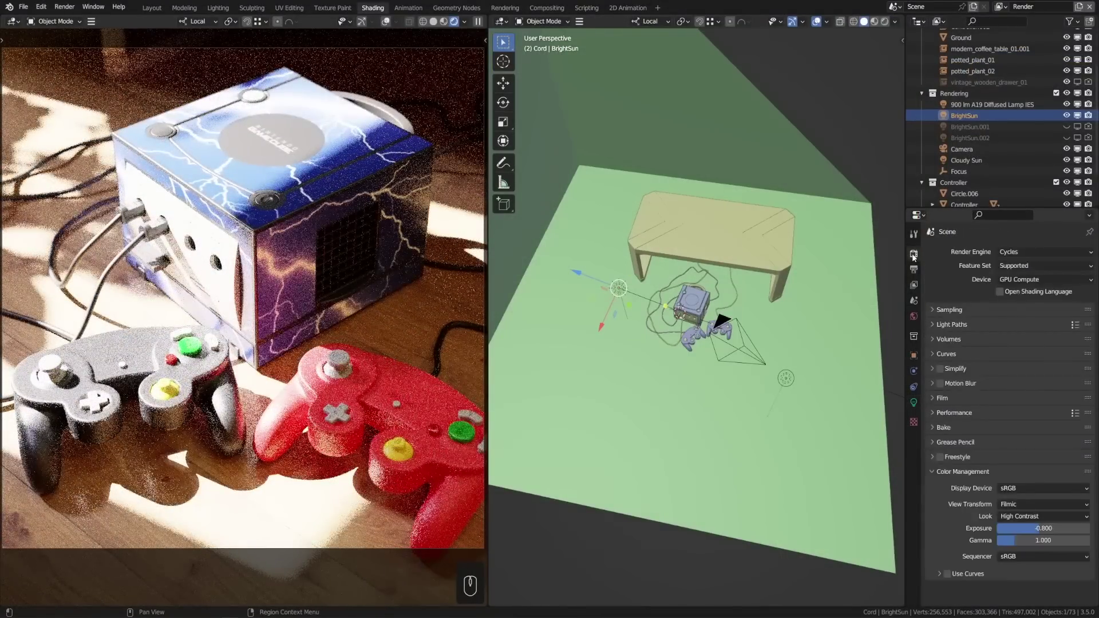
left_click(1042, 528)
type("0")
key("Return")
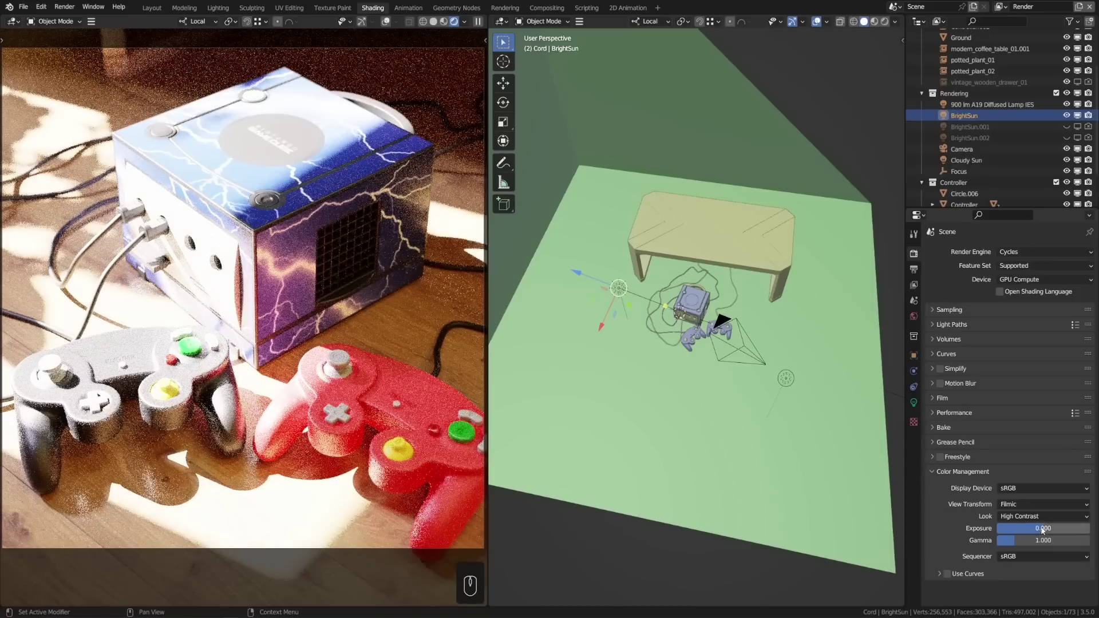
Enable a transparent film background and set the Film exposure to 0.19
left_click(942, 398)
left_click(947, 478)
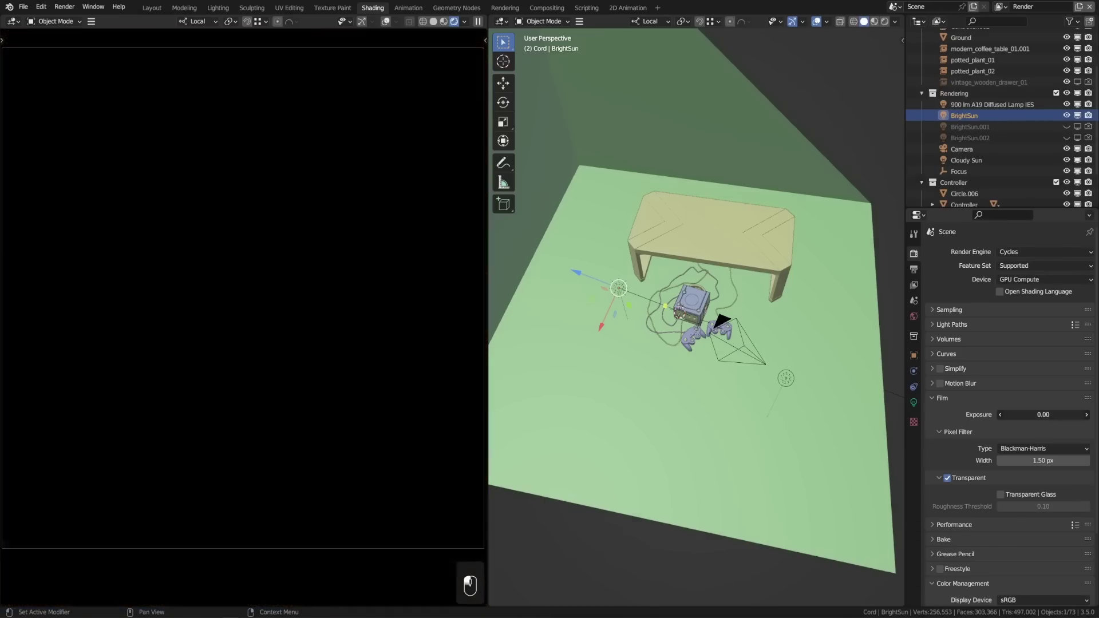
left_click_drag(1042, 414, 1054, 414)
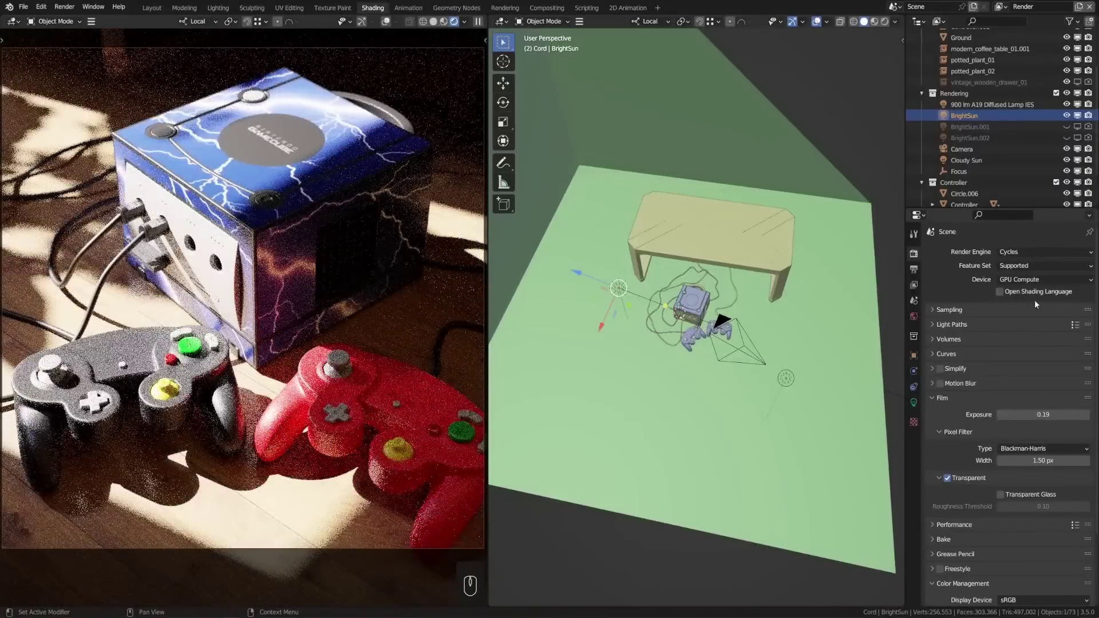
Switch the render engine to Eevee for comparison and return it to Cycles
left_click(1029, 251)
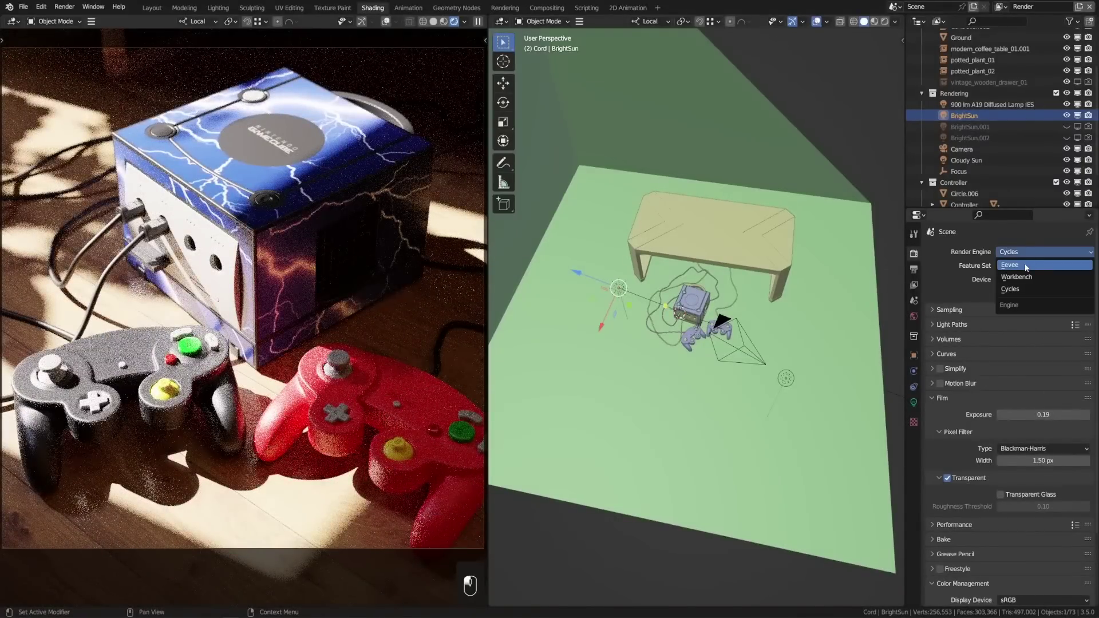
left_click(1025, 265)
left_click(1029, 250)
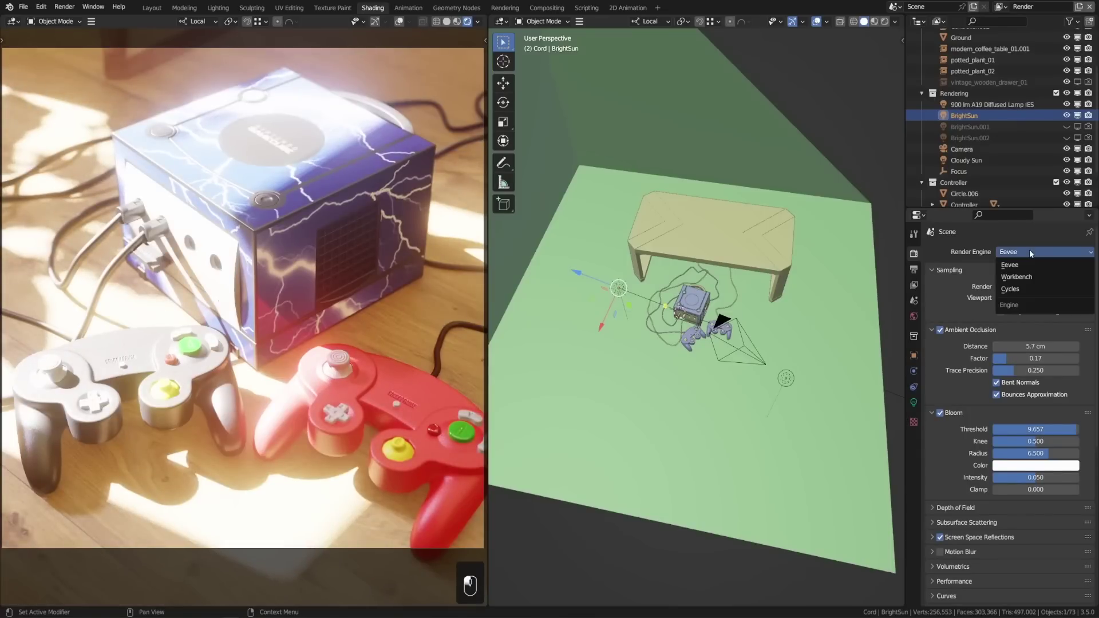
left_click(1019, 289)
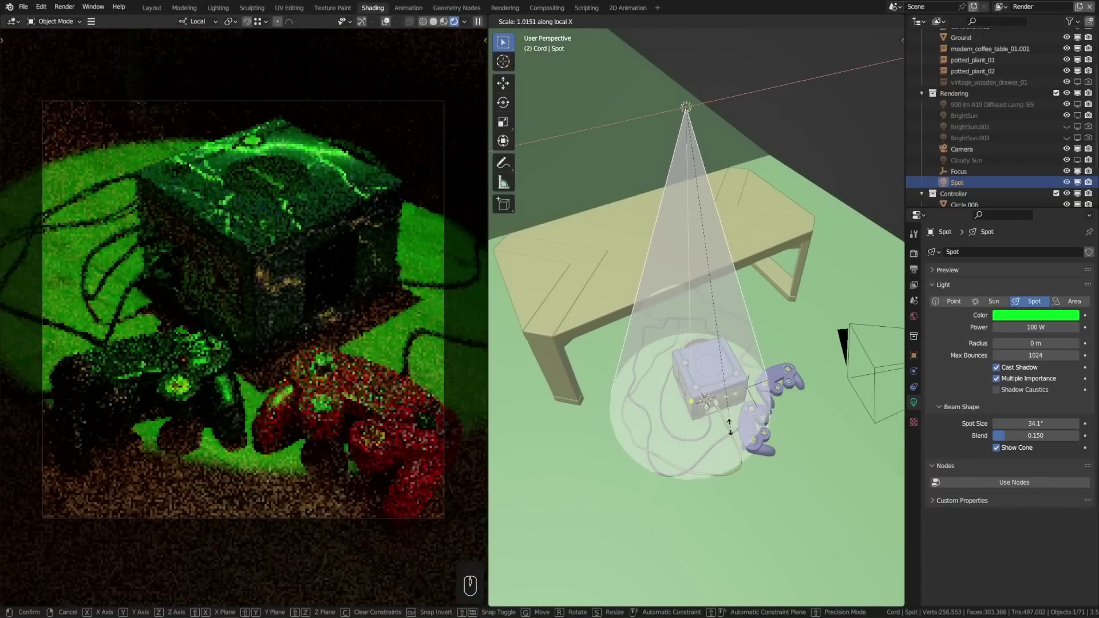
Scale the green spot light along its local X axis and reduce the spread of the elliptical area light
left_click(692, 181)
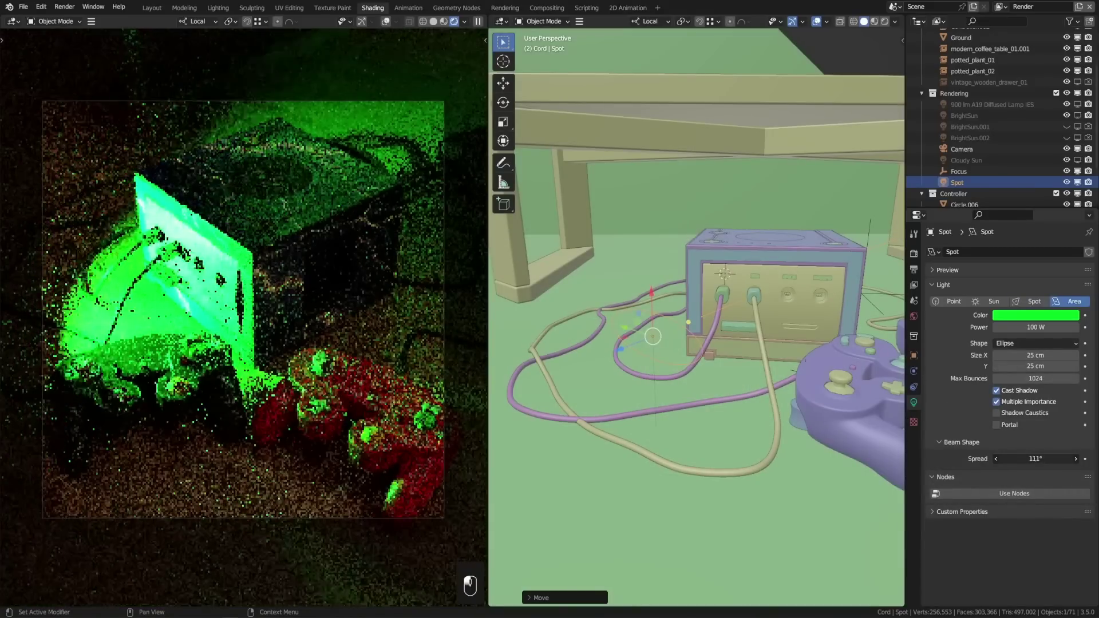
left_click_drag(1035, 458, 1013, 458)
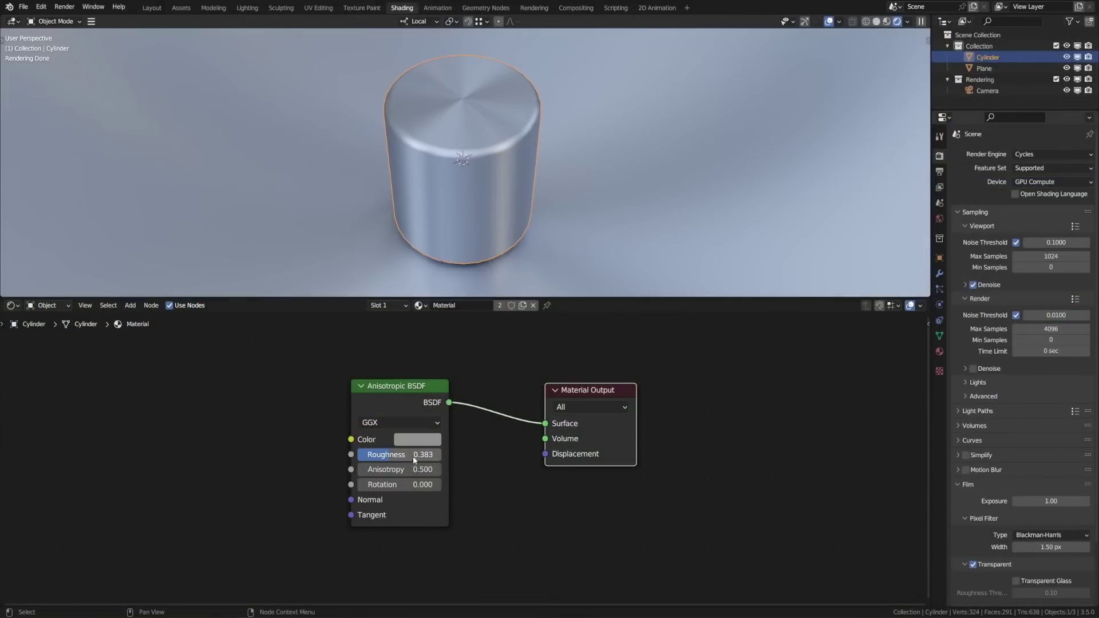
Set the cylinder's Anisotropic BSDF roughness to about 0.846 and try the Beckmann distribution before returning it to GGX
left_click_drag(391, 454, 430, 456)
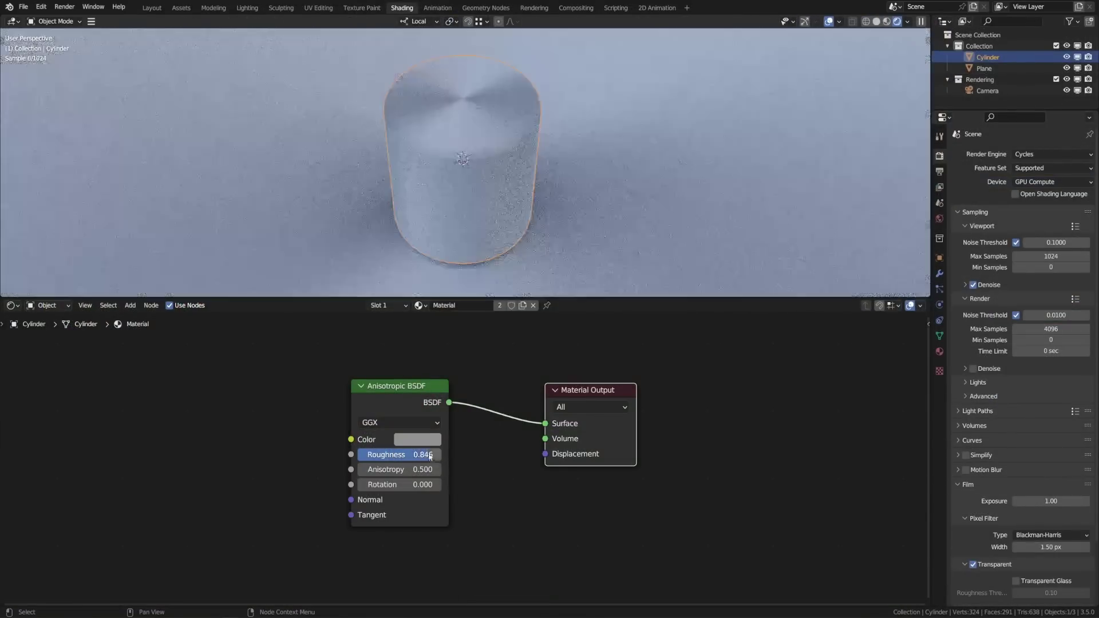
left_click(426, 423)
left_click(410, 438)
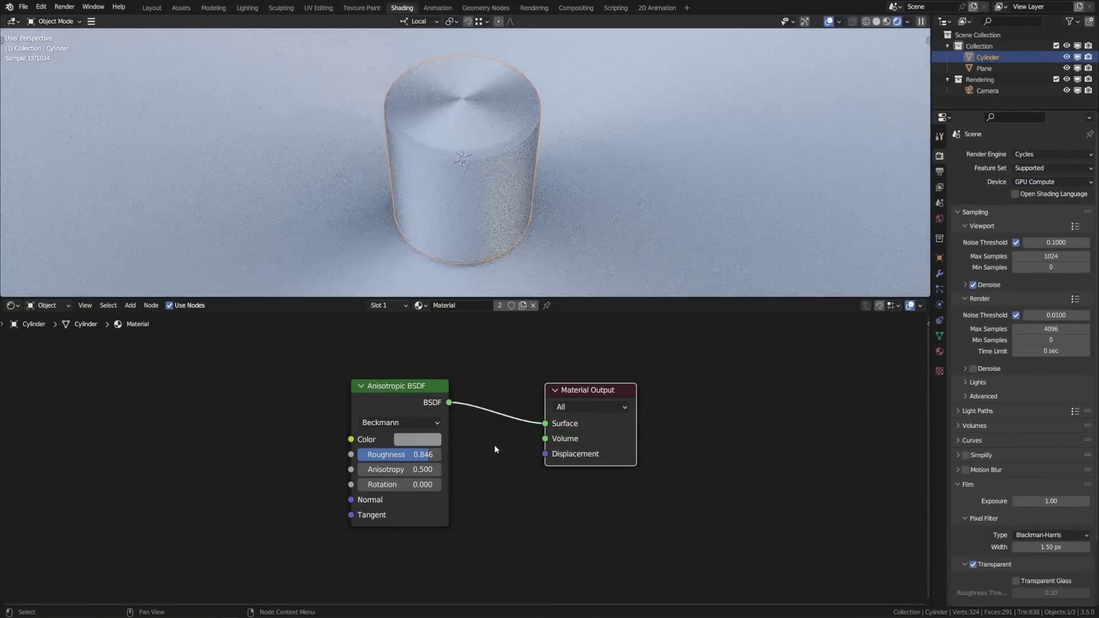
left_click(435, 423)
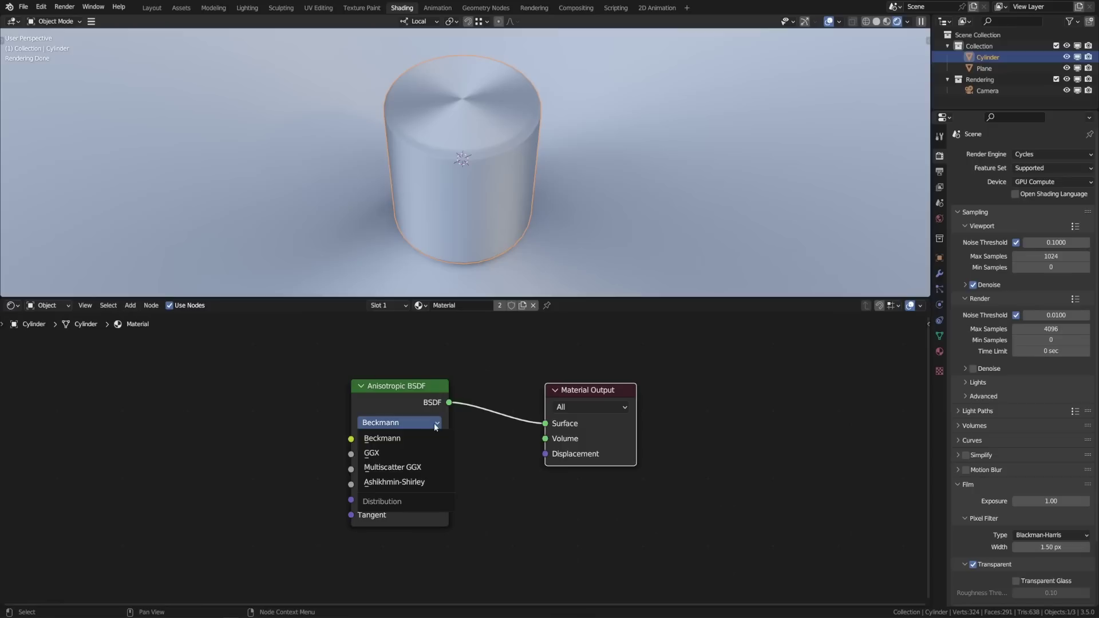
left_click(426, 453)
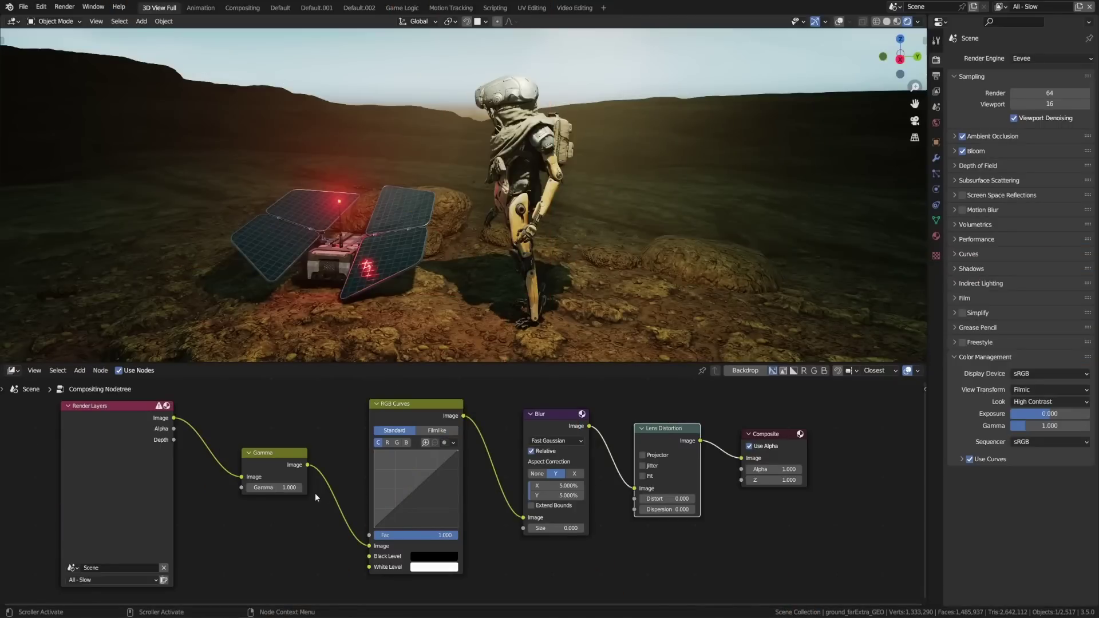
Set the Gamma node to 0.900 and compare the viewport with the compositor set to Disabled and to Always
left_click_drag(274, 486, 260, 486)
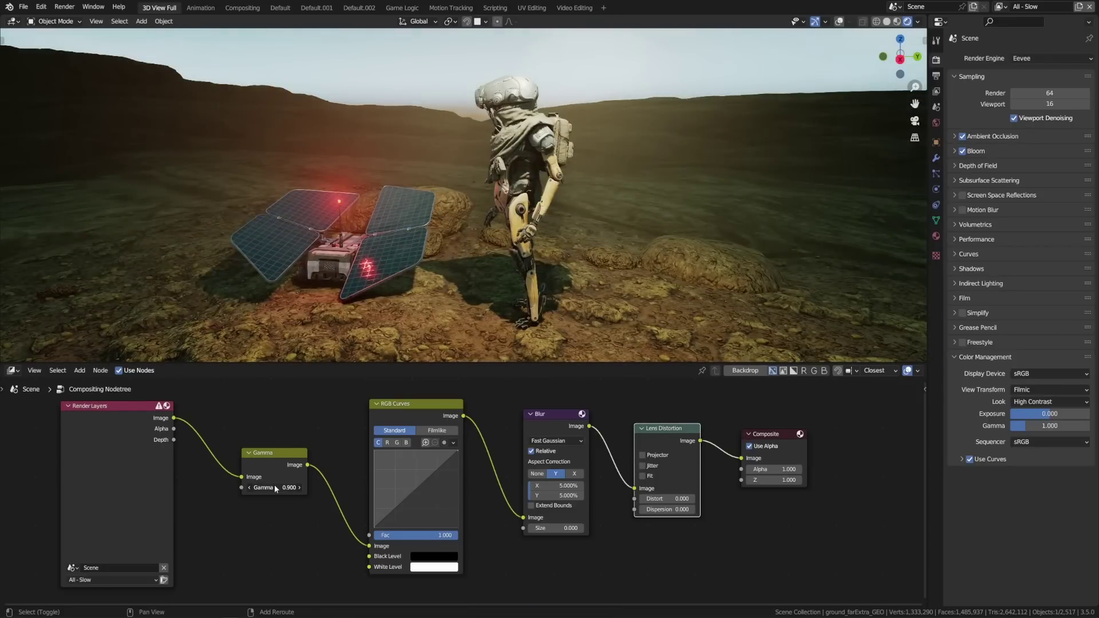
left_click(918, 22)
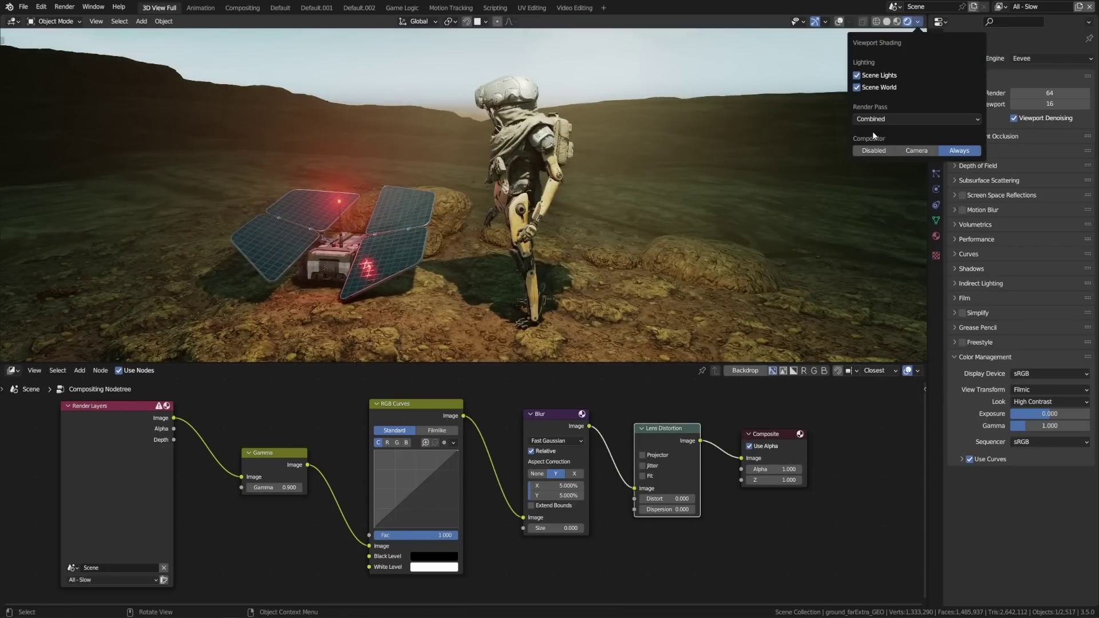
left_click(870, 153)
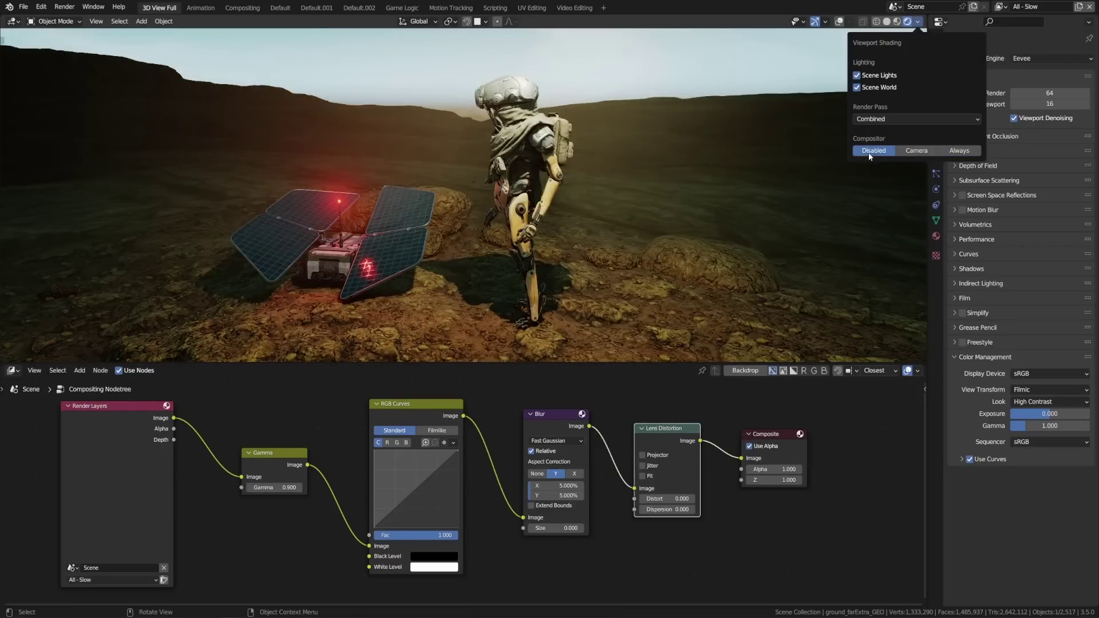
left_click(952, 151)
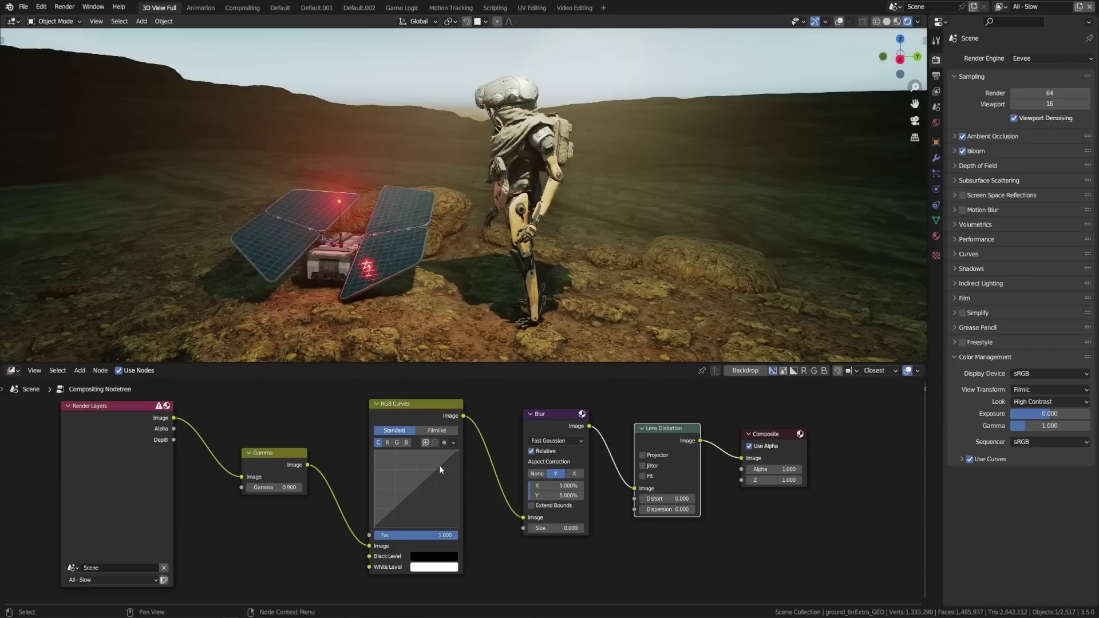
Shape a contrast curve in the RGB Curves node and adjust the Blur size and the Lens Distortion dispersion
left_click_drag(440, 469, 439, 462)
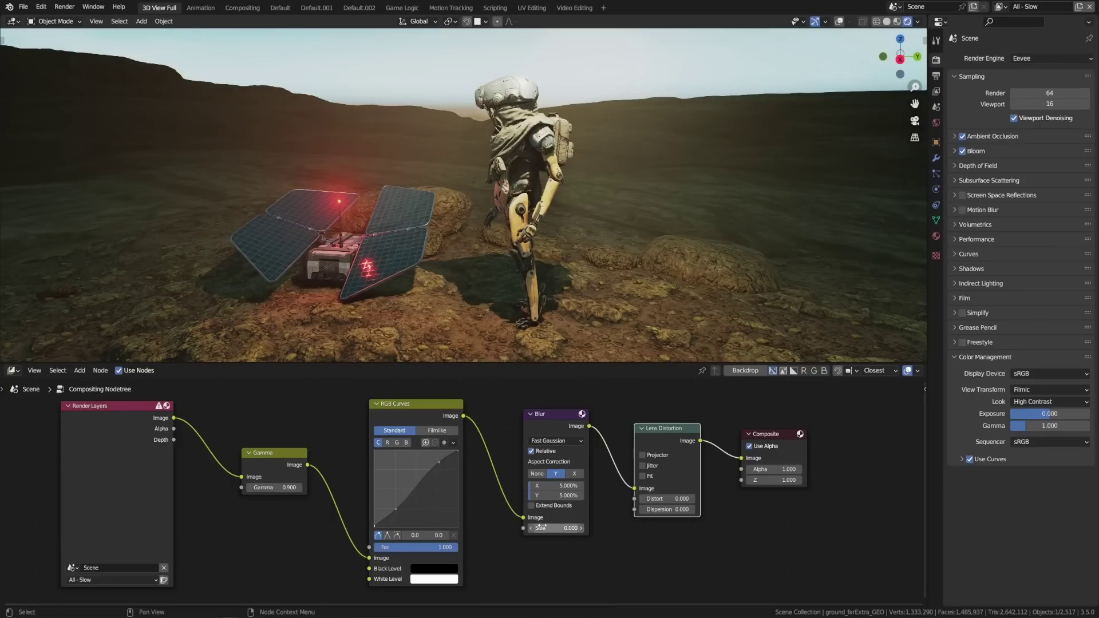
mouse_move(552, 528)
left_mouse_down()
mouse_move(598, 528)
mouse_move(553, 527)
left_mouse_up()
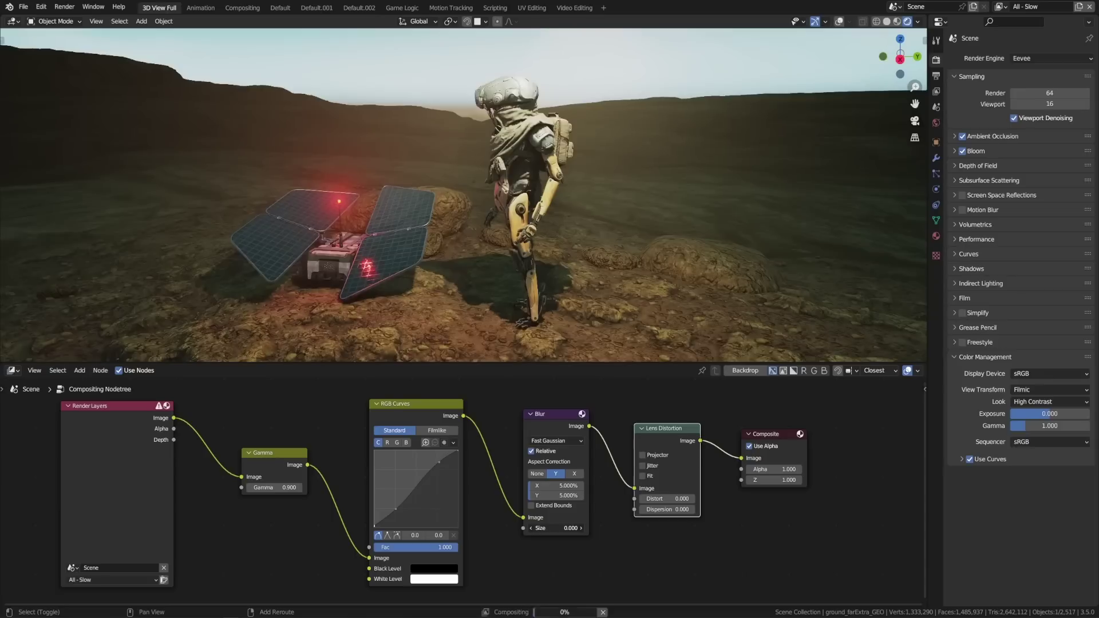
left_click_drag(667, 509, 683, 509)
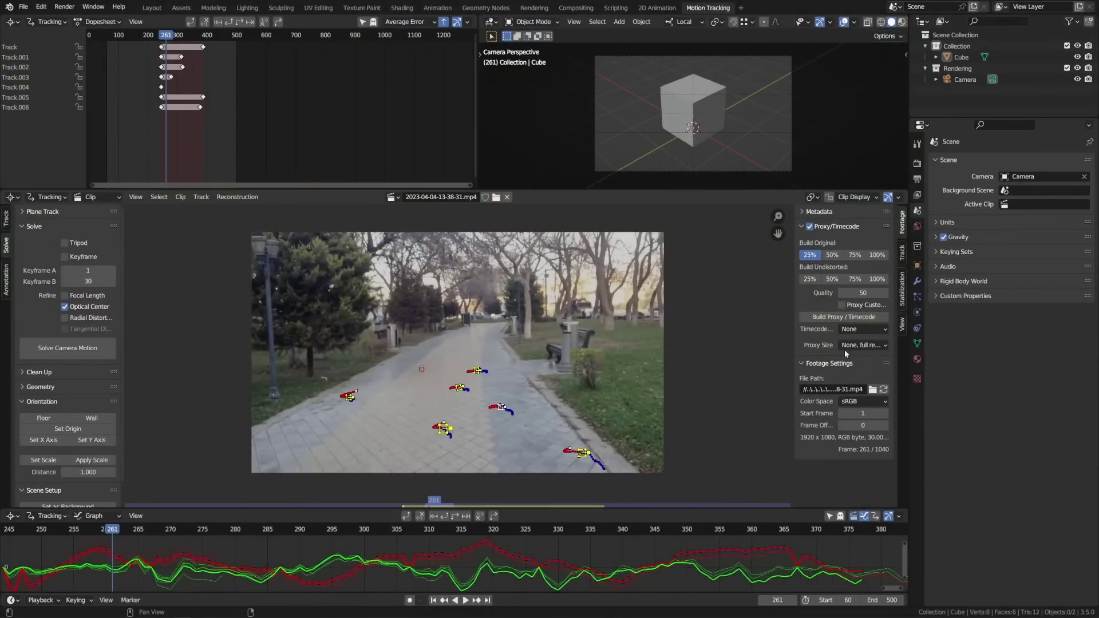
Set the tracking clip's proxy size to 25% and open the Scale X value of the wanderer.mp4 strip for editing
left_click(865, 346)
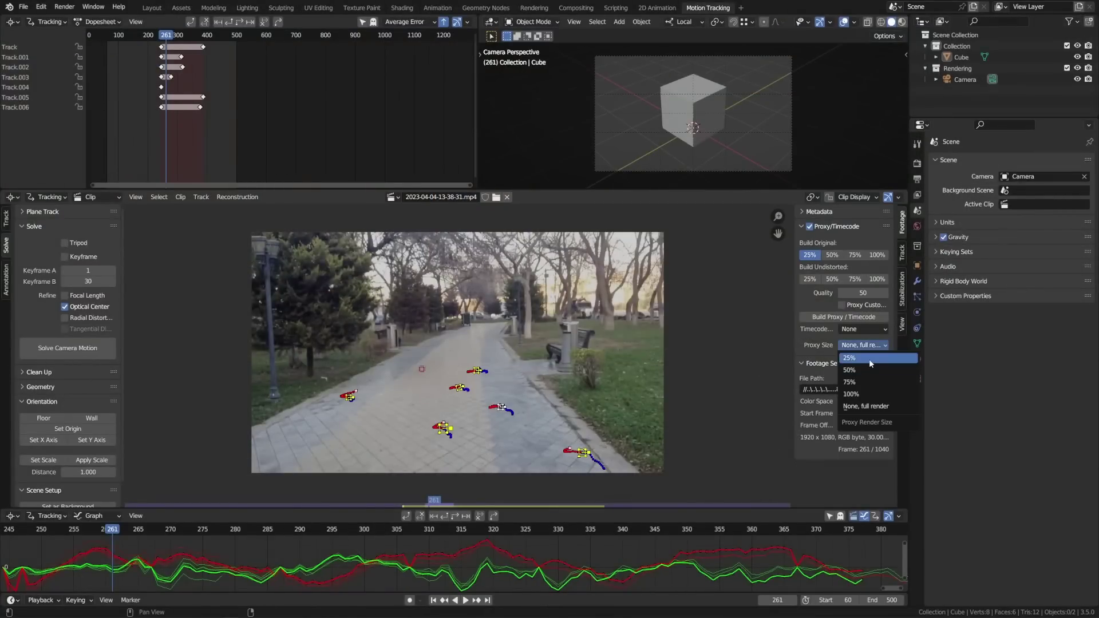
left_click(868, 359)
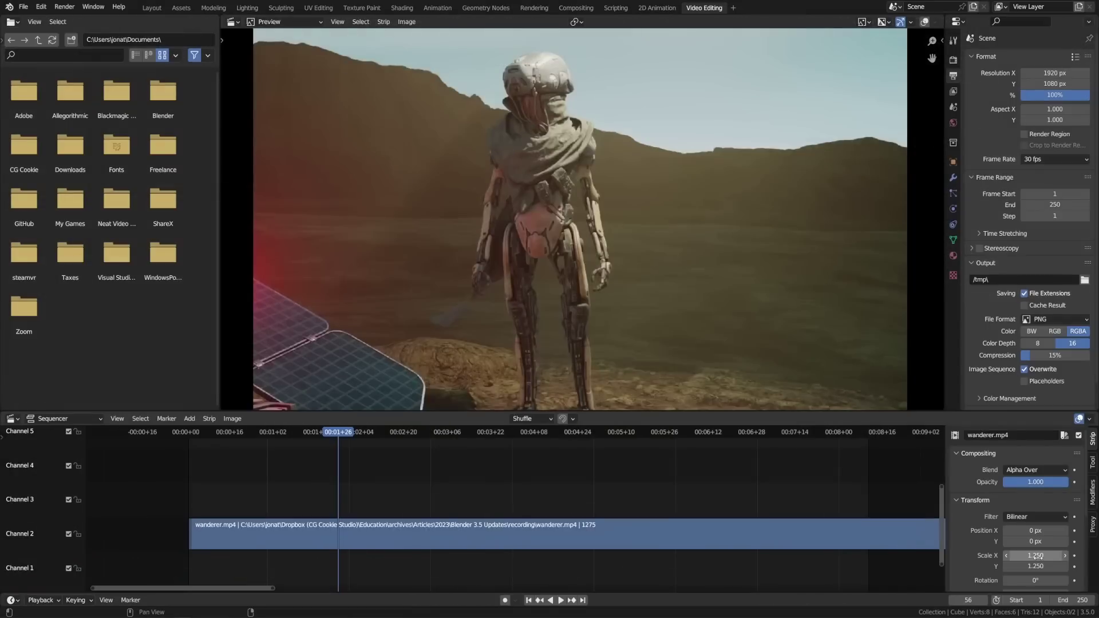
left_click(1039, 556)
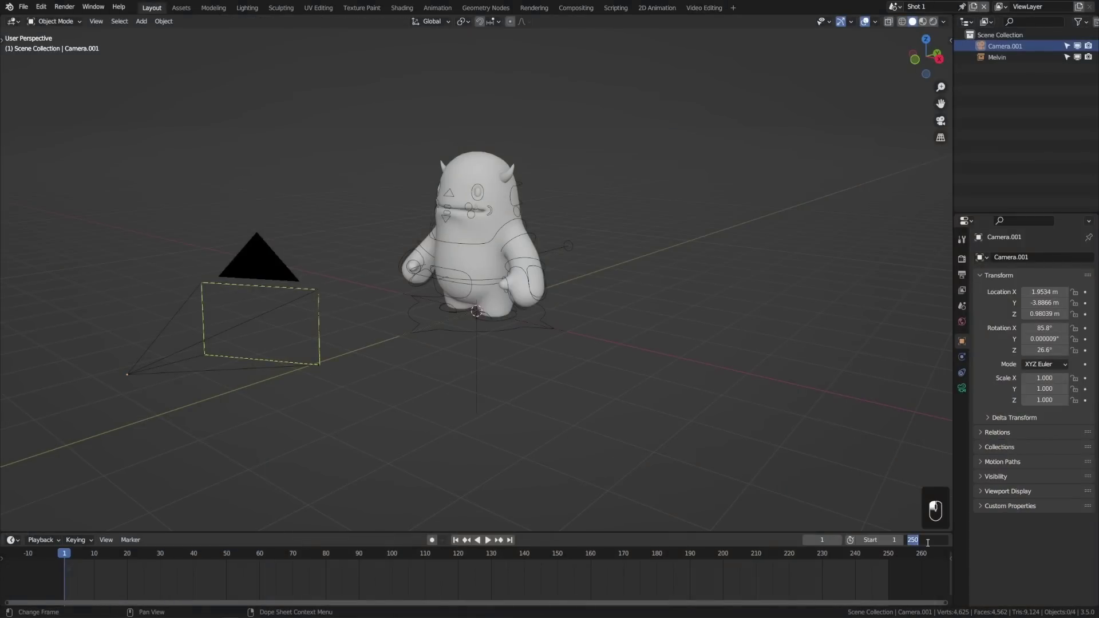
Set Shot 1's end frame to 350 and extend its scene strip in the video sequencer to the updated scene frame range
key("Return")
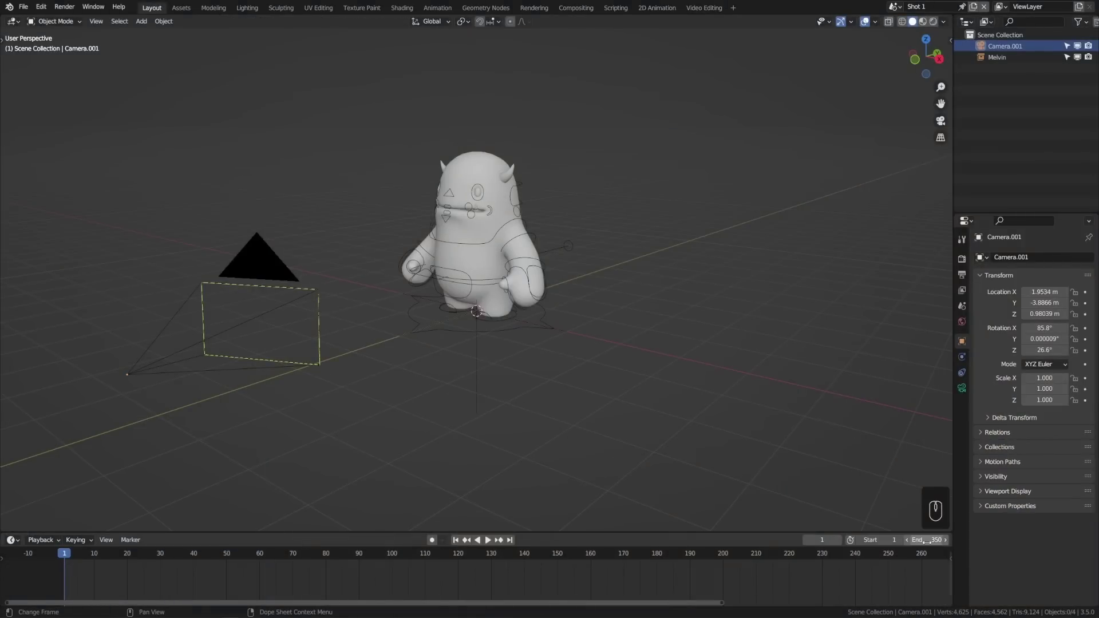
left_click(704, 7)
left_click(209, 373)
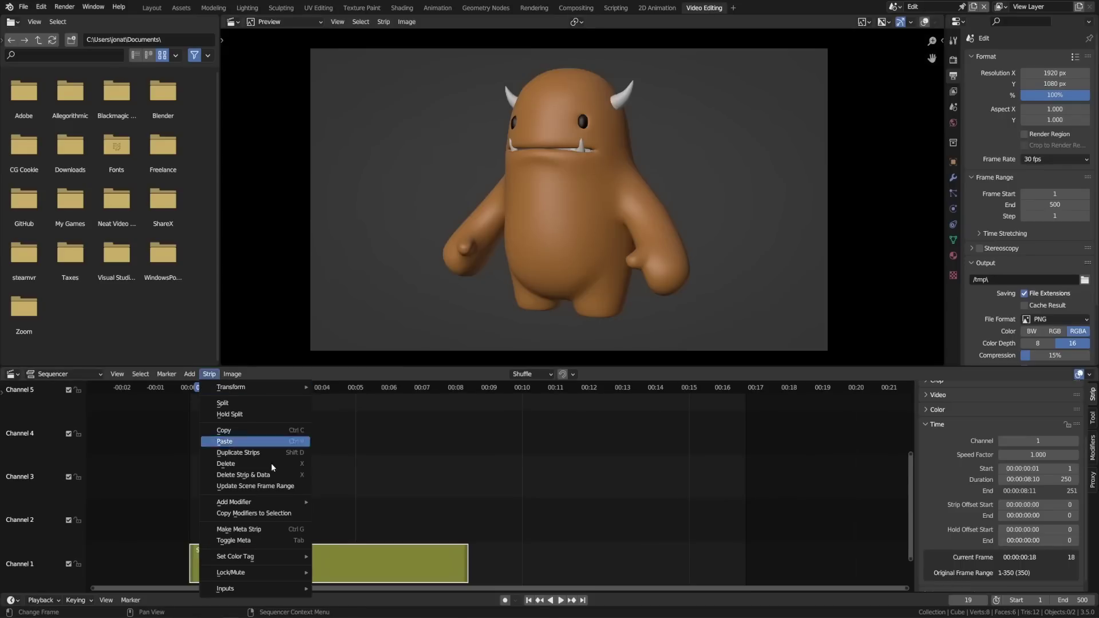
left_click(273, 487)
left_click_drag(470, 564, 585, 560)
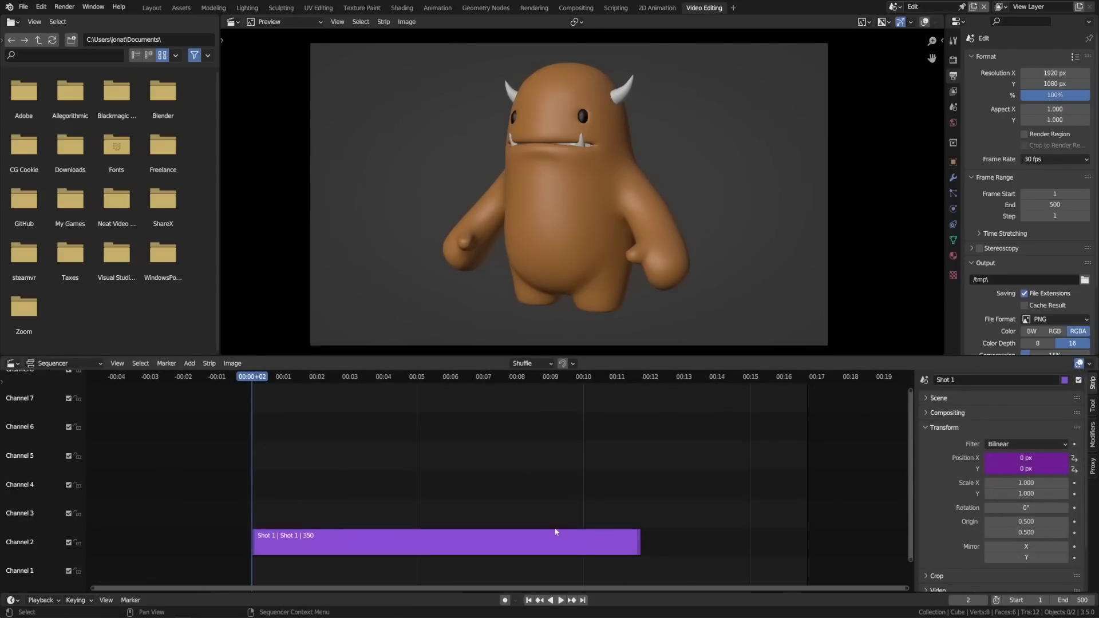
Duplicate the Shot 1 scene strip onto a channel above the original
left_click(536, 550)
key("shift+d")
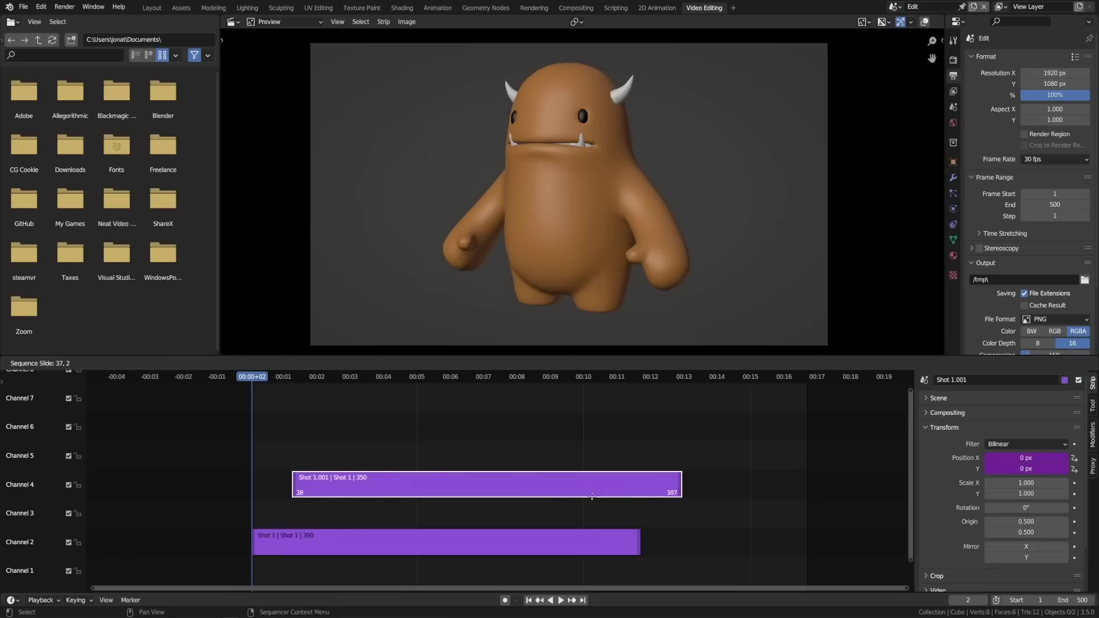